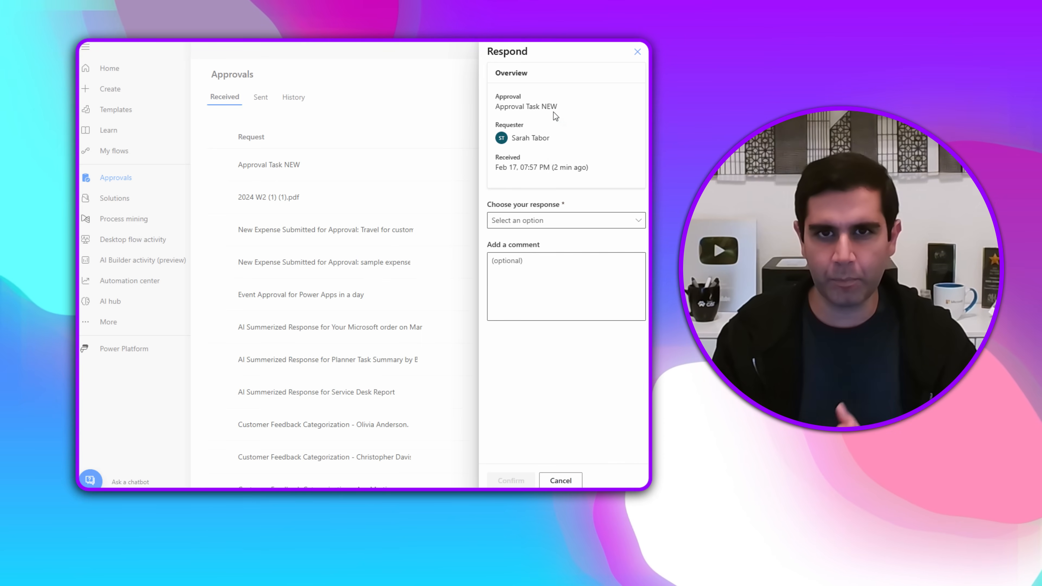
Step: Approve the Approval Task NEW request with the comment "looks good!" and submit the response
{"action": "left_click", "coordinate": [546, 222]}
{"action": "left_click", "coordinate": [532, 237]}
{"action": "left_click", "coordinate": [521, 287]}
{"action": "type", "text": "looks good!"}
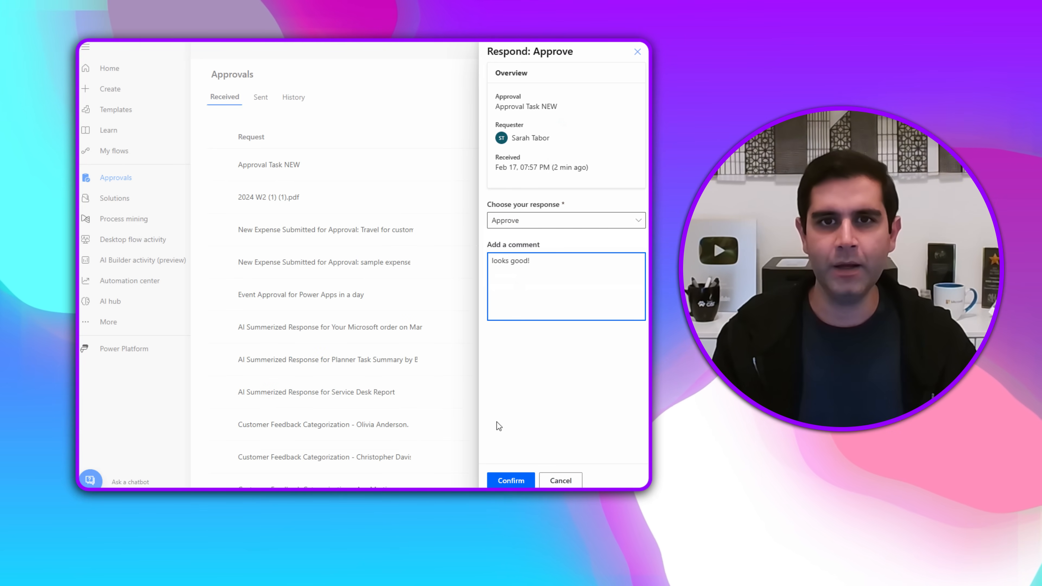
{"action": "left_click", "coordinate": [505, 479]}
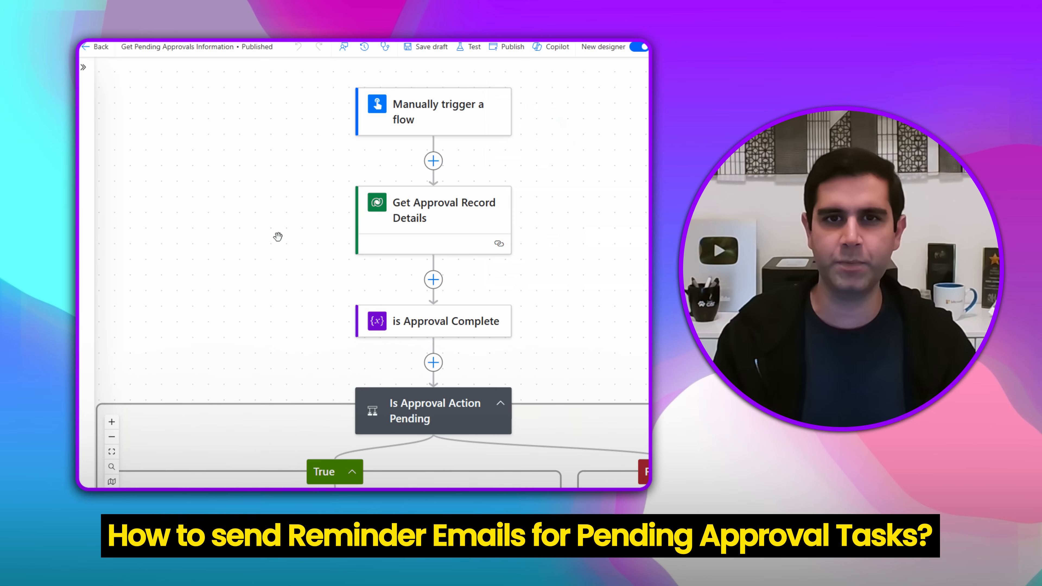
Step: Look through the Get Pending Approvals Information flow from its manual trigger down past the Is Approval Action Pending condition
{"action": "left_click_drag", "start_coordinate": [277, 235], "coordinate": [263, 125]}
{"action": "left_click_drag", "start_coordinate": [261, 259], "coordinate": [254, 49]}
{"action": "mouse_move", "coordinate": [442, 335]}
{"action": "left_mouse_down"}
{"action": "mouse_move", "coordinate": [433, 25]}
{"action": "mouse_move", "coordinate": [442, 329]}
{"action": "mouse_move", "coordinate": [481, 137]}
{"action": "left_mouse_up"}
{"action": "left_click", "coordinate": [319, 355]}
{"action": "left_click_drag", "start_coordinate": [412, 385], "coordinate": [465, 261]}
{"action": "left_click_drag", "start_coordinate": [477, 398], "coordinate": [444, 230]}
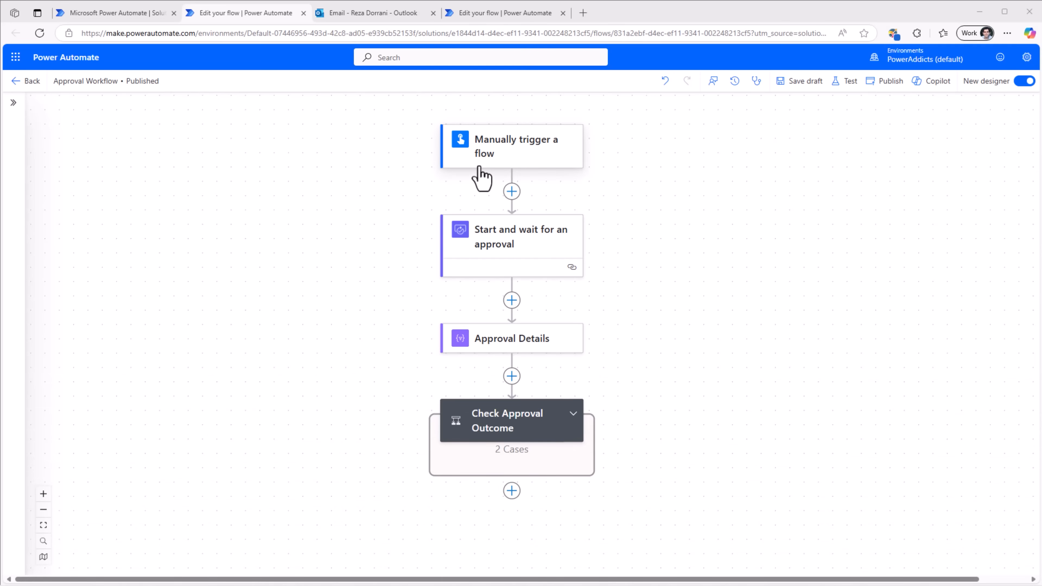
Step: Examine the Start and wait for an approval action's parameters and its available approval types
{"action": "left_click", "coordinate": [477, 247]}
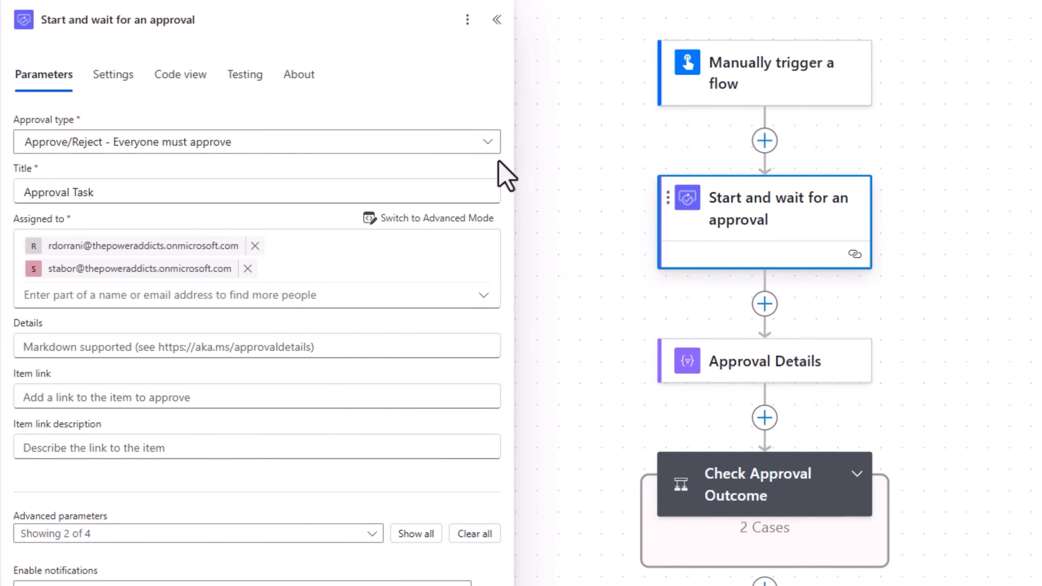
{"action": "left_click", "coordinate": [490, 148]}
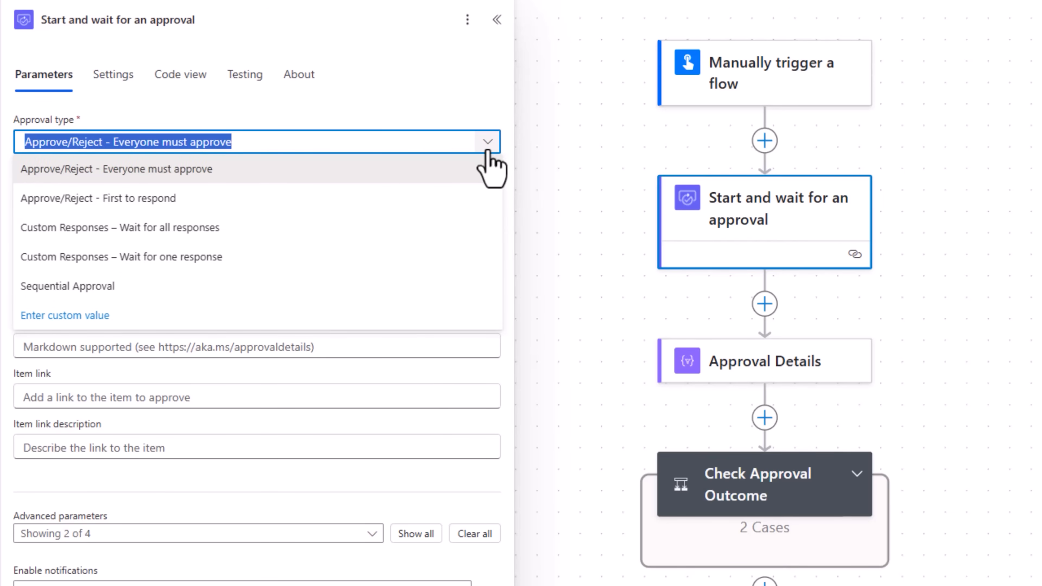
{"action": "left_click", "coordinate": [407, 92]}
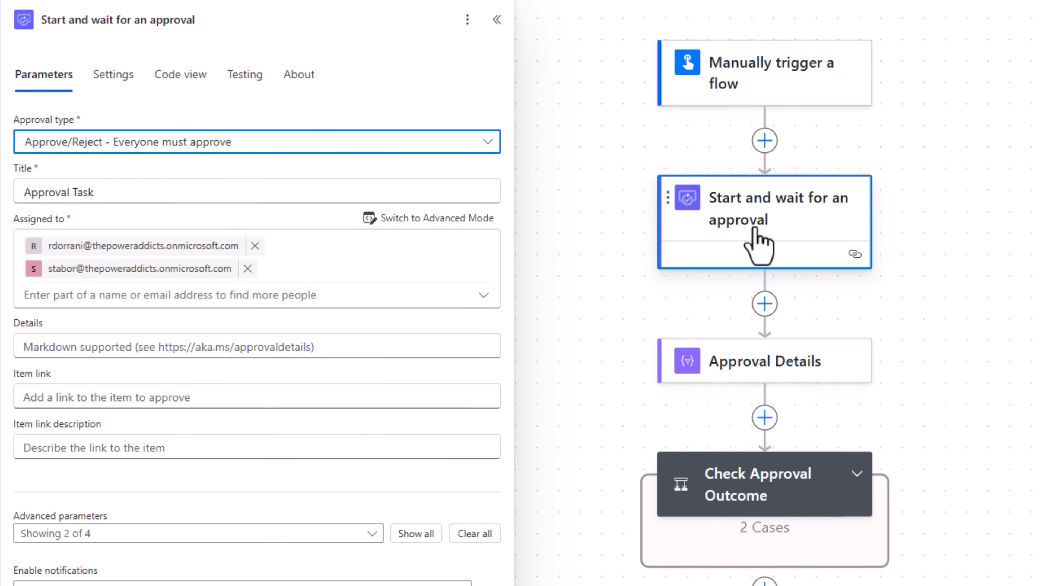
{"action": "left_click", "coordinate": [123, 141]}
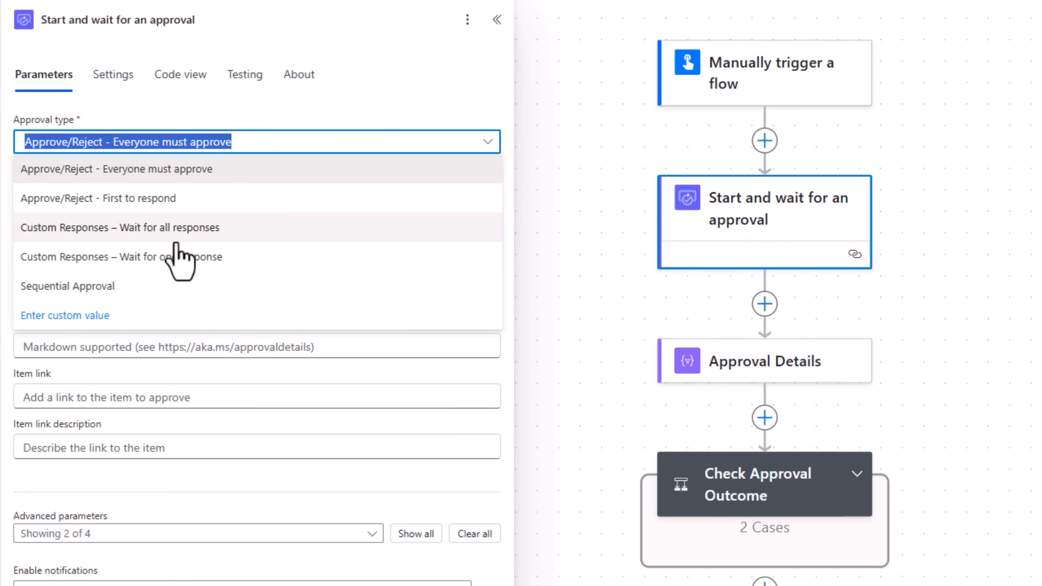
{"action": "left_click", "coordinate": [336, 101]}
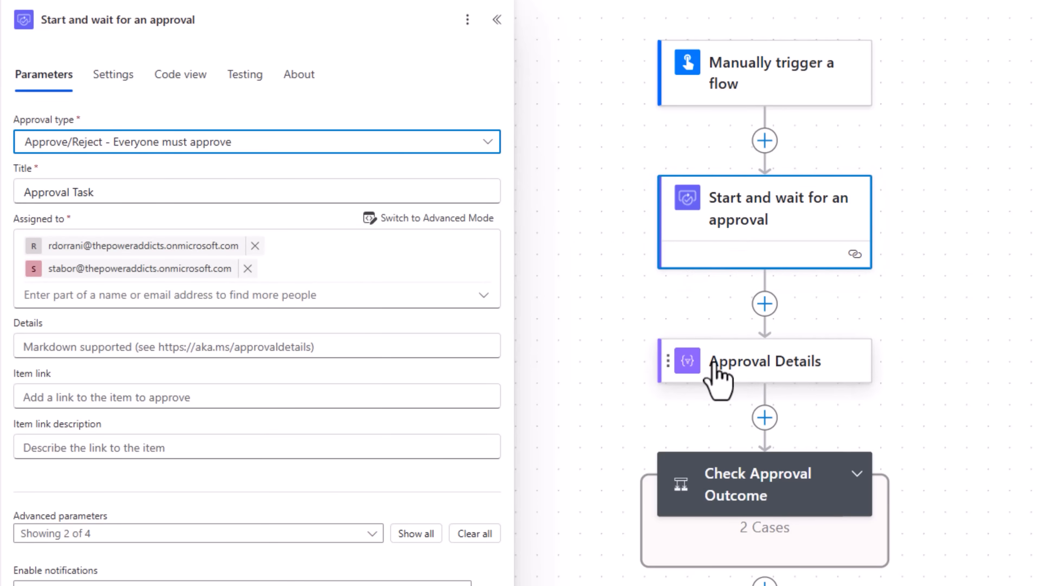
Step: Inspect the Approval Details mapping and the Check Approval Outcome condition, including its True and False branches
{"action": "left_click", "coordinate": [715, 367]}
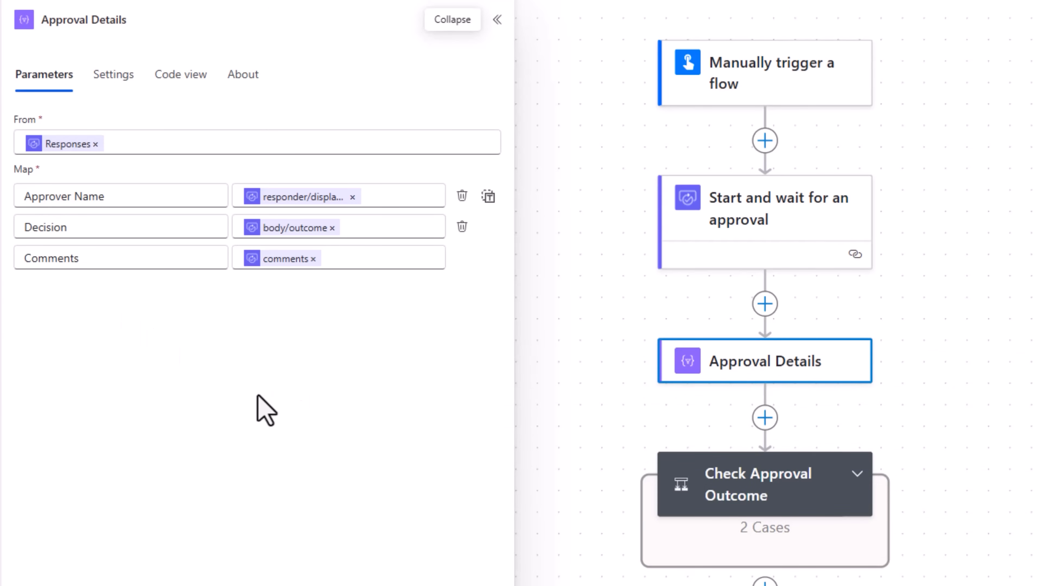
{"action": "left_click", "coordinate": [925, 433]}
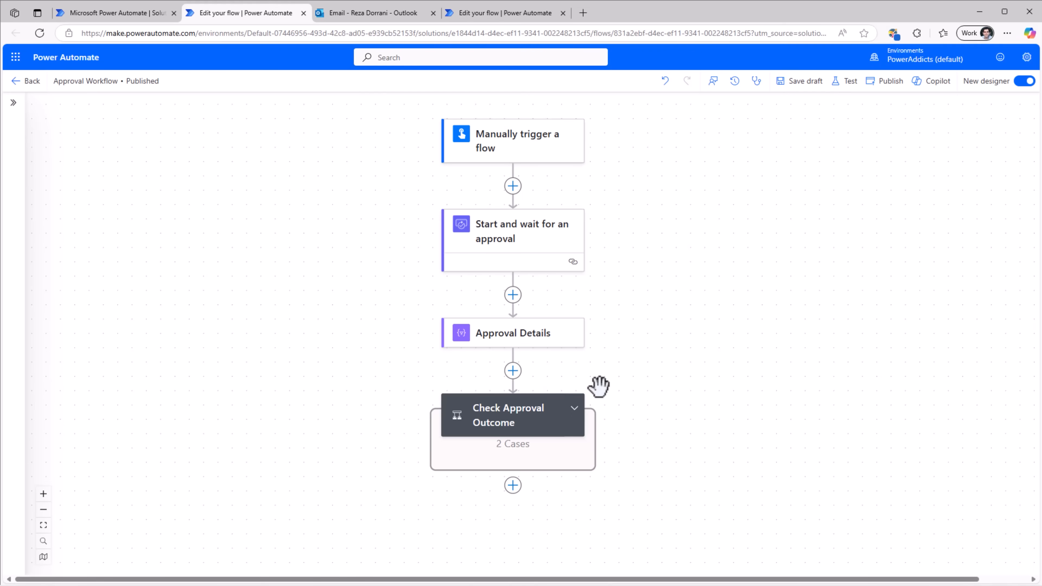
{"action": "left_click", "coordinate": [552, 419]}
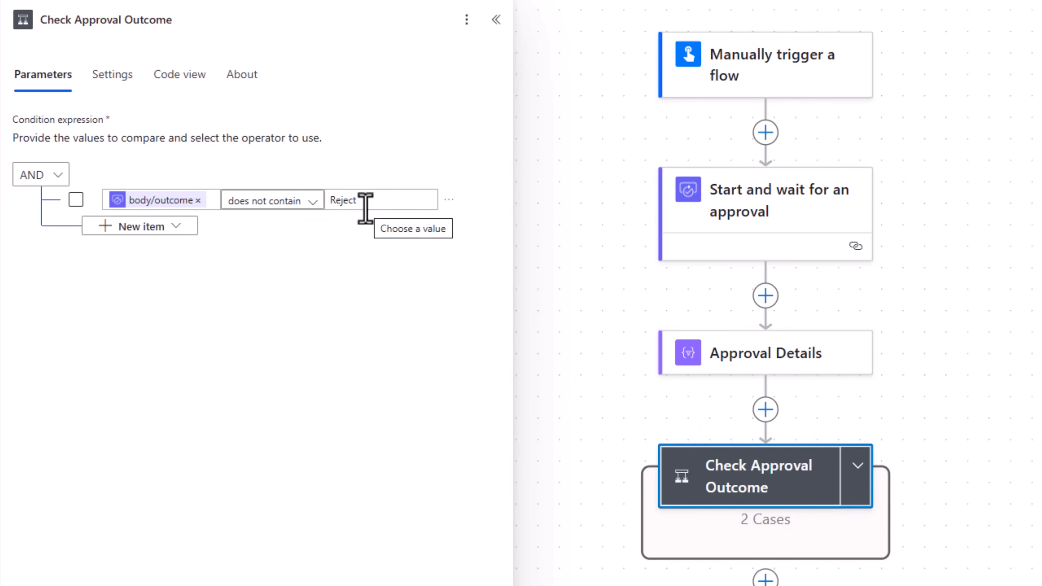
{"action": "left_click", "coordinate": [857, 465]}
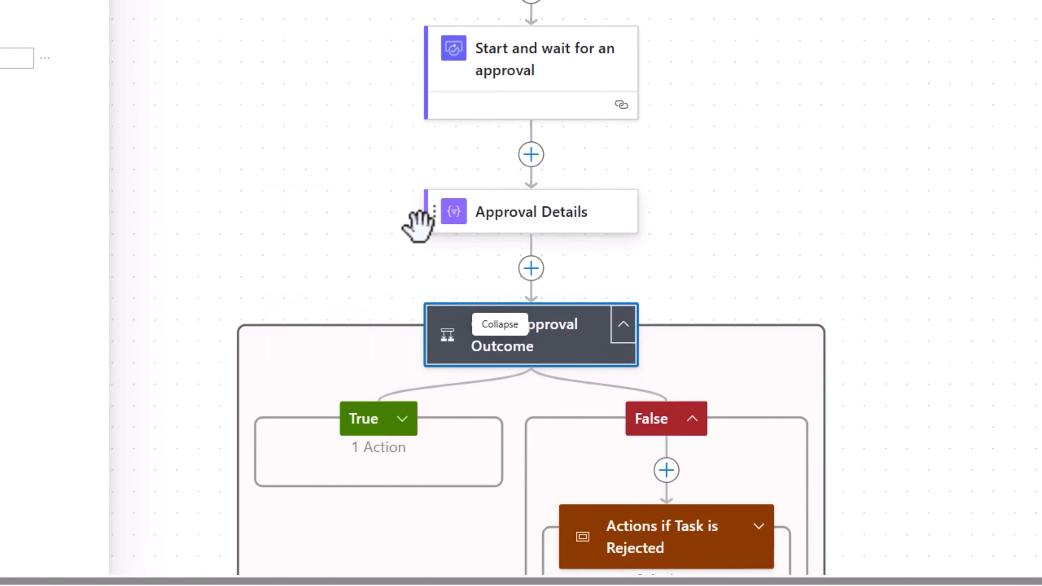
{"action": "scroll", "coordinate": [390, 205], "scroll_direction": "down", "scroll_amount": 3}
{"action": "left_click", "coordinate": [412, 295]}
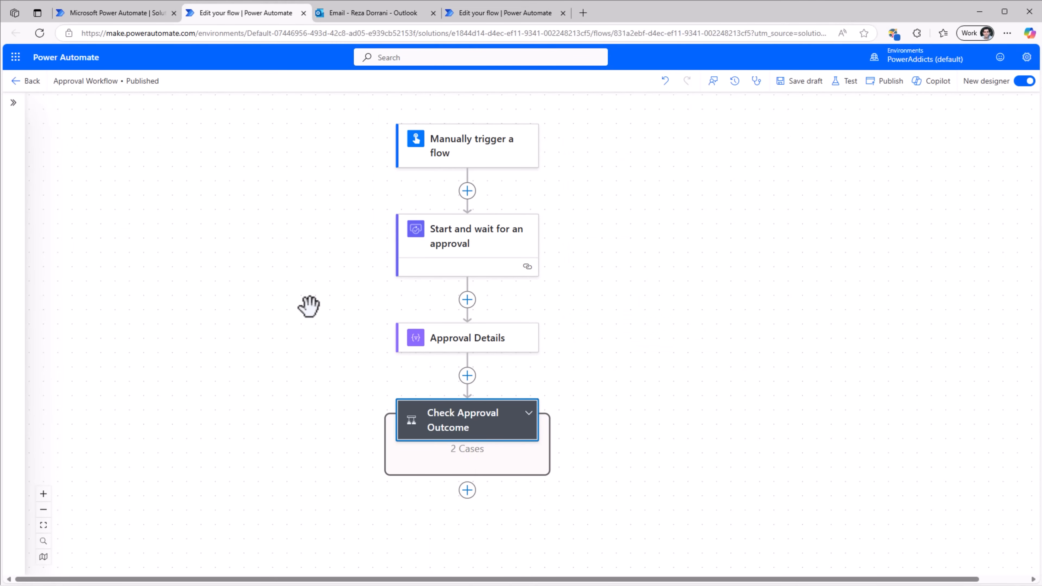
Step: Publish the Approval Workflow and start a test run of it
{"action": "left_click", "coordinate": [846, 81]}
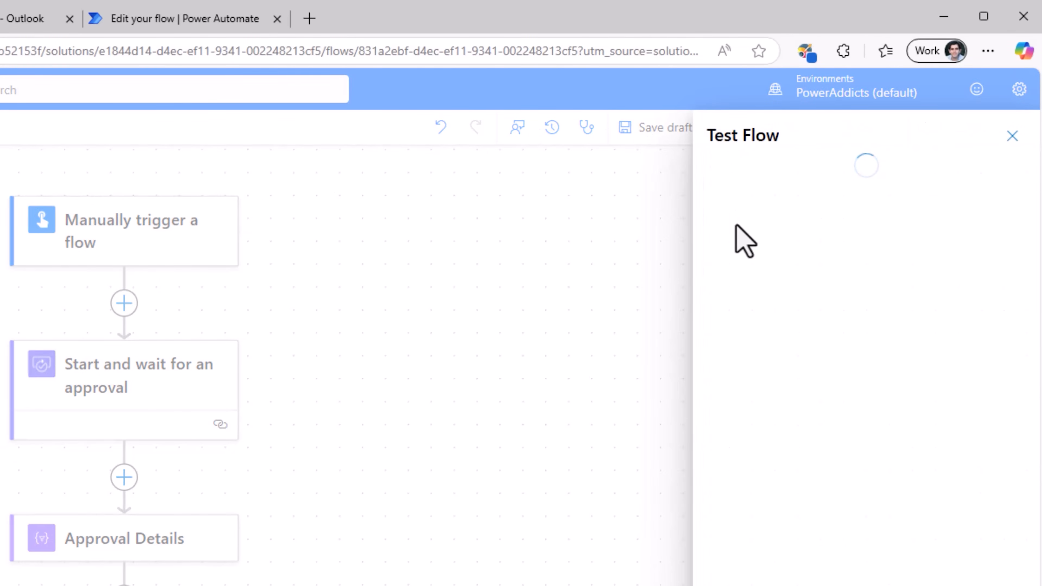
{"action": "left_click", "coordinate": [716, 173]}
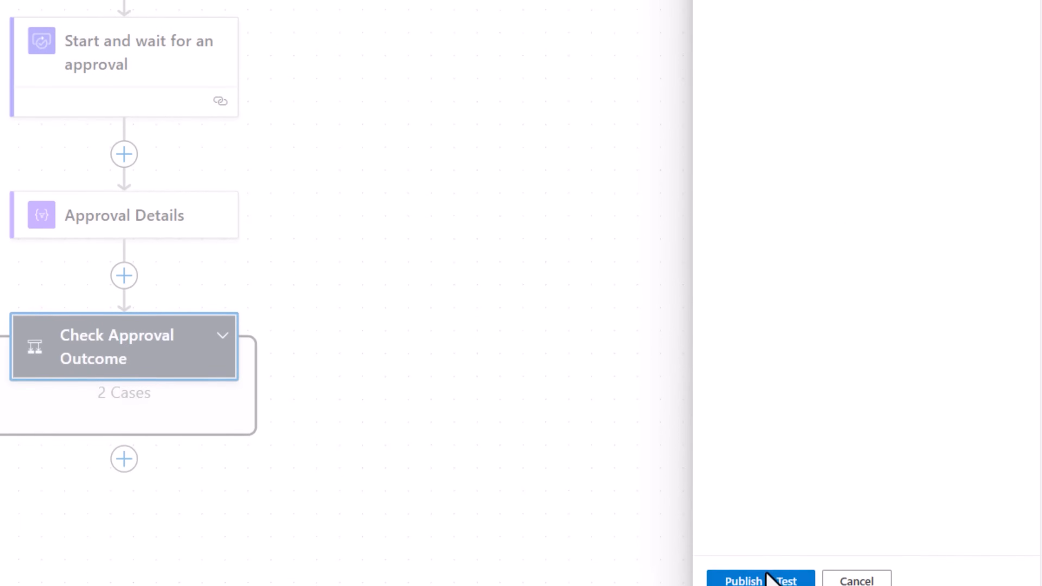
{"action": "left_click", "coordinate": [766, 576]}
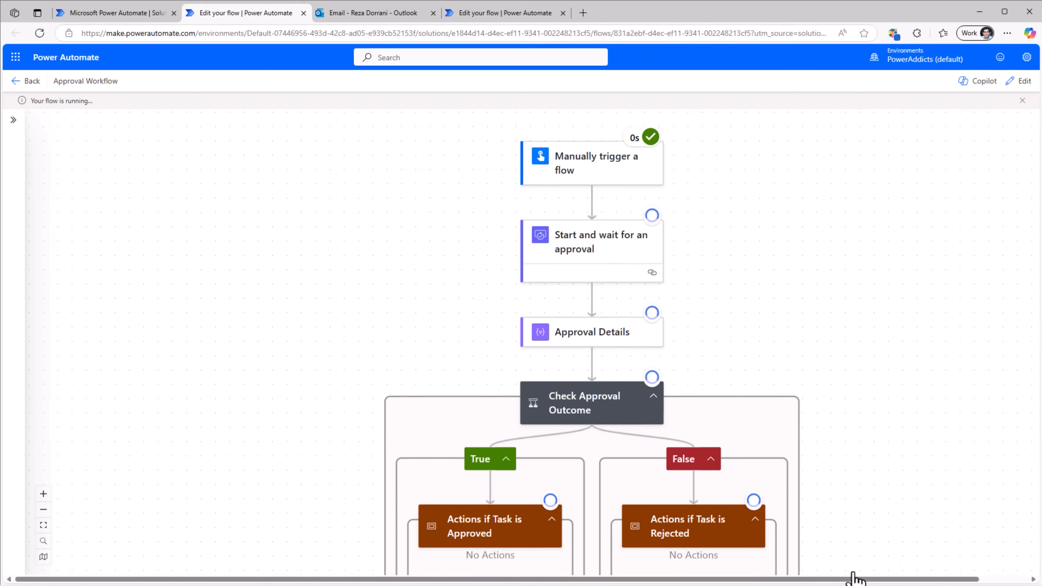
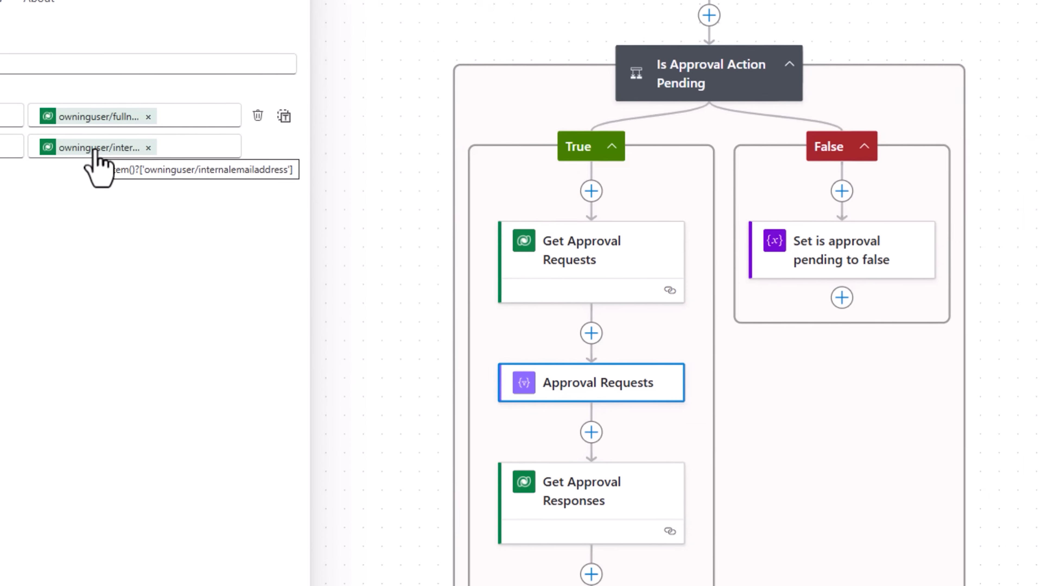
Step: Examine the Get Approval Responses table, row filter and expand query, and the user mapping in Approval Responses
{"action": "scroll", "coordinate": [766, 421], "scroll_direction": "down", "scroll_amount": 2}
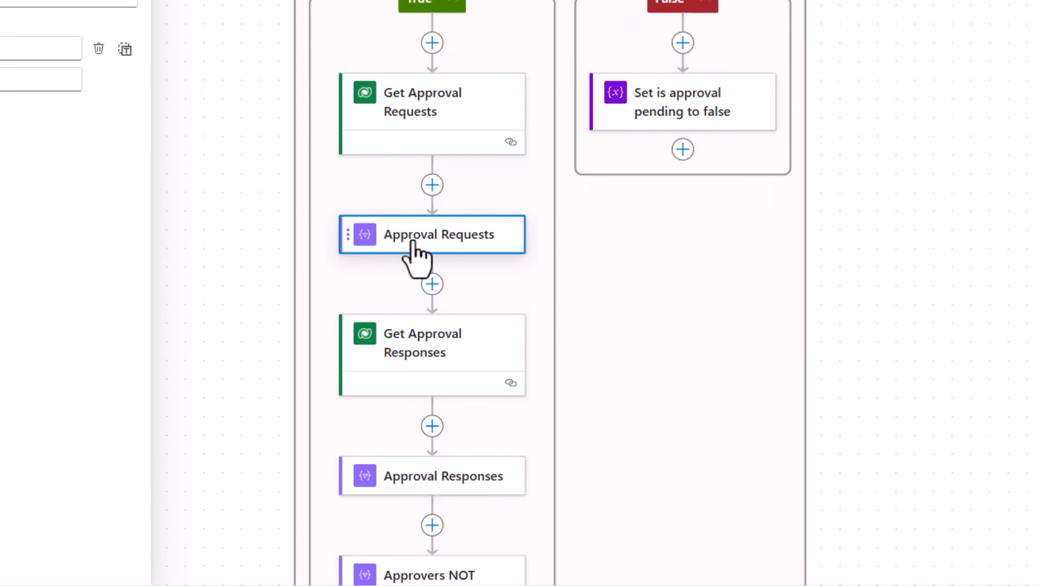
{"action": "left_click", "coordinate": [415, 352]}
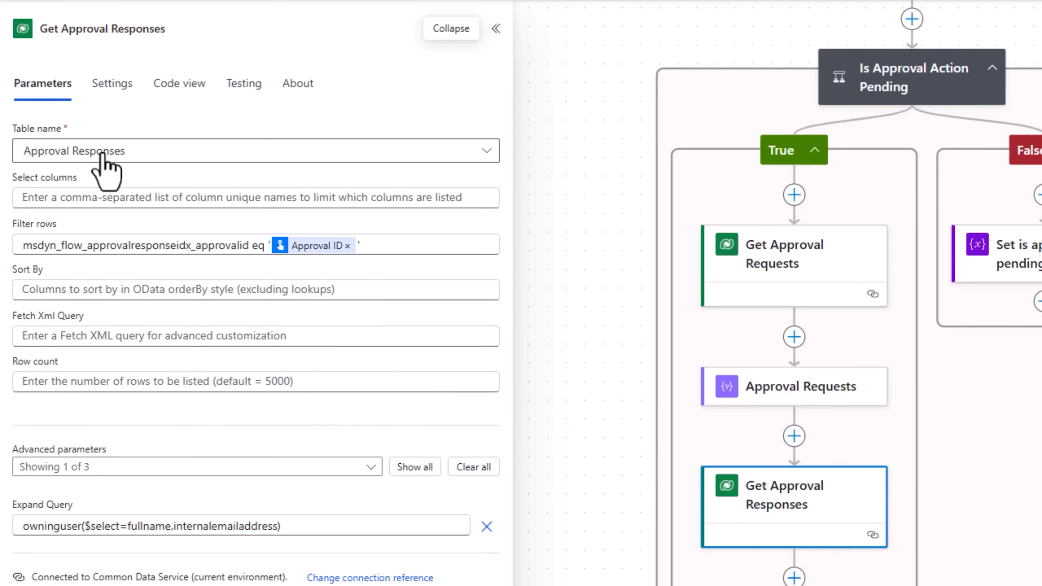
{"action": "mouse_move", "coordinate": [322, 266]}
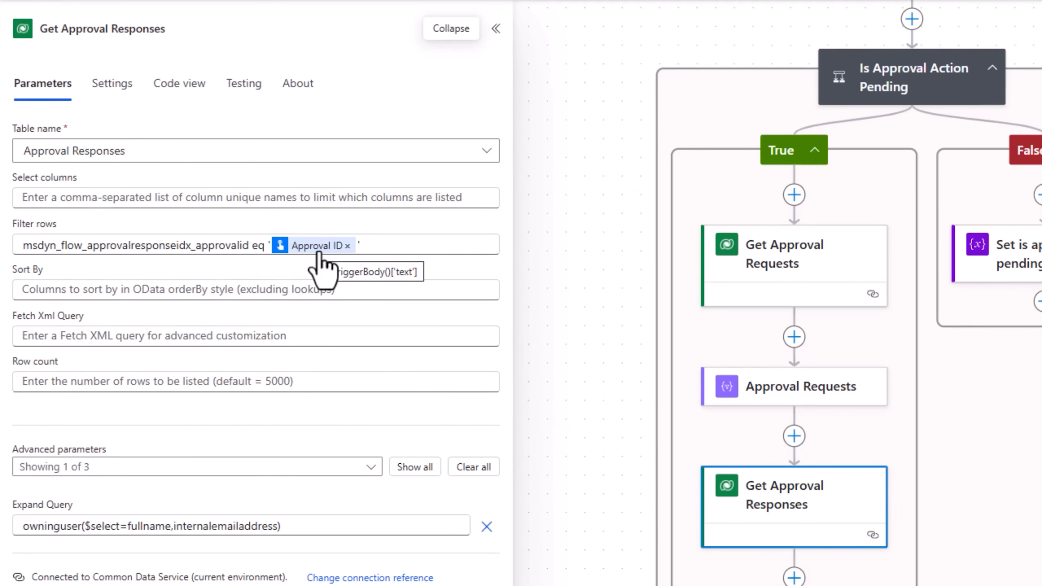
{"action": "scroll", "coordinate": [878, 487], "scroll_direction": "down", "scroll_amount": 3}
{"action": "left_click", "coordinate": [763, 518]}
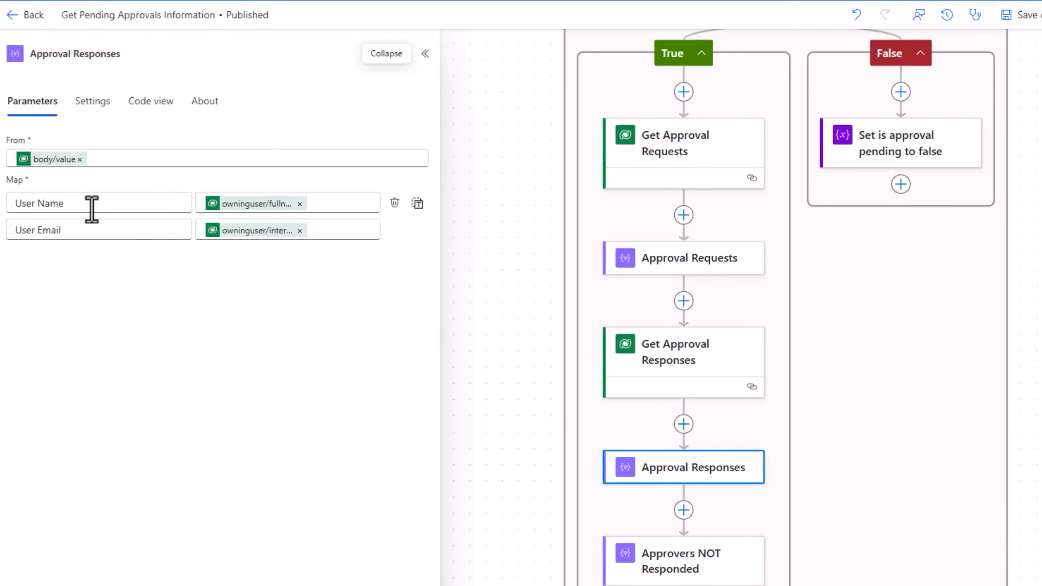
Step: Check the Approvers NOT Responded action's operation type and filter query, and compare it with the Approval Responses mapping
{"action": "scroll", "coordinate": [656, 451], "scroll_direction": "down", "scroll_amount": 2}
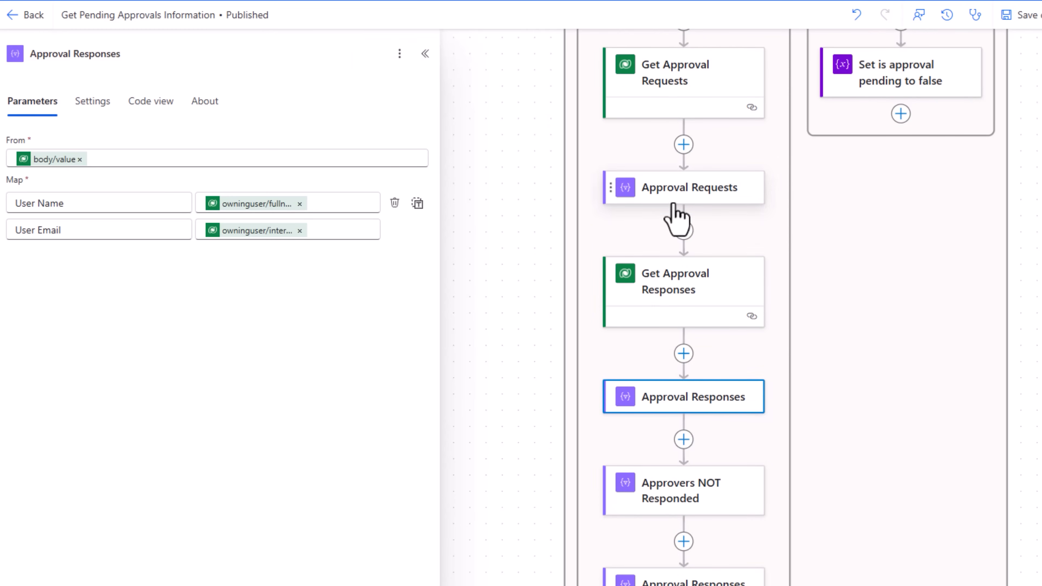
{"action": "left_click", "coordinate": [689, 493]}
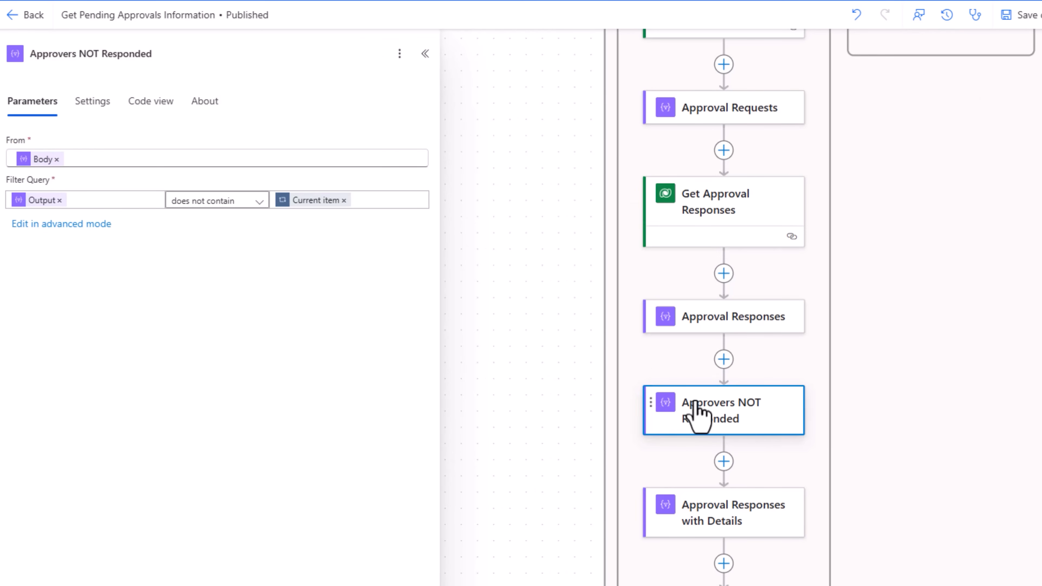
{"action": "left_click", "coordinate": [205, 102]}
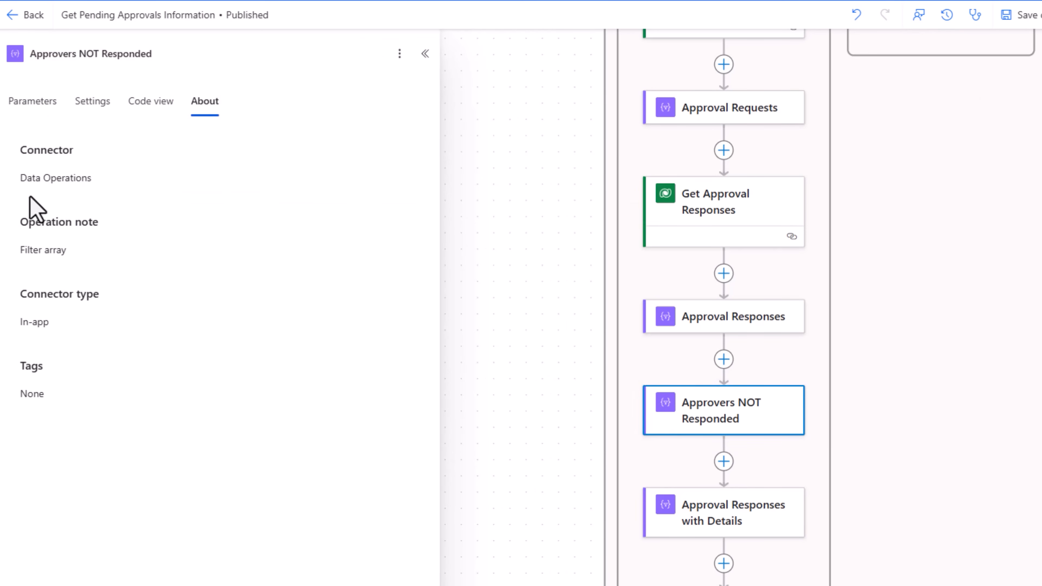
{"action": "left_click", "coordinate": [32, 102]}
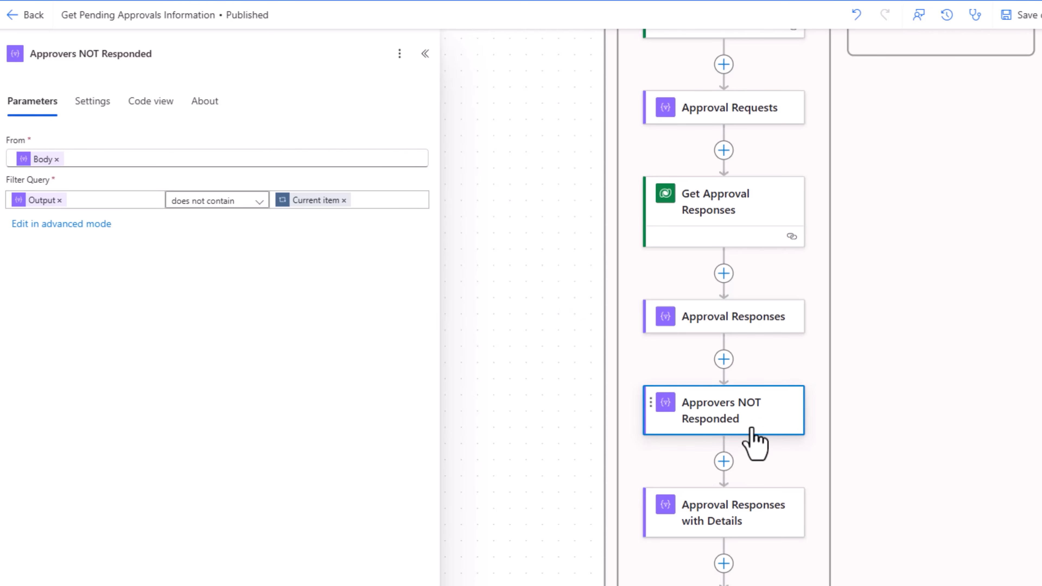
{"action": "left_click", "coordinate": [708, 317]}
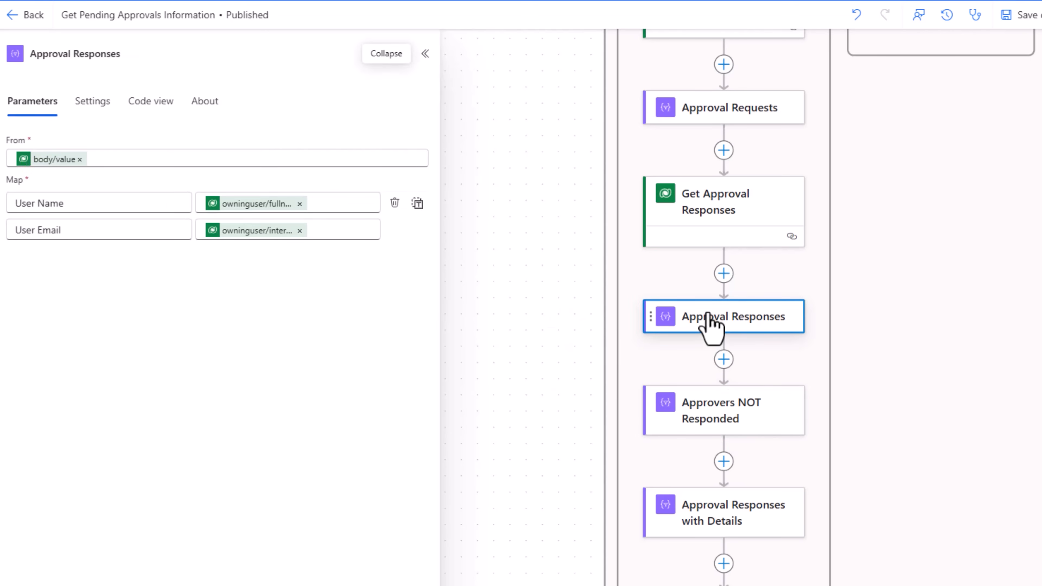
Step: Examine the reminder Condition's expression and the input of the For each loop in its True branch
{"action": "scroll", "coordinate": [730, 361], "scroll_direction": "down", "scroll_amount": 3}
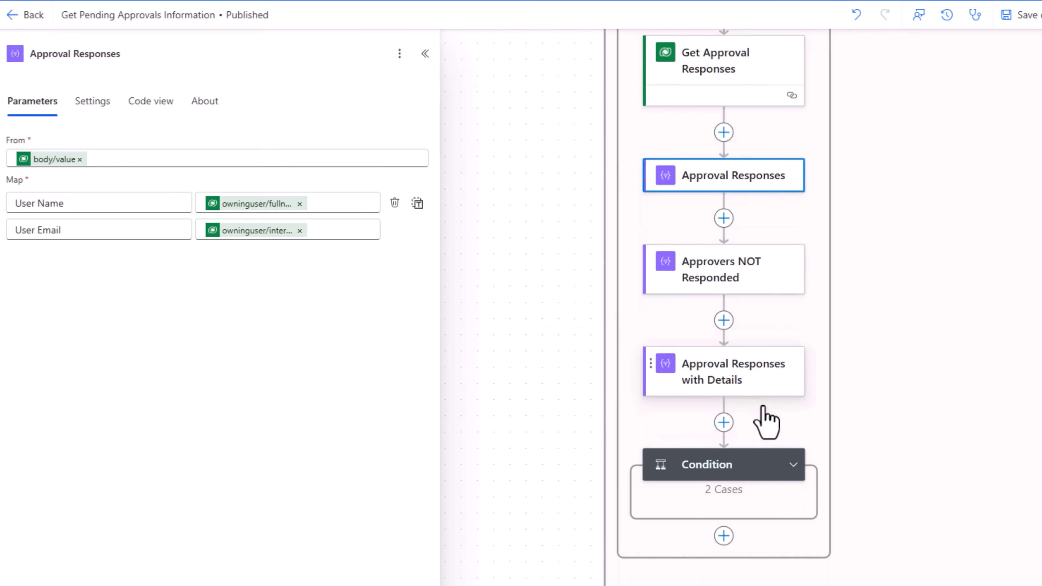
{"action": "left_click", "coordinate": [771, 461]}
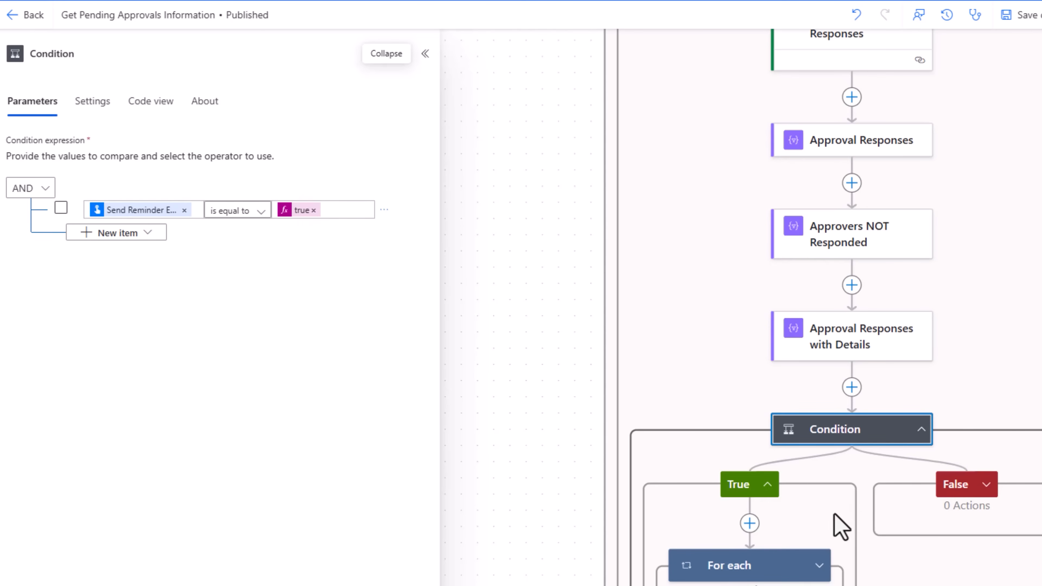
{"action": "scroll", "coordinate": [831, 521], "scroll_direction": "down", "scroll_amount": 2}
{"action": "left_click", "coordinate": [771, 498]}
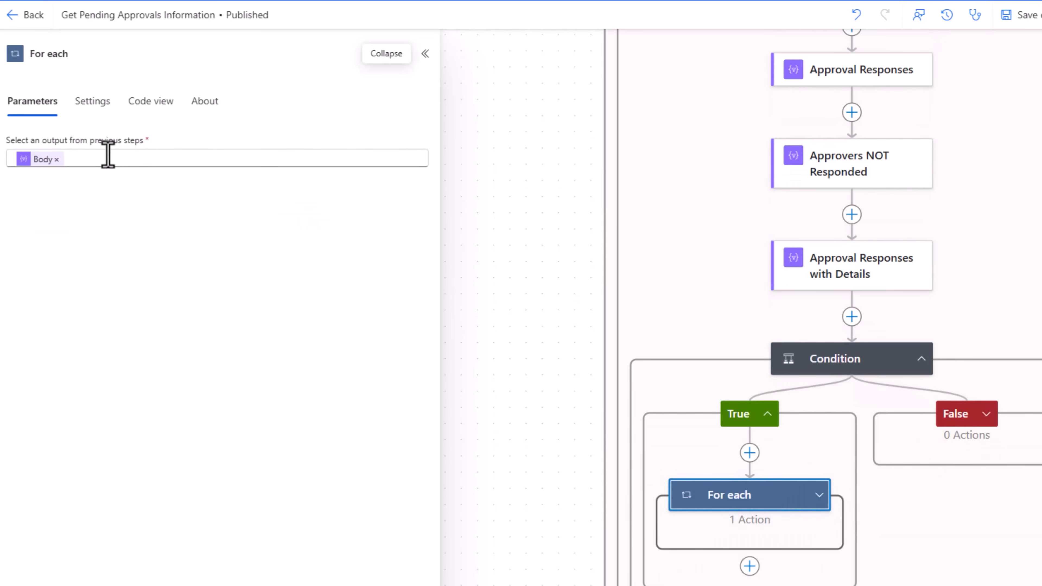
{"action": "mouse_move", "coordinate": [34, 165]}
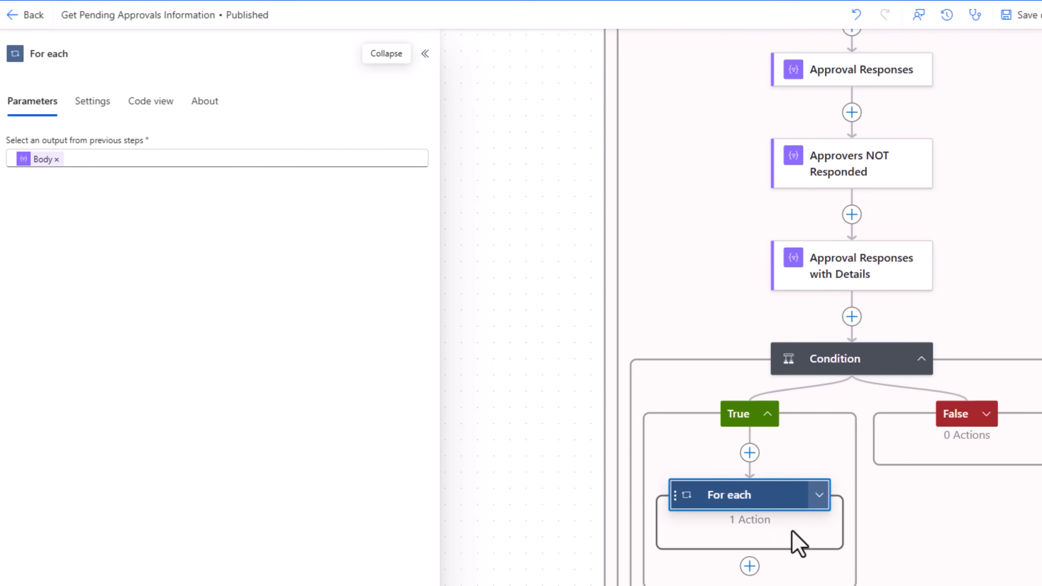
Step: Expand the For each loop and review the recipient, subject and full HTML body of its Send an email (V2) action
{"action": "left_click", "coordinate": [818, 494]}
{"action": "scroll", "coordinate": [751, 459], "scroll_direction": "down", "scroll_amount": 4}
{"action": "left_click", "coordinate": [713, 451]}
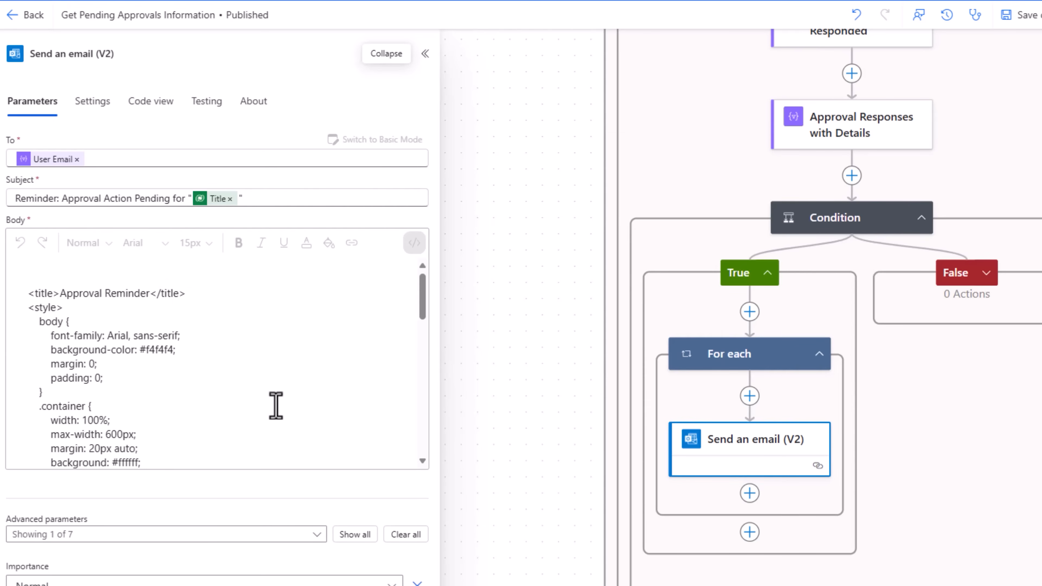
{"action": "scroll", "coordinate": [274, 405], "scroll_direction": "down", "scroll_amount": 5}
{"action": "scroll", "coordinate": [276, 405], "scroll_direction": "down", "scroll_amount": 6}
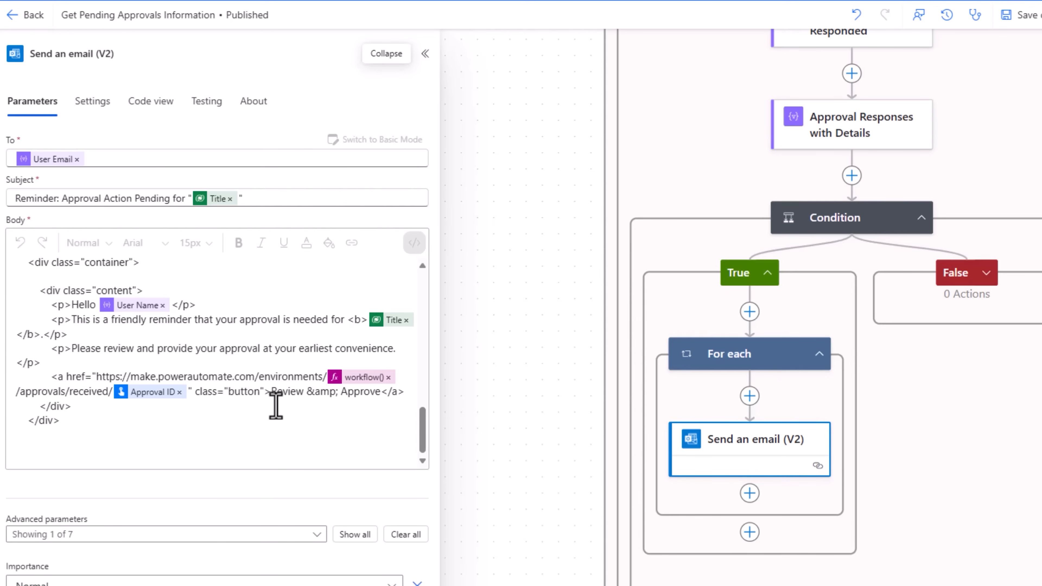
Step: Collapse the True and False branches of the Is Approval Action Pending condition
{"action": "scroll", "coordinate": [844, 396], "scroll_direction": "up", "scroll_amount": 6}
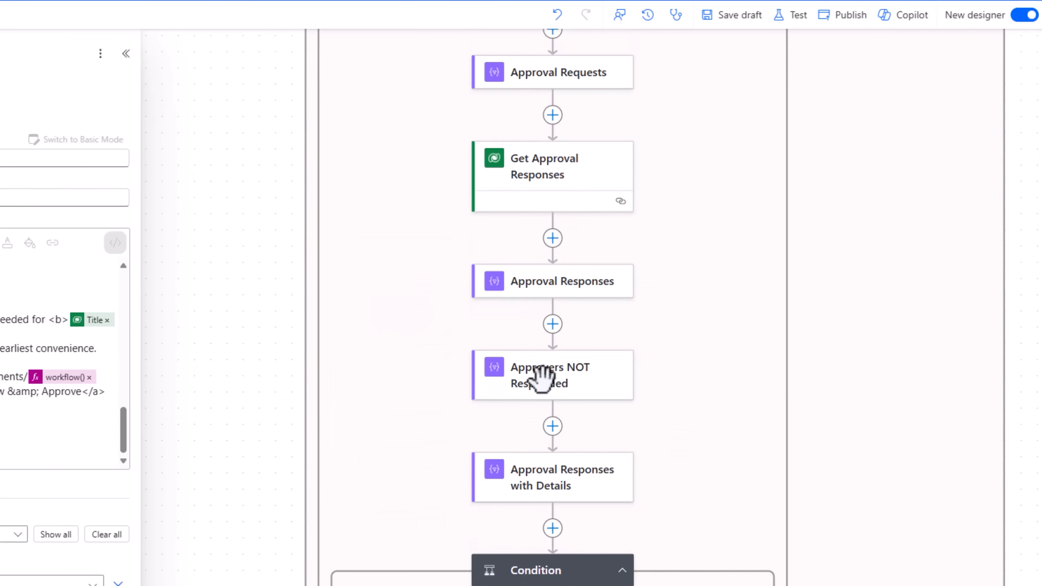
{"action": "scroll", "coordinate": [542, 376], "scroll_direction": "up", "scroll_amount": 8}
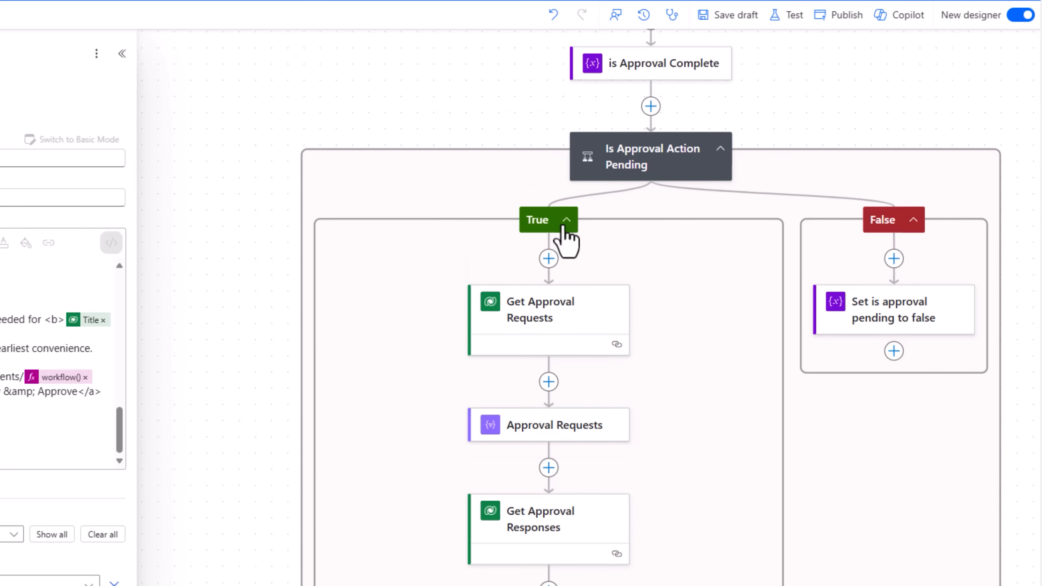
{"action": "left_click", "coordinate": [566, 220]}
{"action": "left_click", "coordinate": [631, 220]}
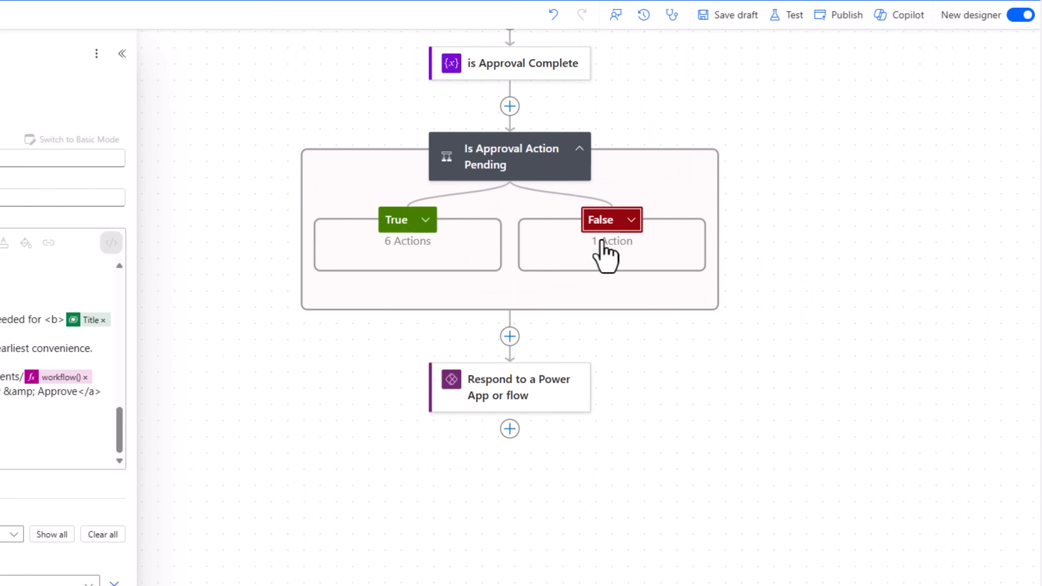
Step: Inspect the outputs of the Respond to a Power App or flow action, checking the sources of its two JSON string values
{"action": "left_click", "coordinate": [511, 389]}
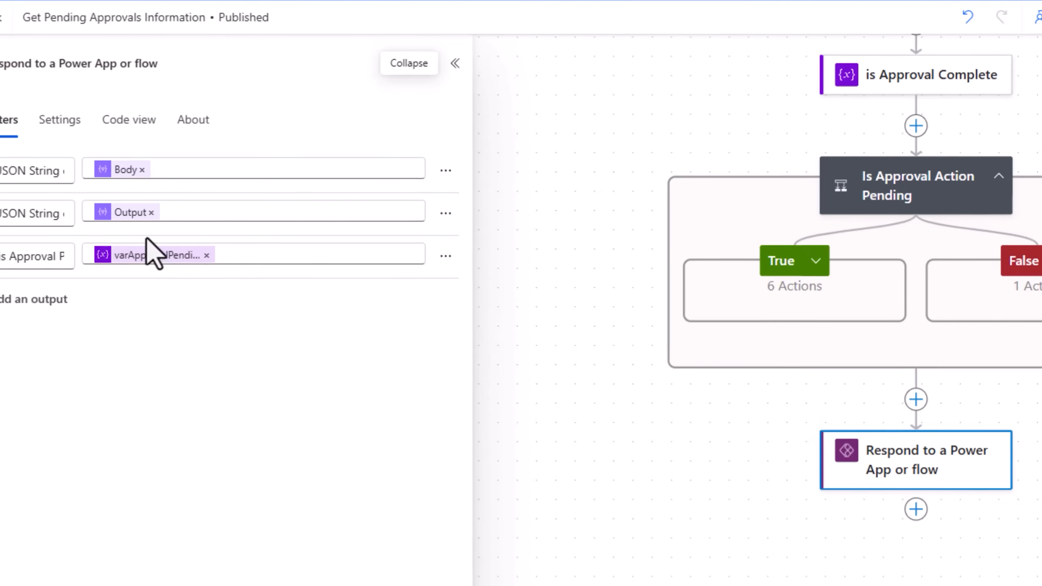
{"action": "mouse_move", "coordinate": [180, 176]}
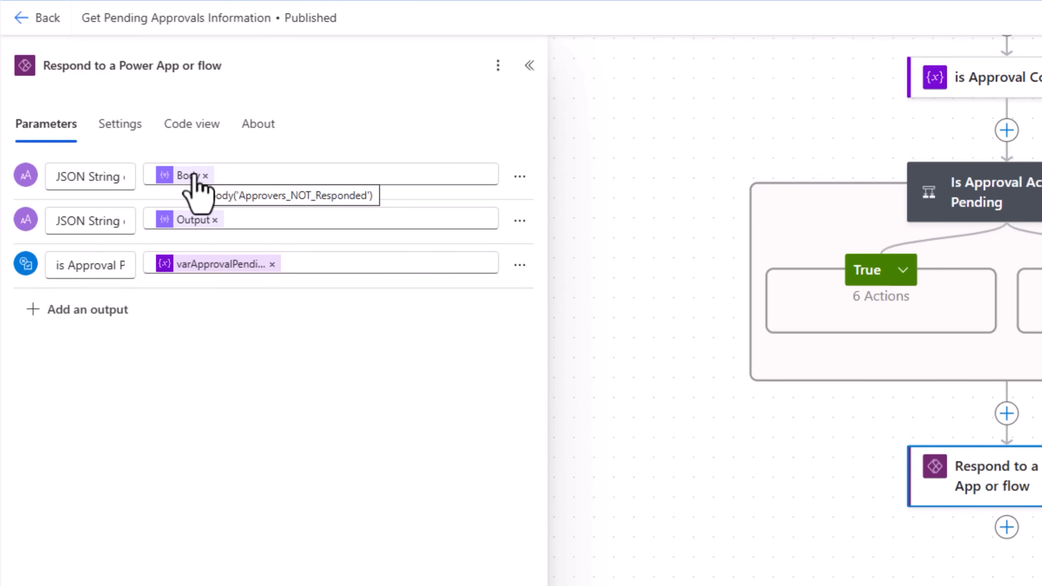
{"action": "mouse_move", "coordinate": [181, 223]}
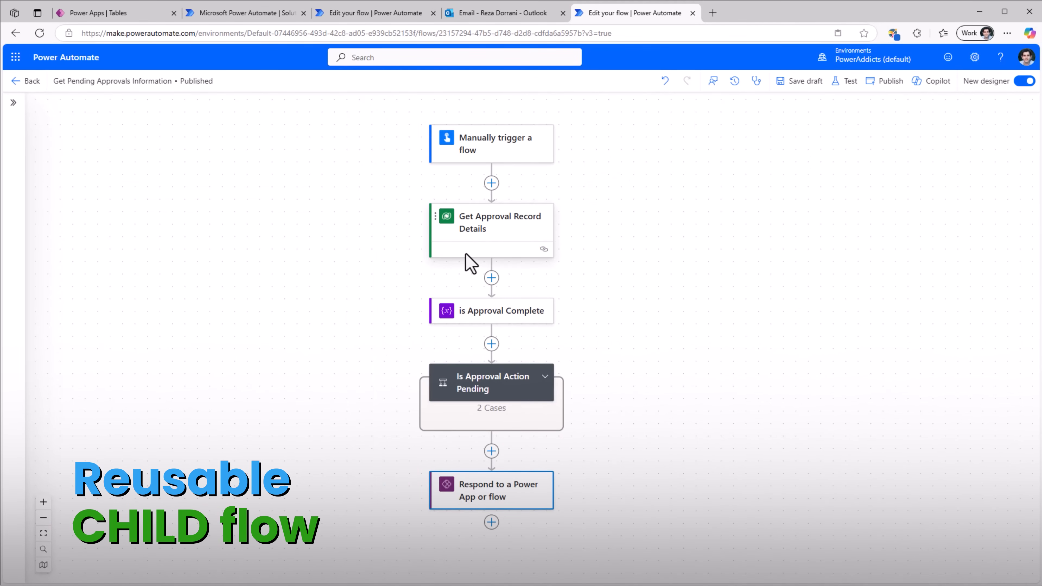
Step: Leave the flow designer, open the Approvals Pending? solution and list its cloud flows
{"action": "left_click", "coordinate": [17, 82]}
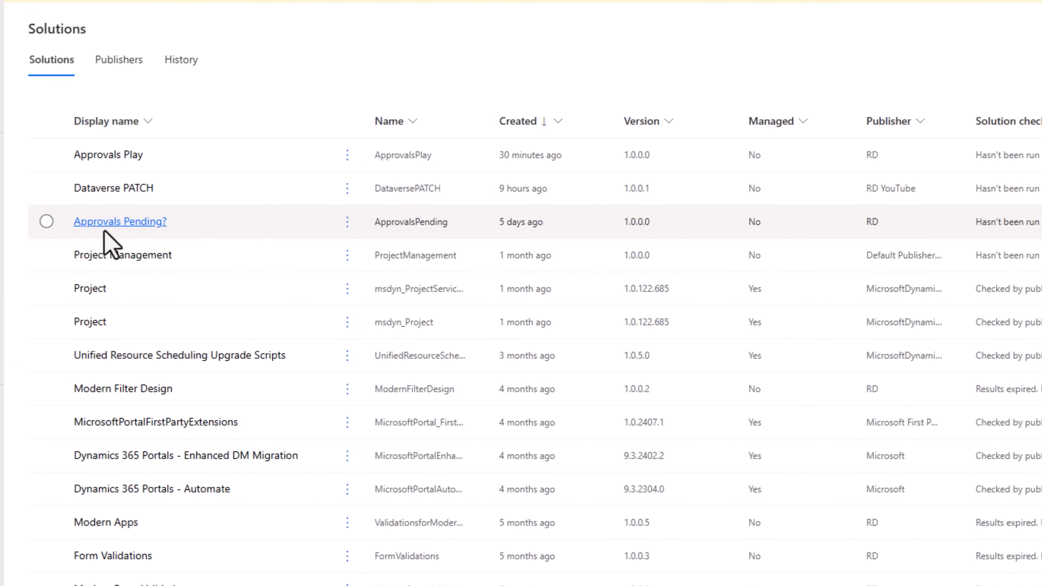
{"action": "left_click", "coordinate": [205, 270]}
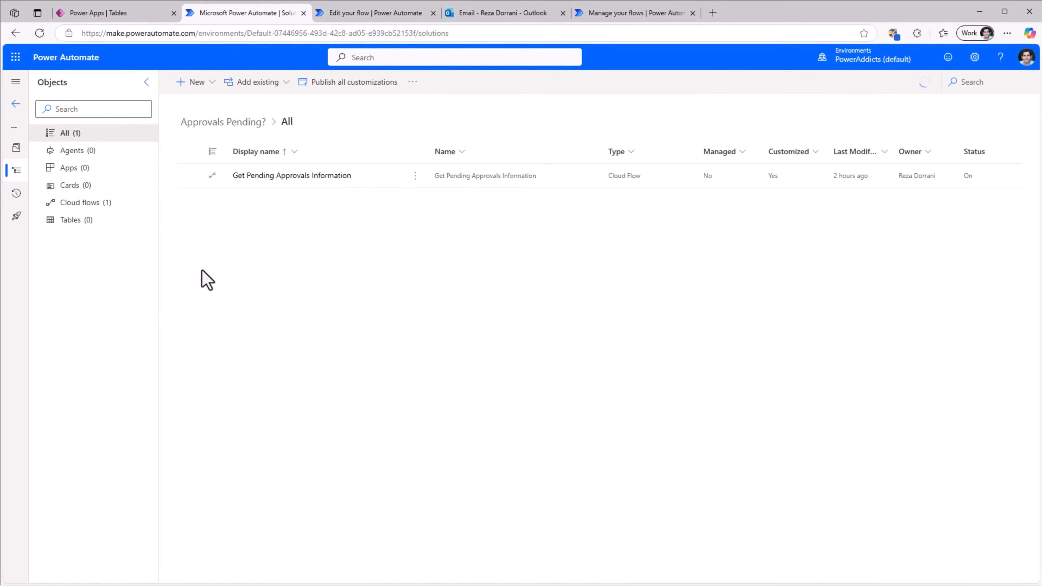
{"action": "left_click", "coordinate": [138, 204]}
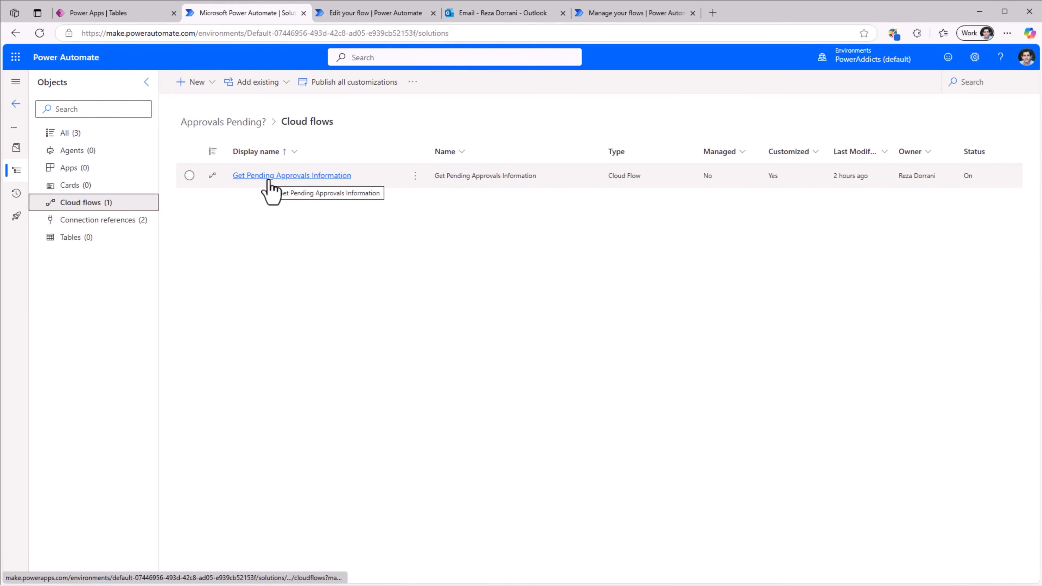
Step: Go to the Get Pending Approvals Information flow's details page and open its run-only user permissions for editing
{"action": "left_click", "coordinate": [360, 12]}
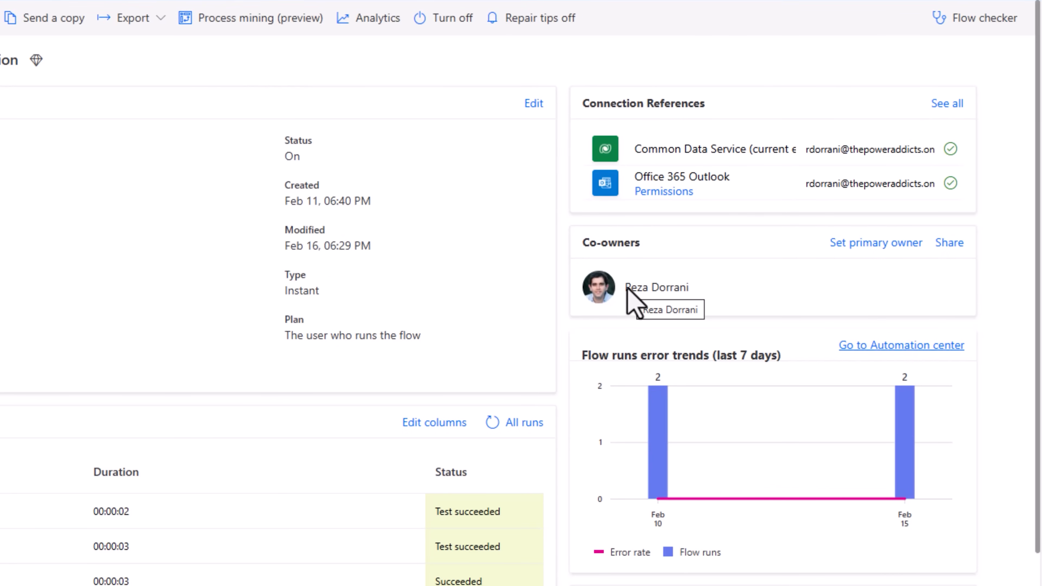
{"action": "scroll", "coordinate": [627, 288], "scroll_direction": "down", "scroll_amount": 6}
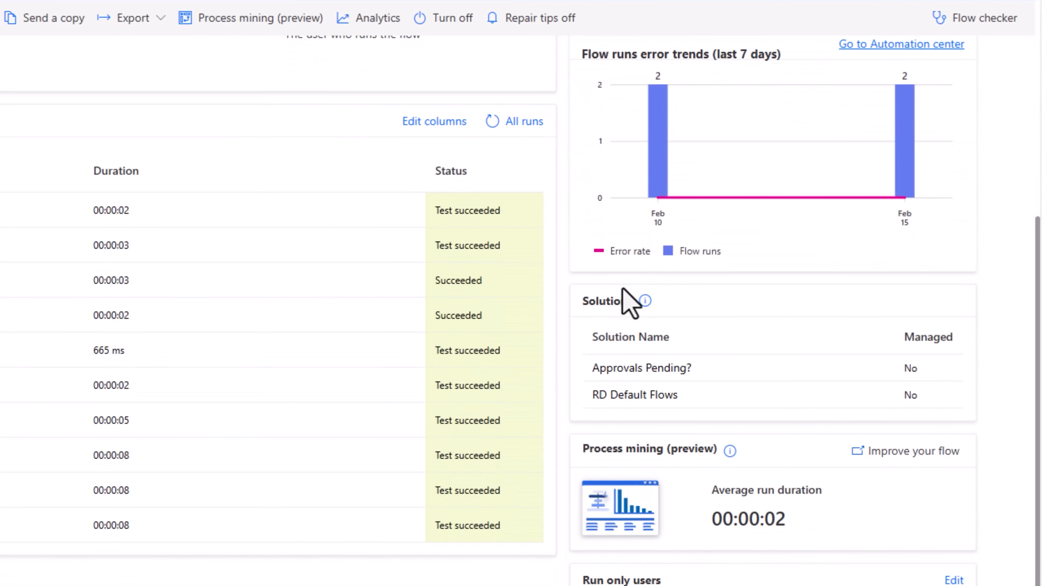
{"action": "scroll", "coordinate": [623, 290], "scroll_direction": "down", "scroll_amount": 4}
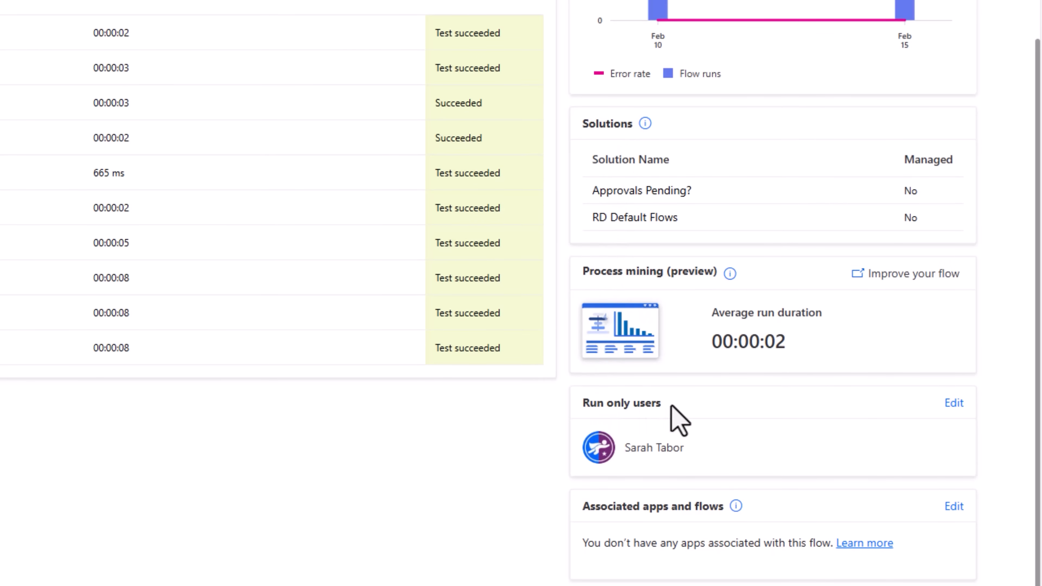
{"action": "left_click", "coordinate": [953, 402]}
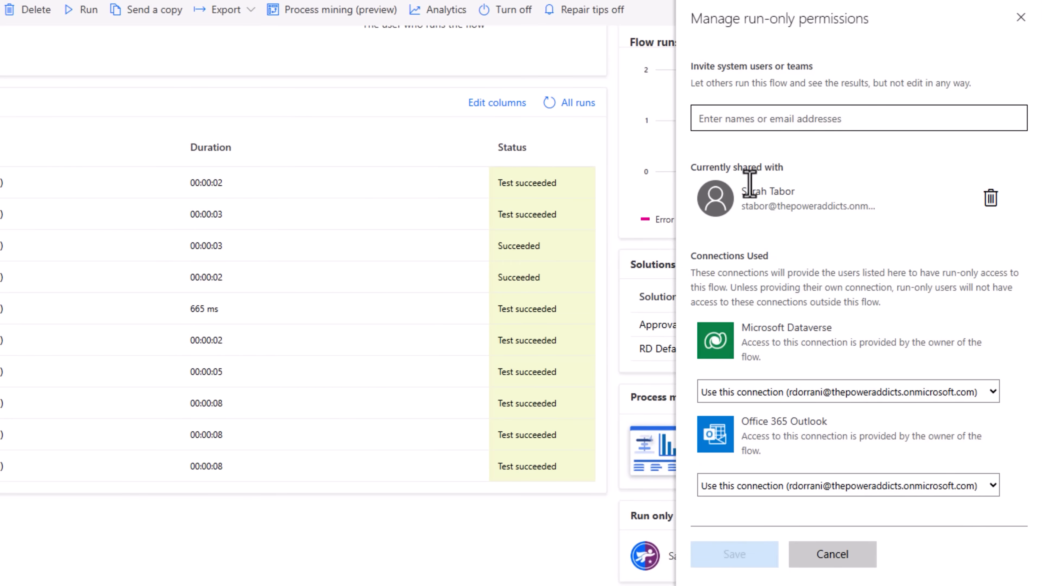
Step: Search for "cat" among the users and teams that can be invited as run-only users
{"action": "left_click", "coordinate": [748, 122]}
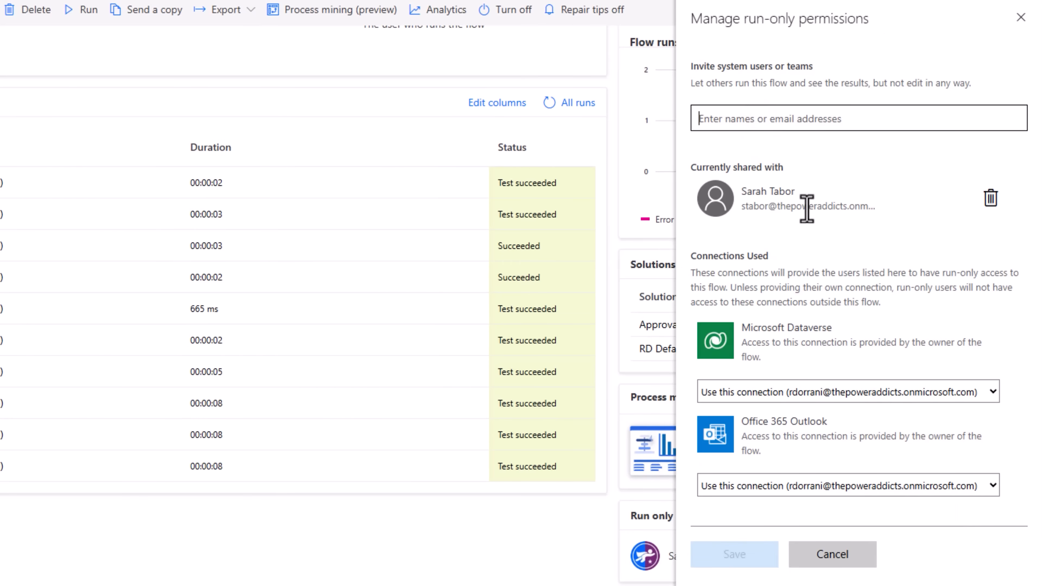
{"action": "type", "text": "cat"}
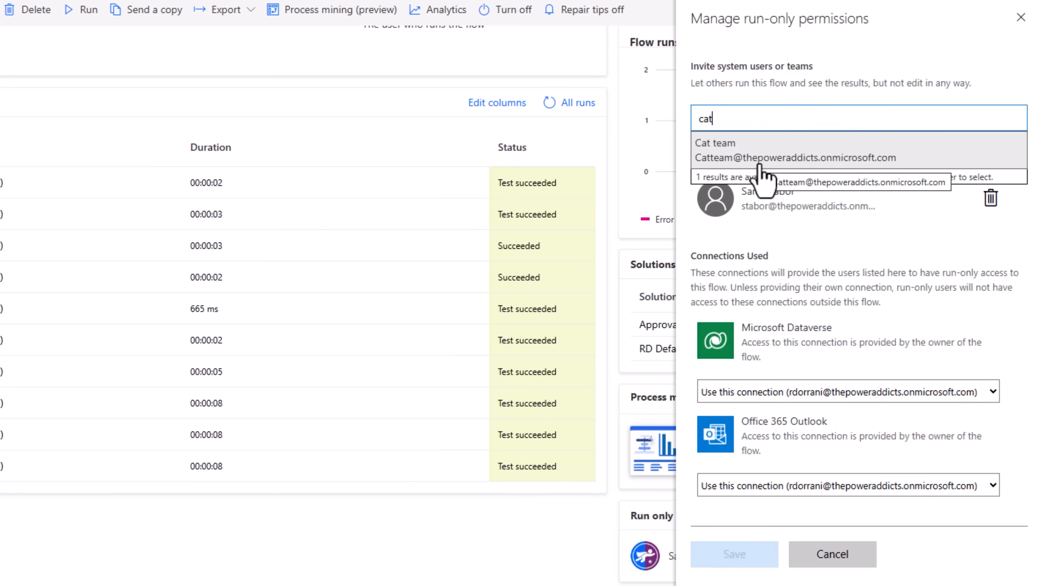
{"action": "left_click", "coordinate": [858, 215]}
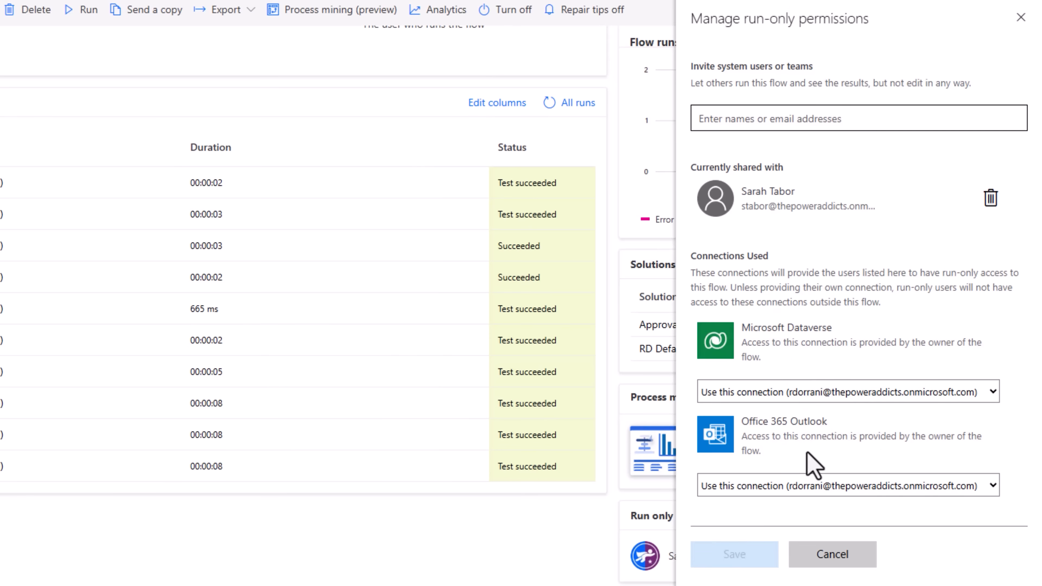
Step: Review the connection options for run-only users on Microsoft Dataverse, and look over the flow's details page
{"action": "left_click", "coordinate": [801, 397]}
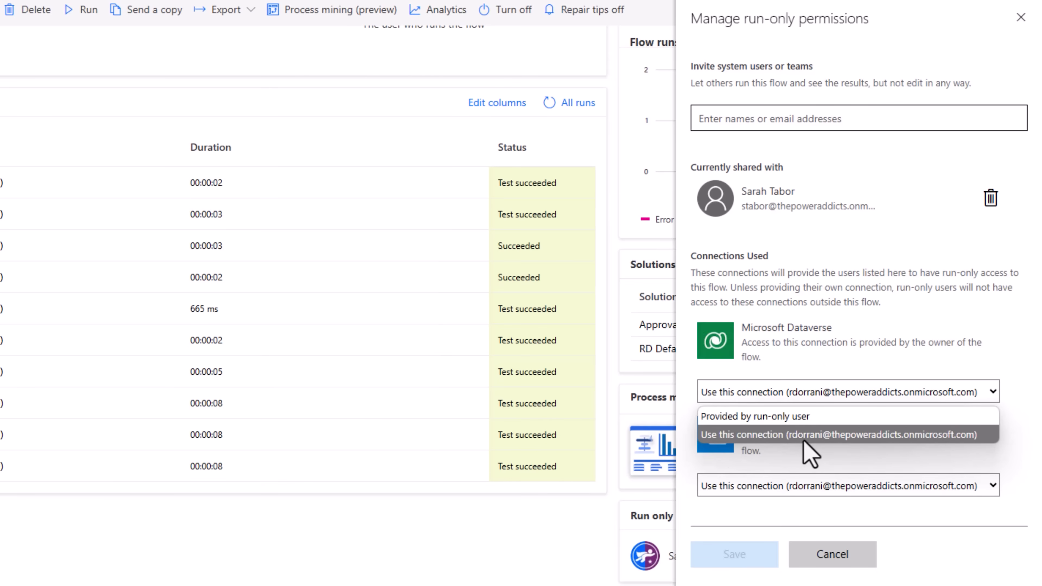
{"action": "left_click", "coordinate": [800, 393]}
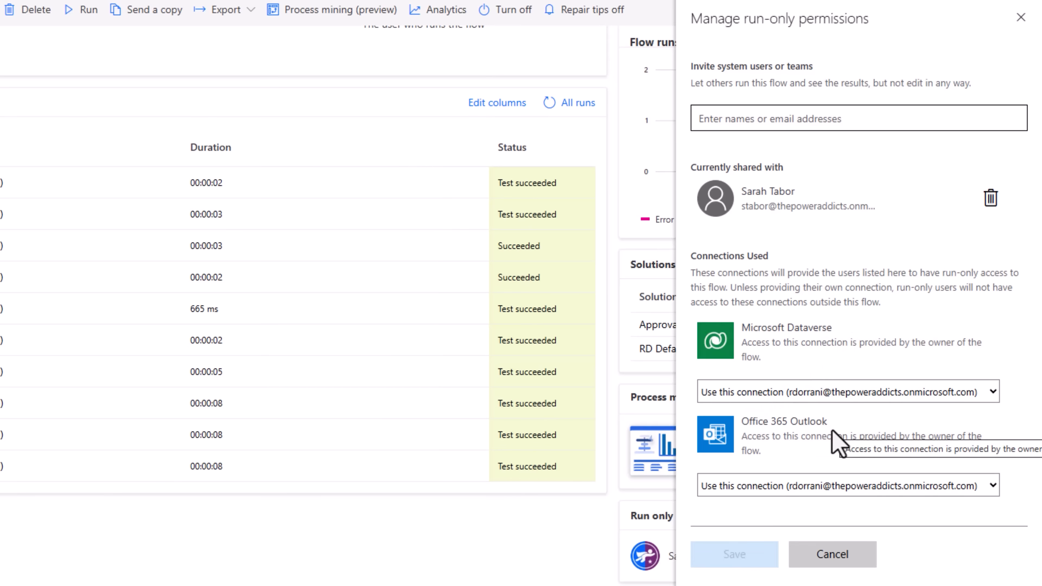
{"action": "left_click", "coordinate": [777, 395]}
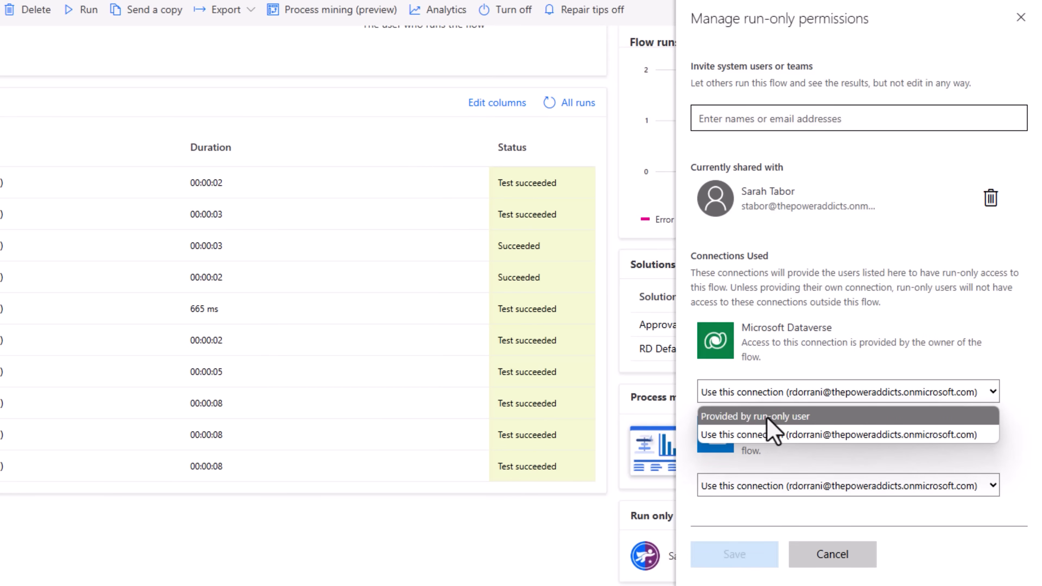
{"action": "left_click", "coordinate": [785, 372]}
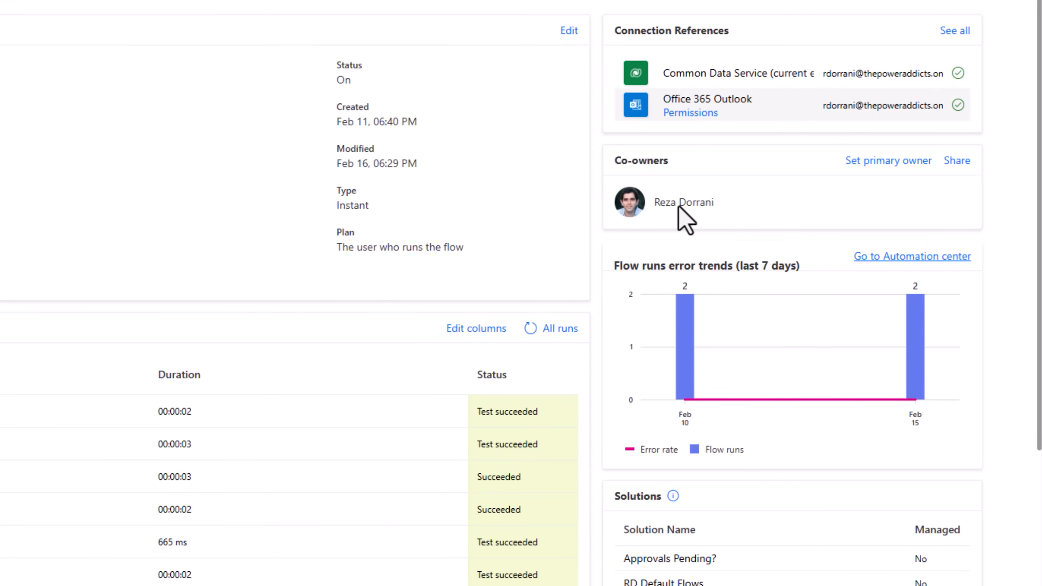
{"action": "scroll", "coordinate": [679, 240], "scroll_direction": "down", "scroll_amount": 5}
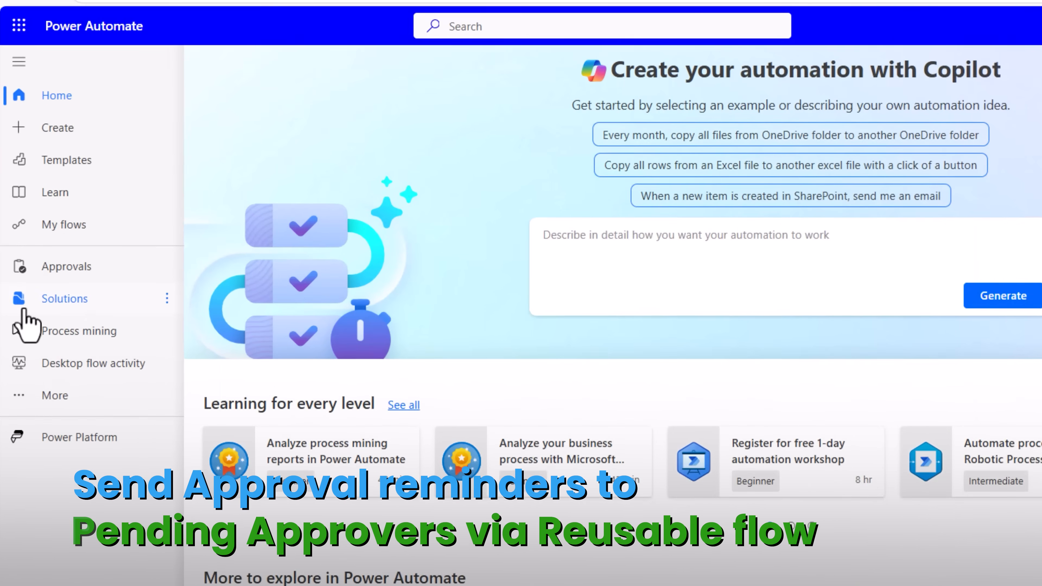
Step: Create a solution with the display name Approval Testing, publisher RD (rd) and version 1.0.0.0
{"action": "left_click", "coordinate": [24, 308]}
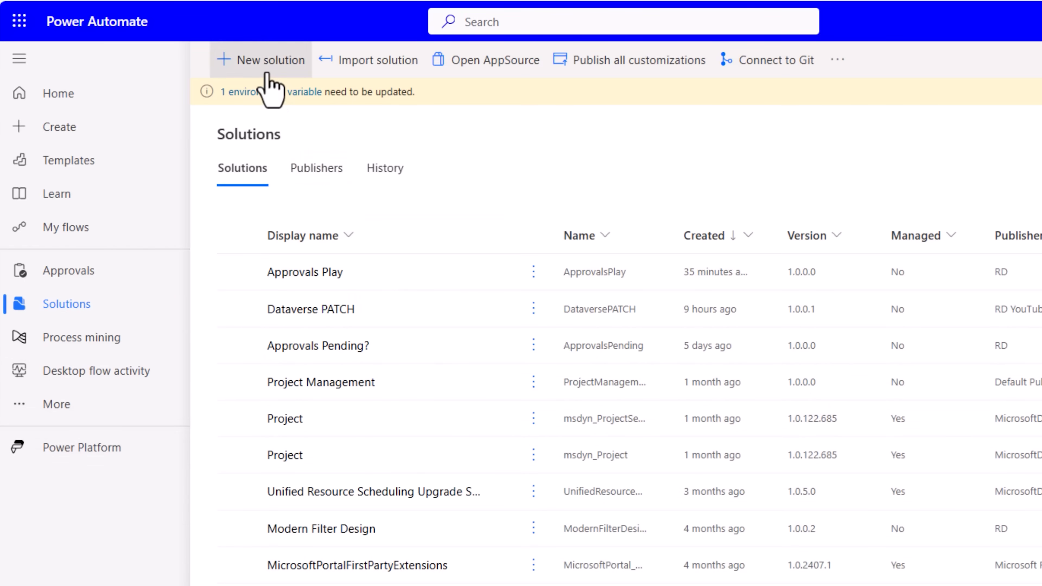
{"action": "left_click", "coordinate": [264, 61]}
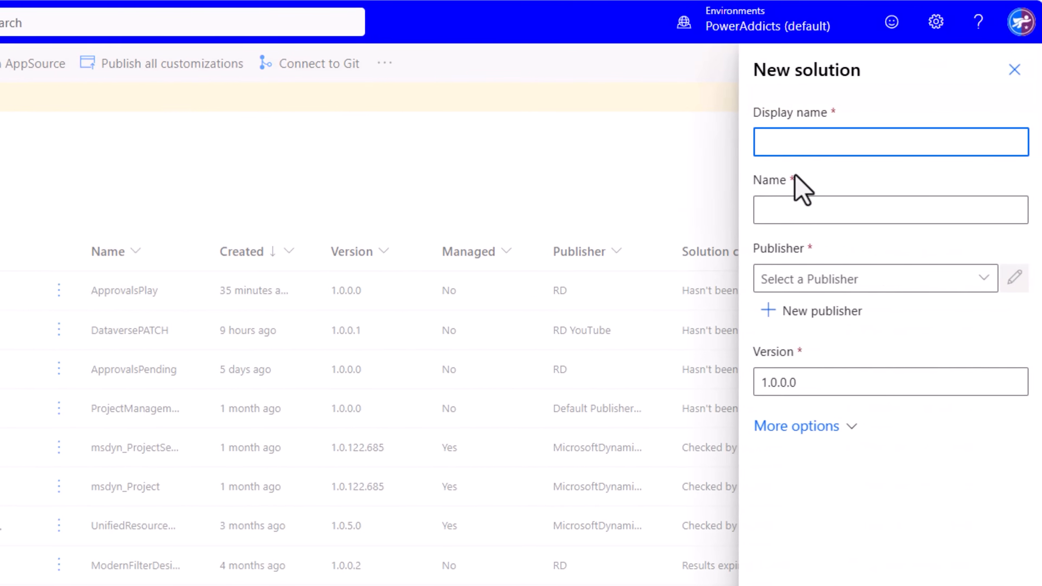
{"action": "type", "text": "Approval Testing"}
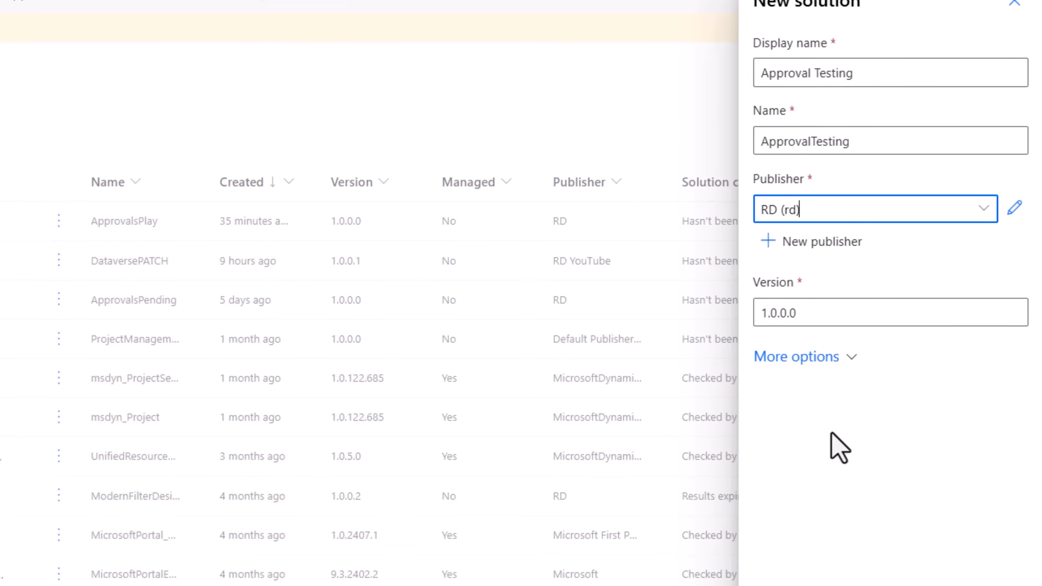
{"action": "left_click", "coordinate": [771, 548]}
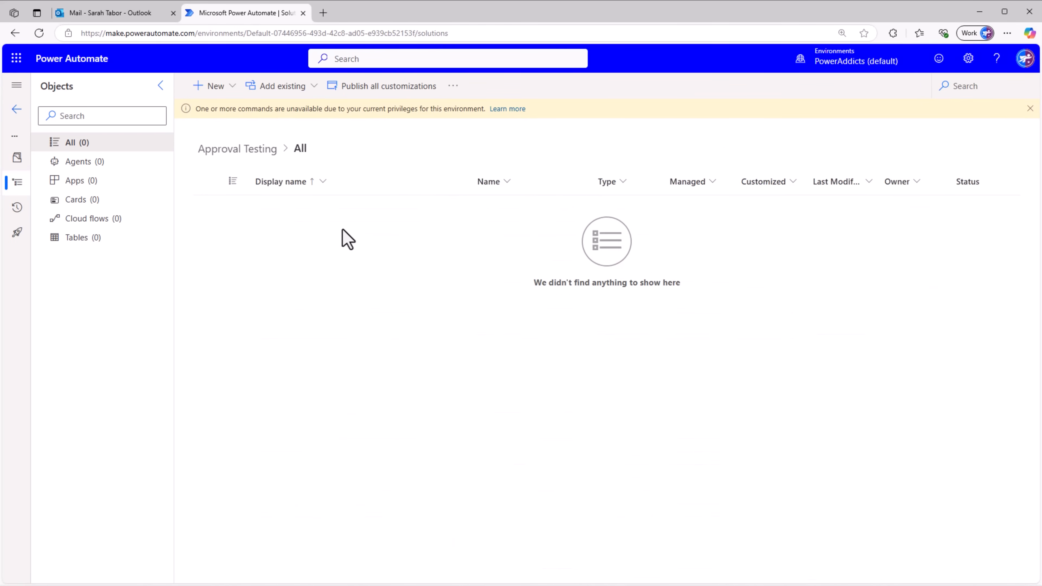
Step: Create an instant cloud flow in the Approval Testing solution, using the Manually trigger a flow trigger
{"action": "left_click", "coordinate": [216, 87]}
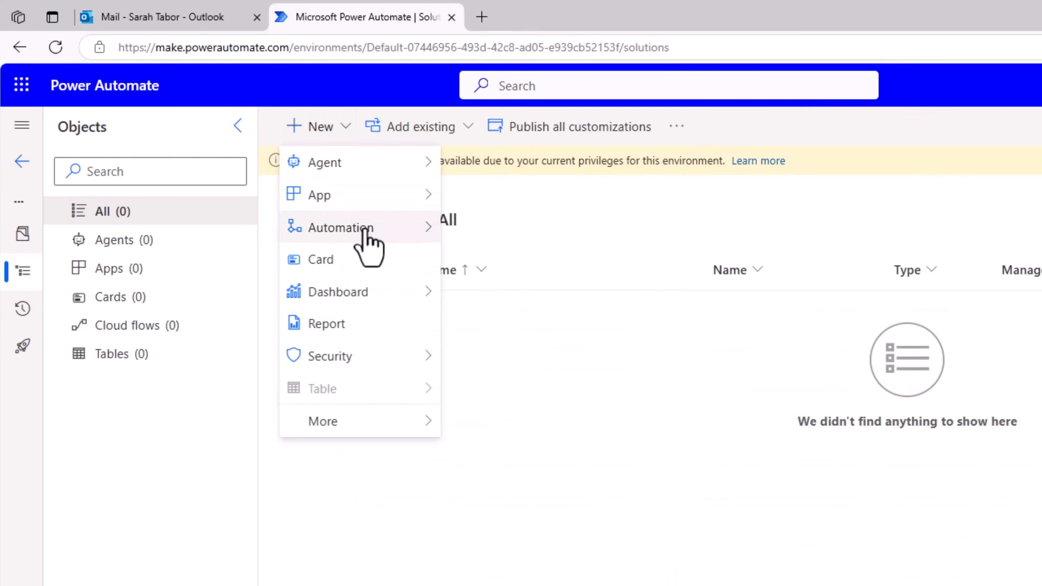
{"action": "mouse_move", "coordinate": [365, 234]}
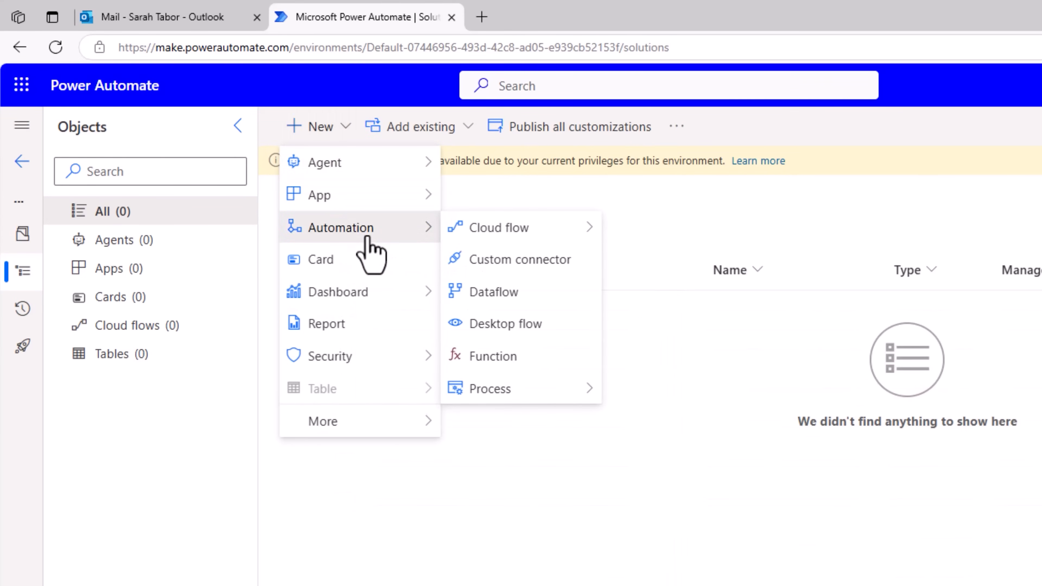
{"action": "mouse_move", "coordinate": [497, 236]}
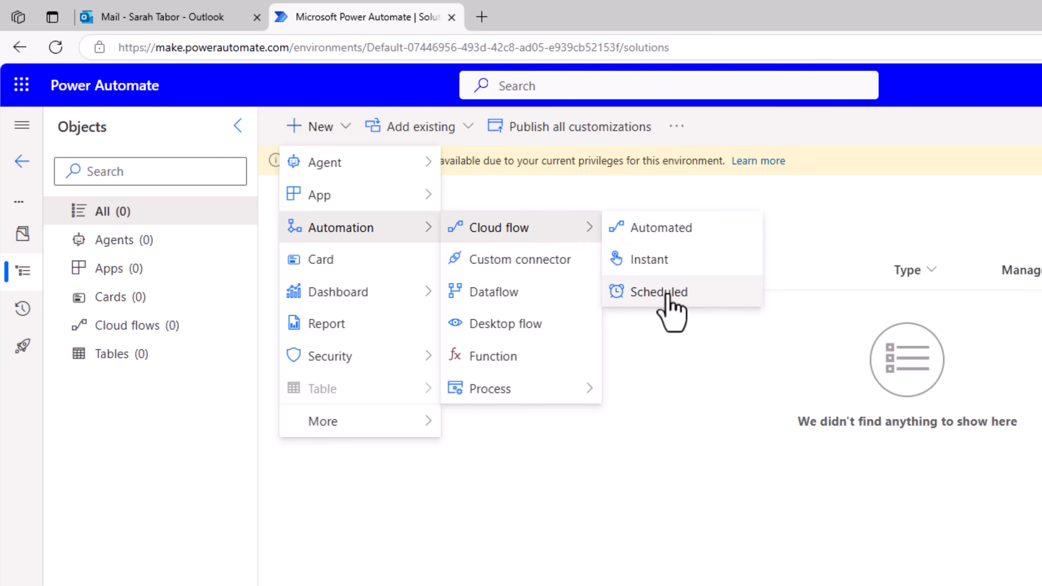
{"action": "left_click", "coordinate": [656, 264]}
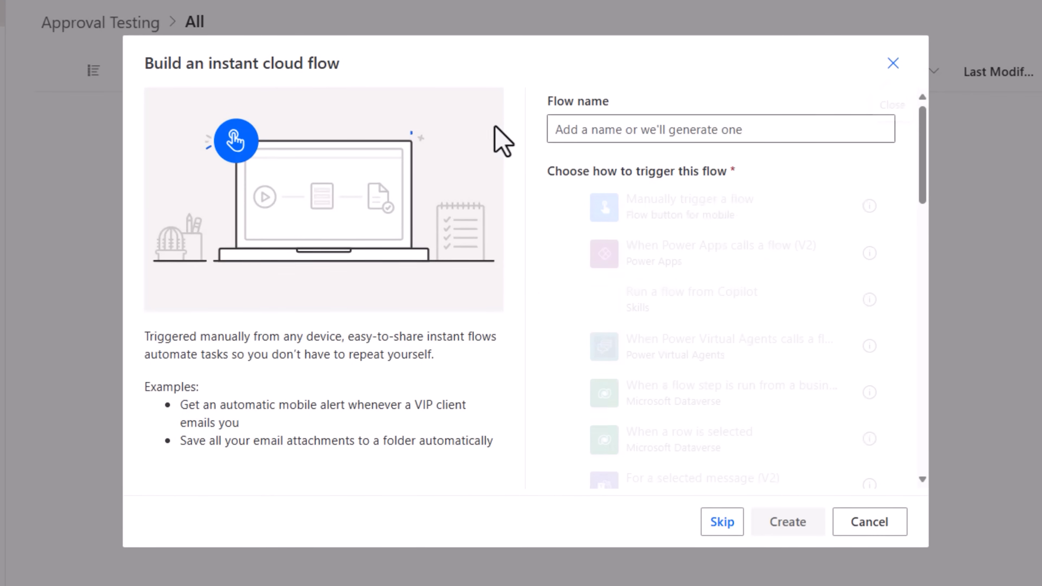
{"action": "left_click", "coordinate": [611, 197]}
{"action": "left_click", "coordinate": [804, 524]}
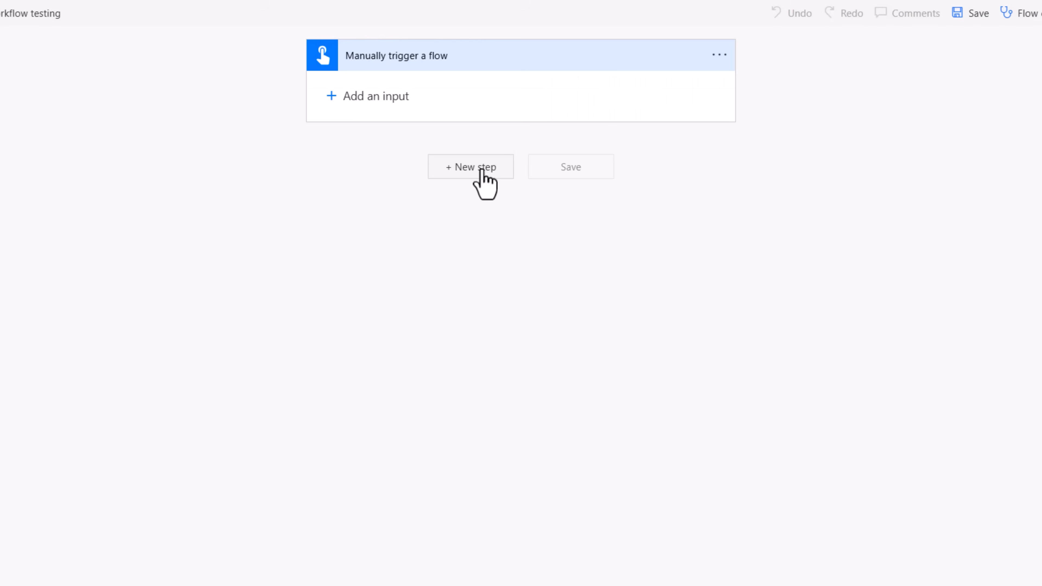
Step: Add the Approvals connector's Create an approval action after the manual trigger
{"action": "left_click", "coordinate": [484, 172]}
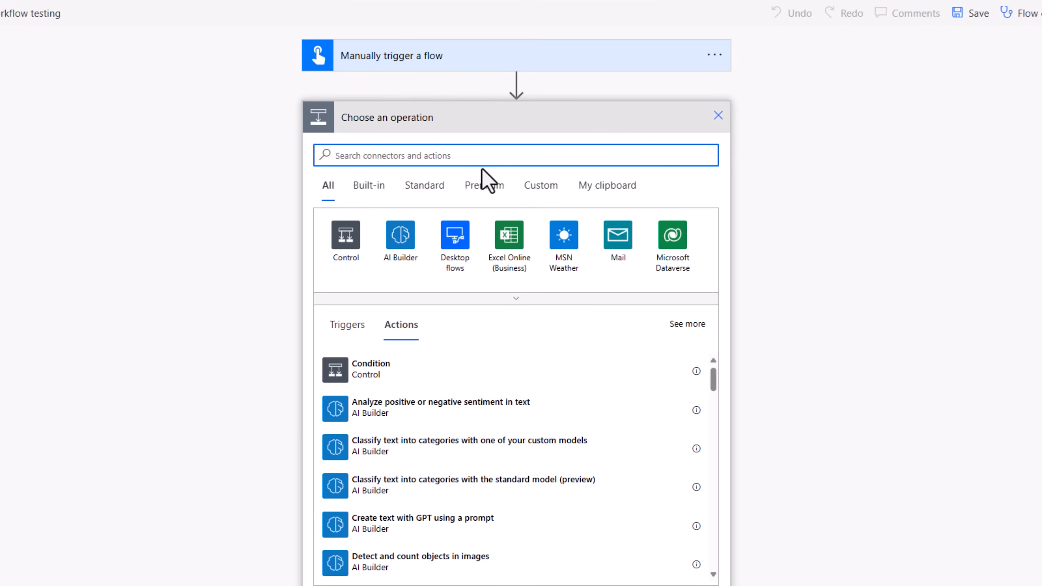
{"action": "type", "text": "approvals"}
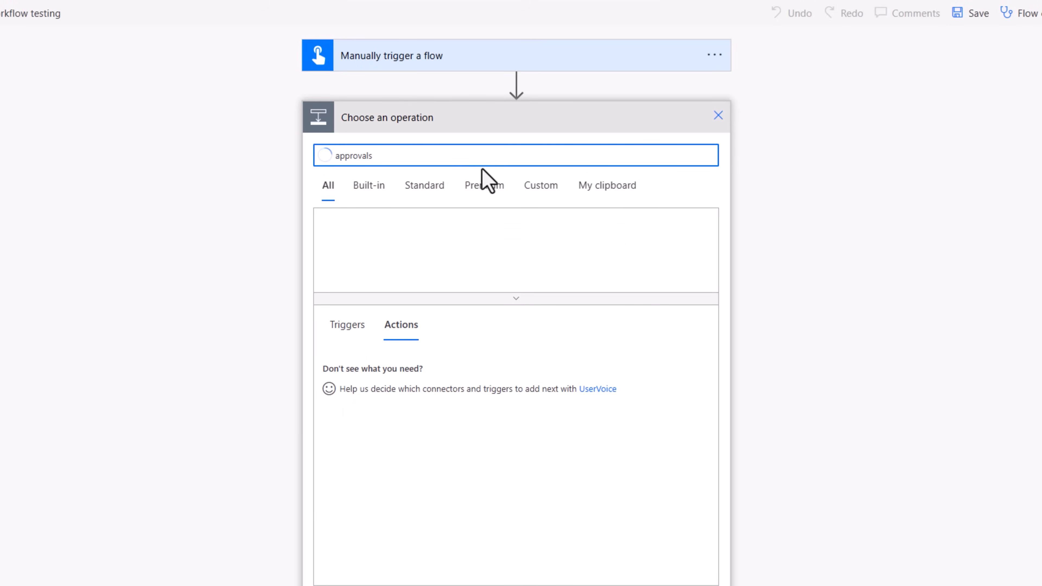
{"action": "left_click", "coordinate": [360, 249]}
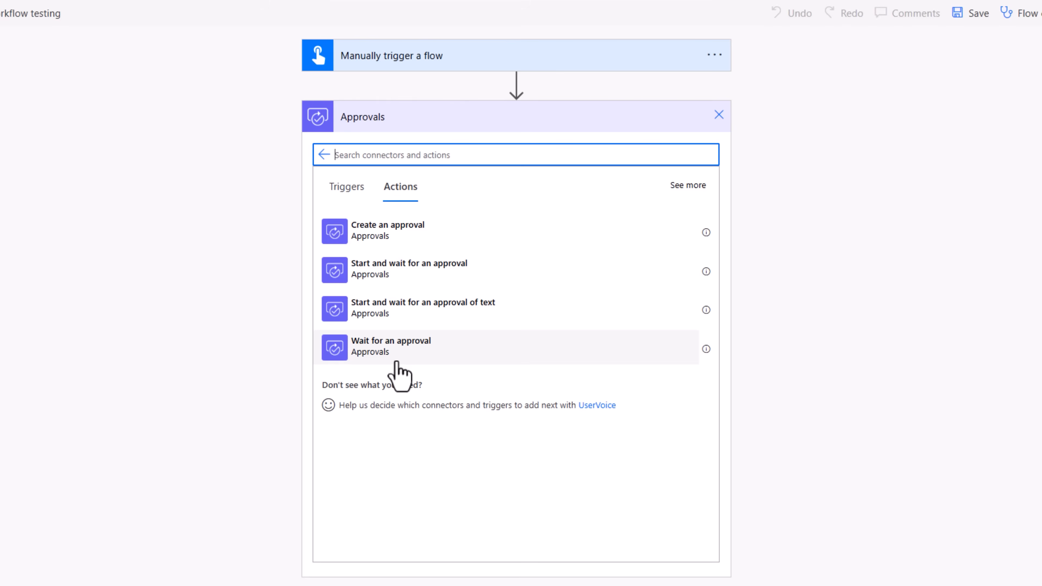
{"action": "left_click", "coordinate": [386, 243]}
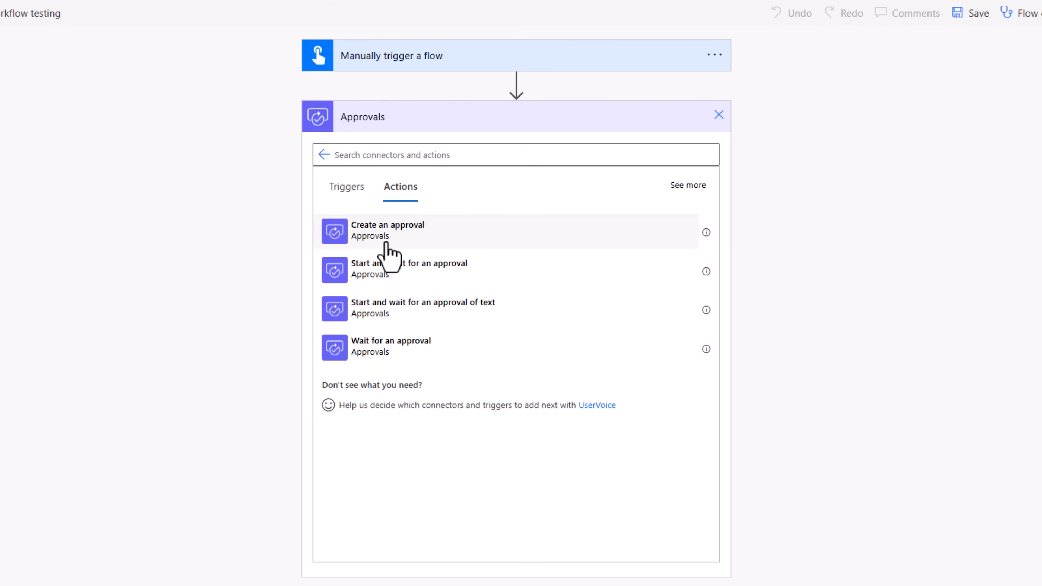
Step: Configure the approval as Approve/Reject - Everyone must approve, titled Approval Task NEW, and assign it to the two approvers
{"action": "left_click", "coordinate": [493, 153]}
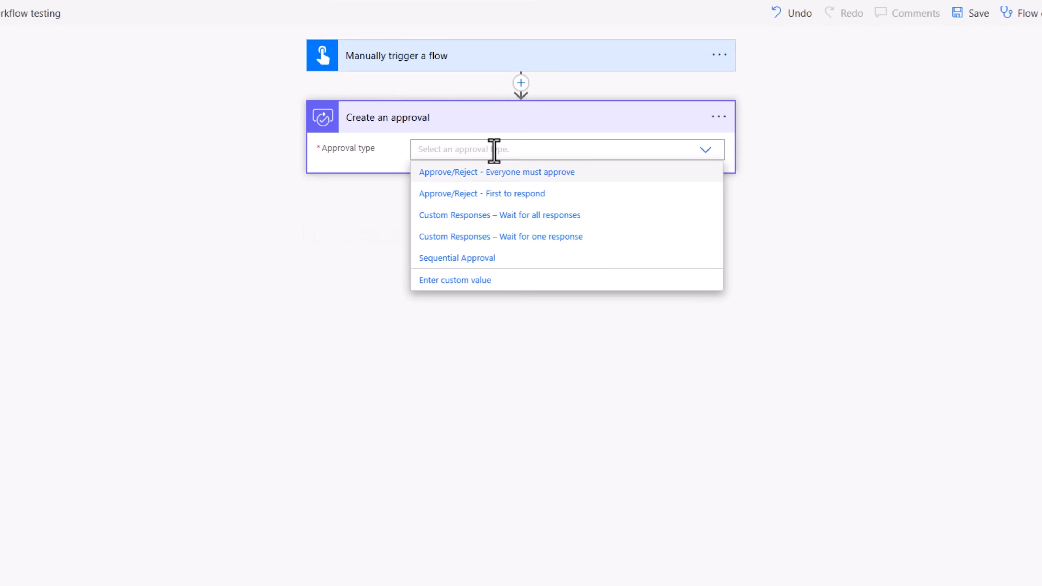
{"action": "left_click", "coordinate": [498, 179]}
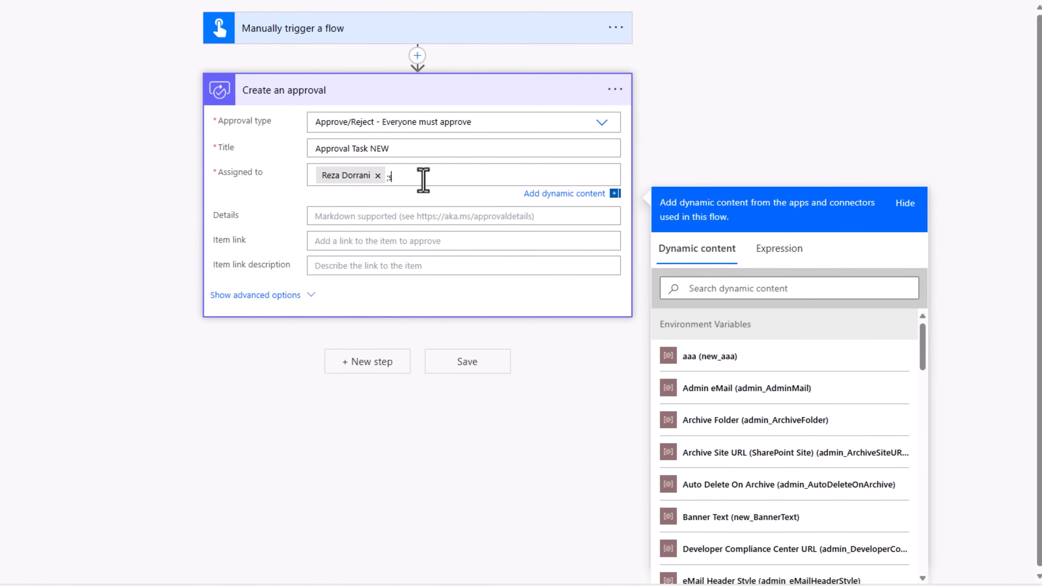
{"action": "type", "text": "sarah"}
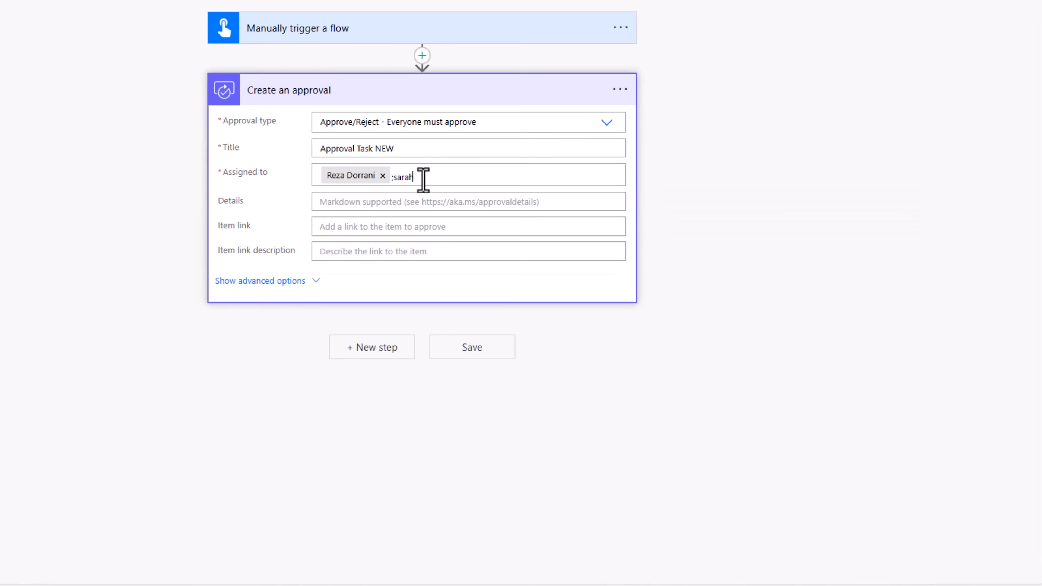
{"action": "left_click", "coordinate": [409, 203]}
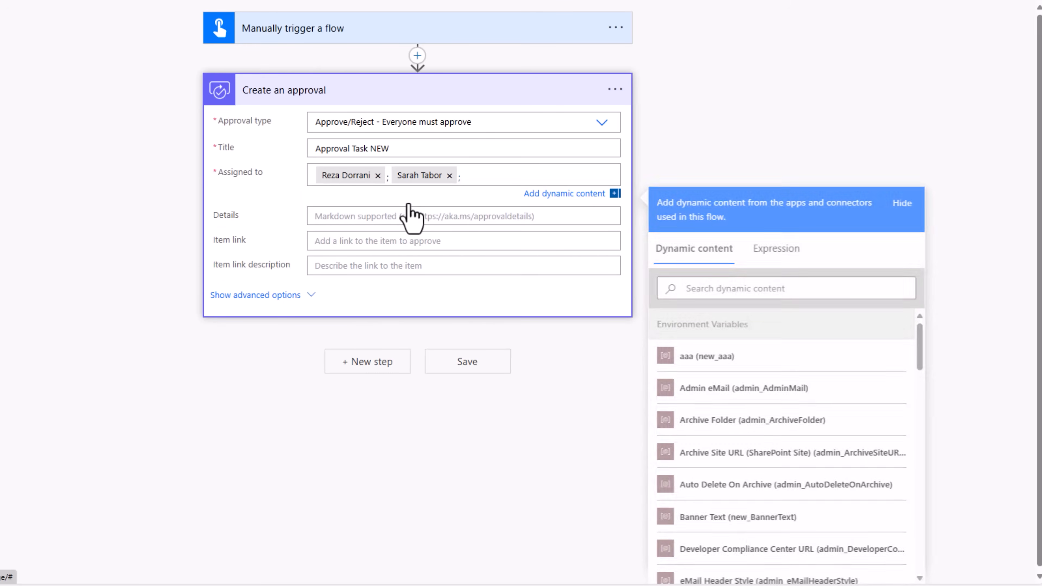
Step: Add the Approvals action Wait for an approval after Create an approval, using that approval's Approval ID
{"action": "left_click", "coordinate": [369, 370]}
{"action": "type", "text": "wait"}
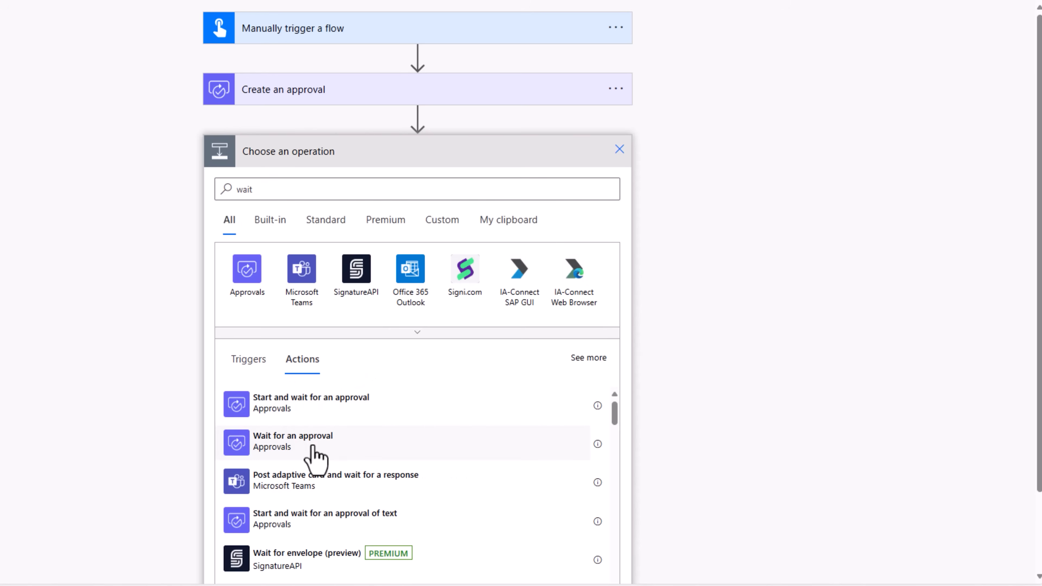
{"action": "left_click", "coordinate": [311, 449]}
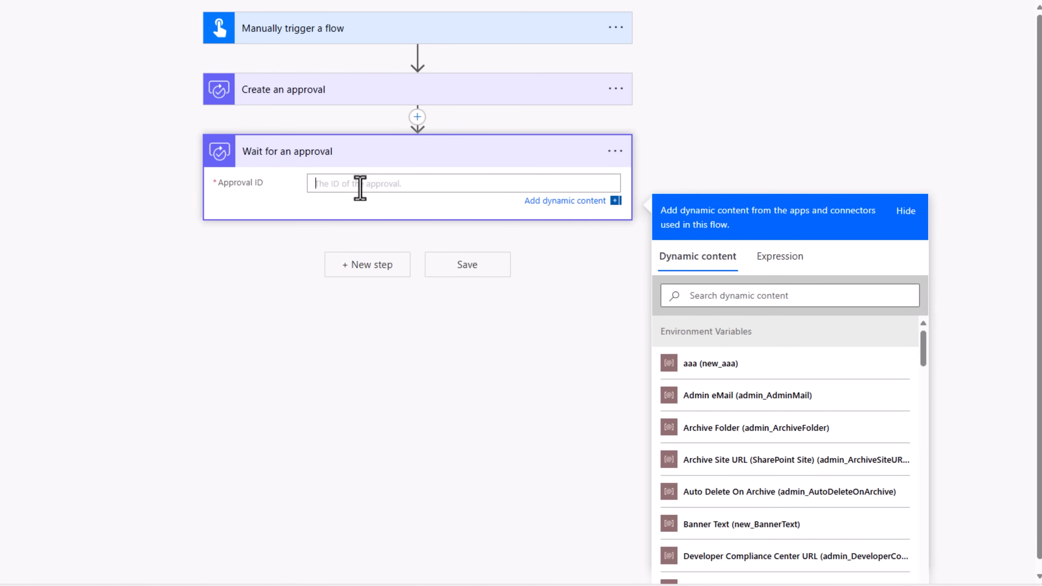
{"action": "left_click", "coordinate": [734, 301]}
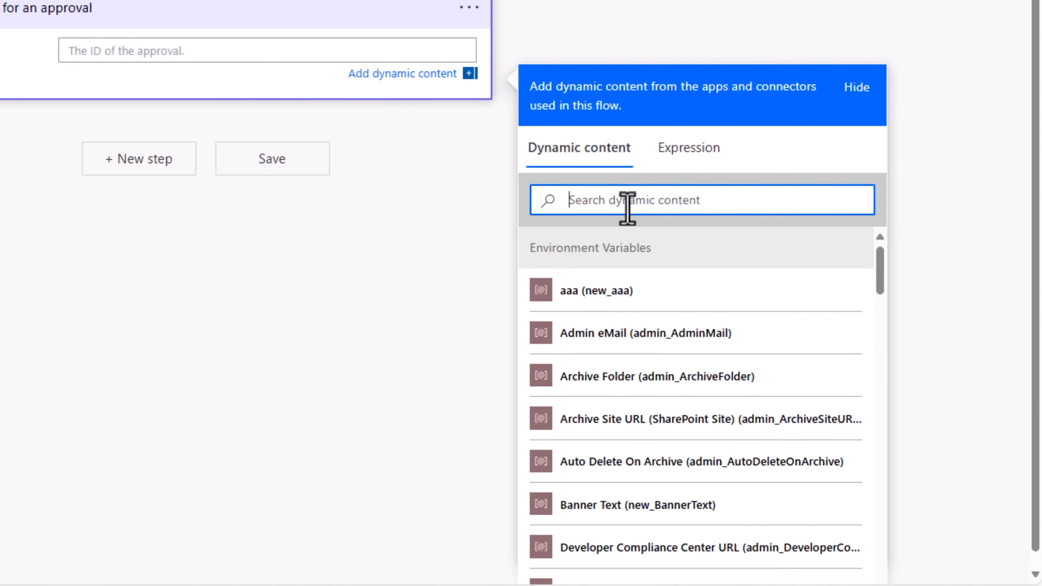
{"action": "type", "text": "approval"}
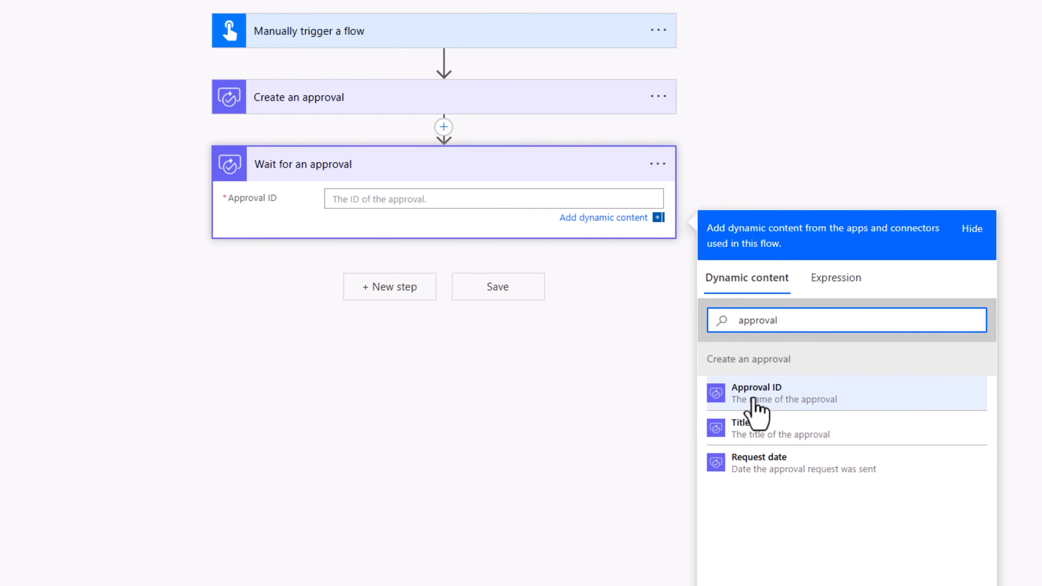
{"action": "left_click", "coordinate": [754, 394]}
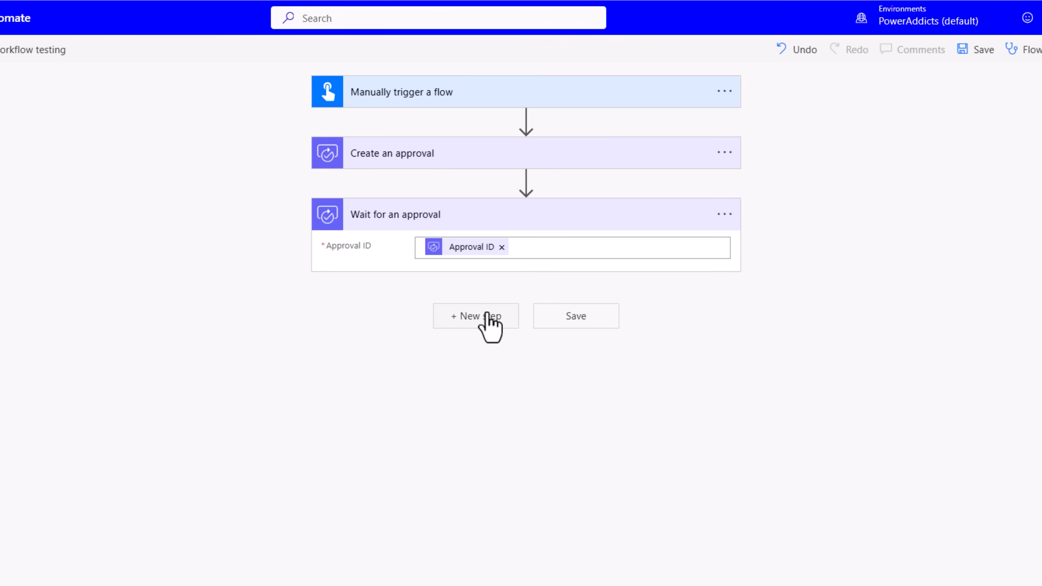
Step: Add a parallel branch after Create an approval, containing a Do until loop alongside Wait for an approval
{"action": "left_click", "coordinate": [525, 181]}
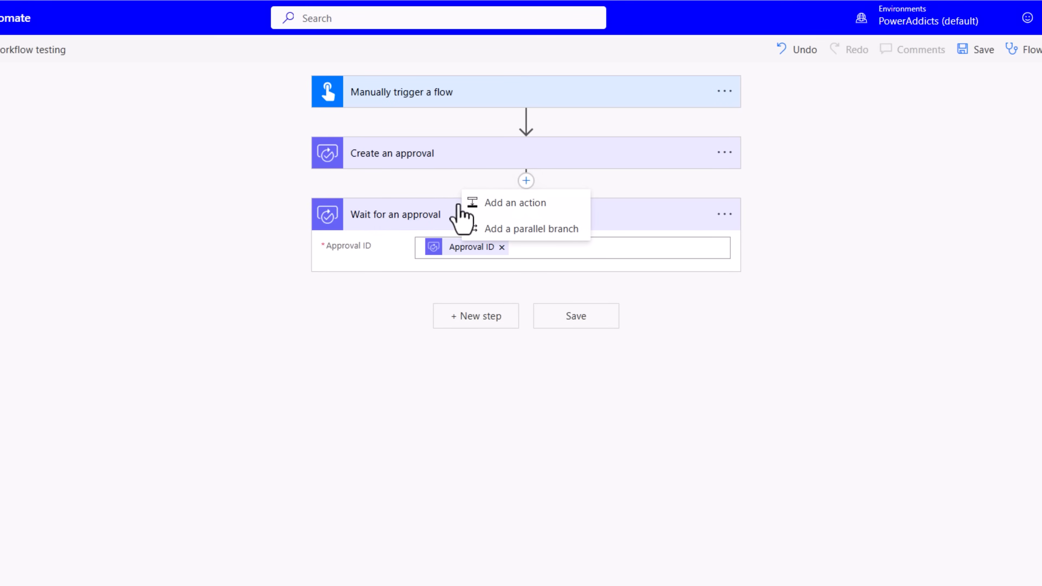
{"action": "left_click", "coordinate": [513, 228]}
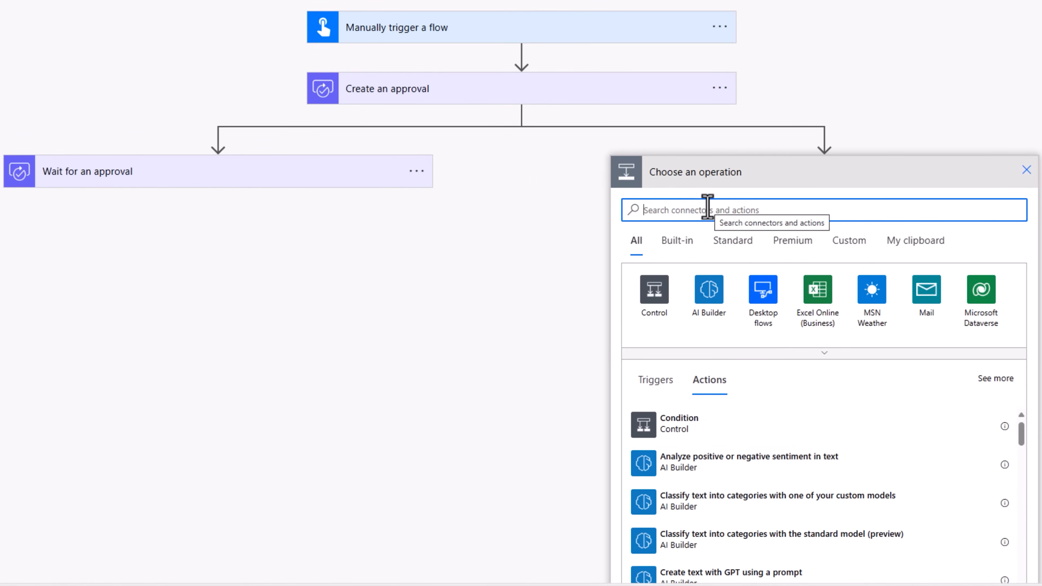
{"action": "type", "text": "do"}
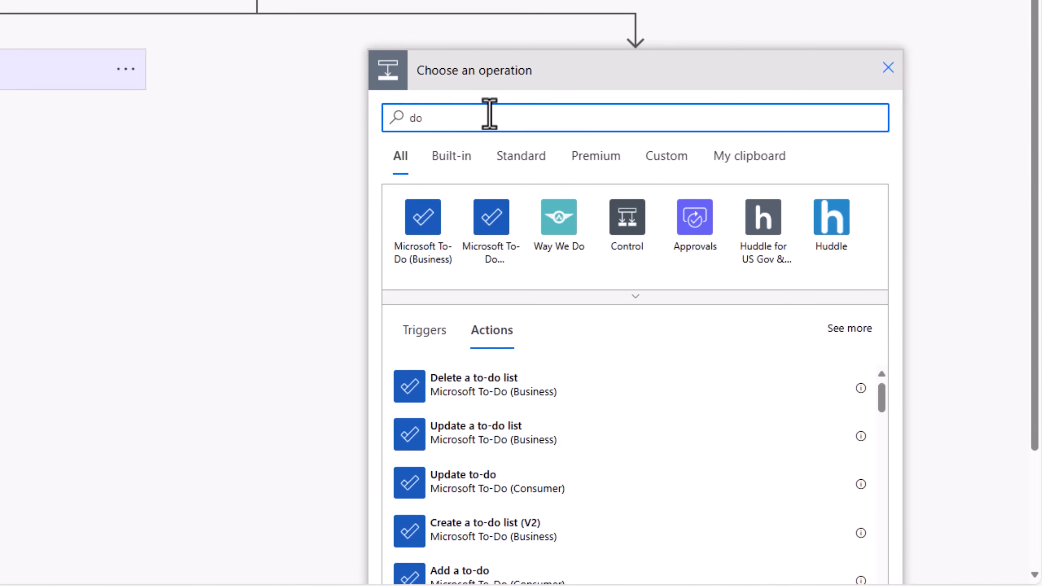
{"action": "type", "text": " until"}
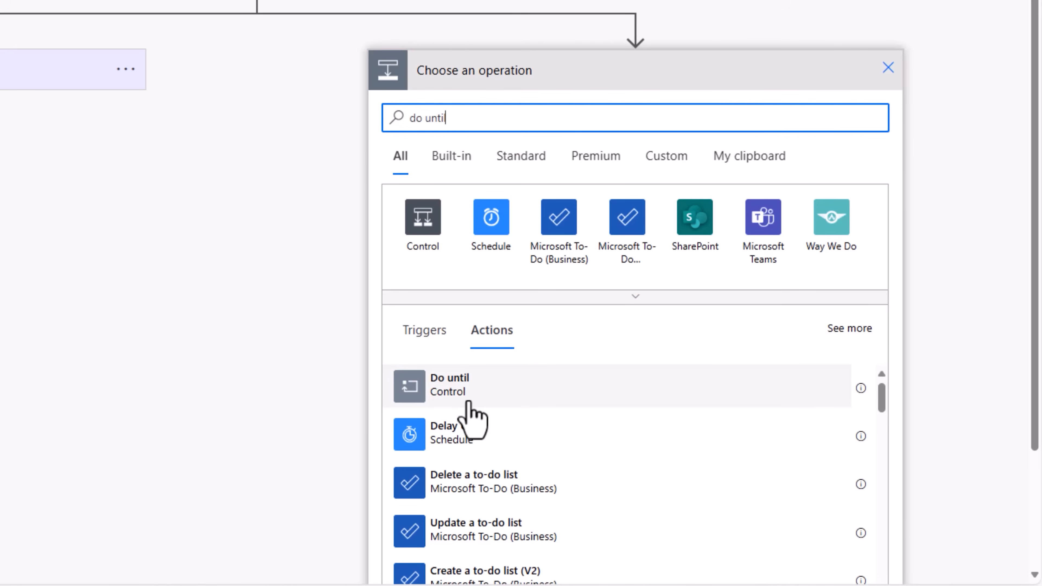
{"action": "left_click", "coordinate": [467, 402]}
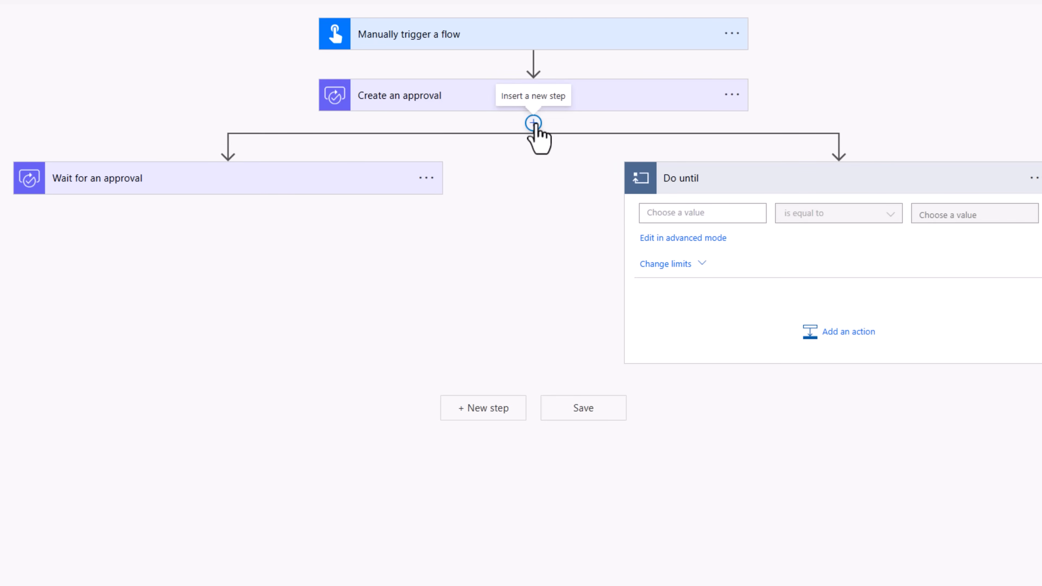
Step: Insert an Initialize variable action between Create an approval and the two branches, naming the Boolean variable varApprovalCompleted
{"action": "left_click", "coordinate": [533, 123]}
{"action": "left_click", "coordinate": [522, 152]}
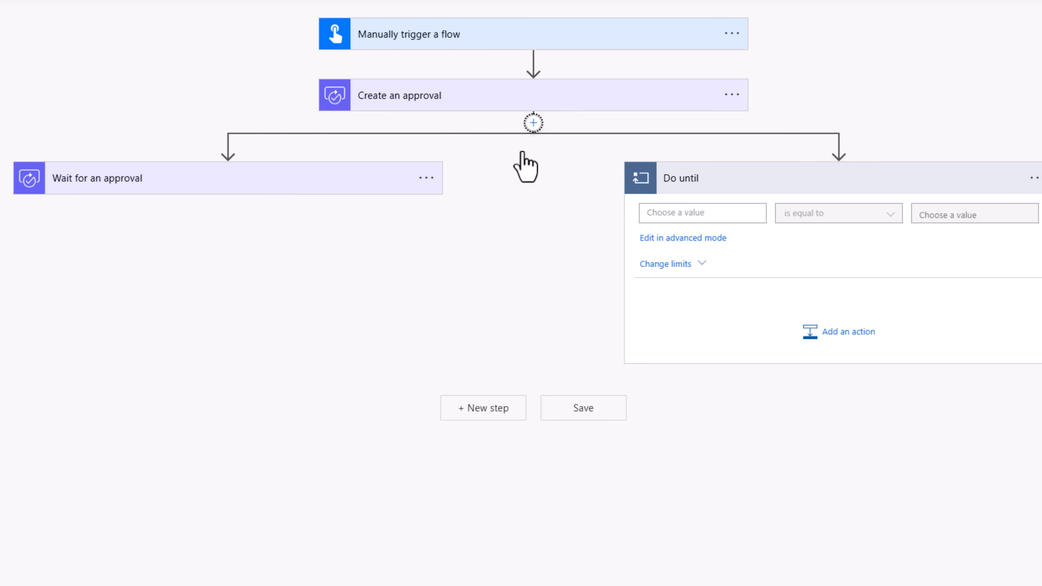
{"action": "type", "text": "initial"}
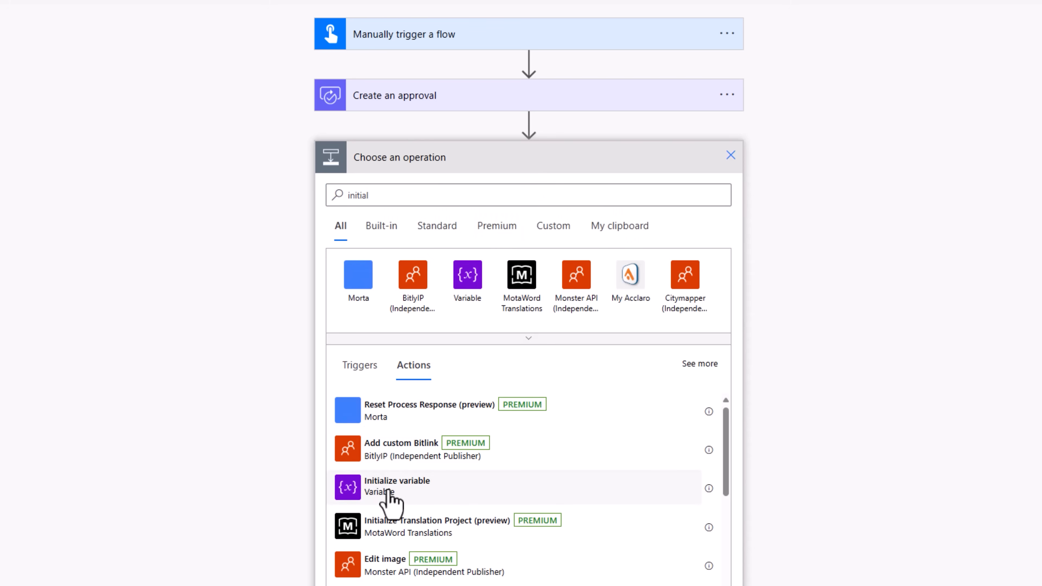
{"action": "left_click", "coordinate": [389, 493]}
{"action": "left_click", "coordinate": [467, 189]}
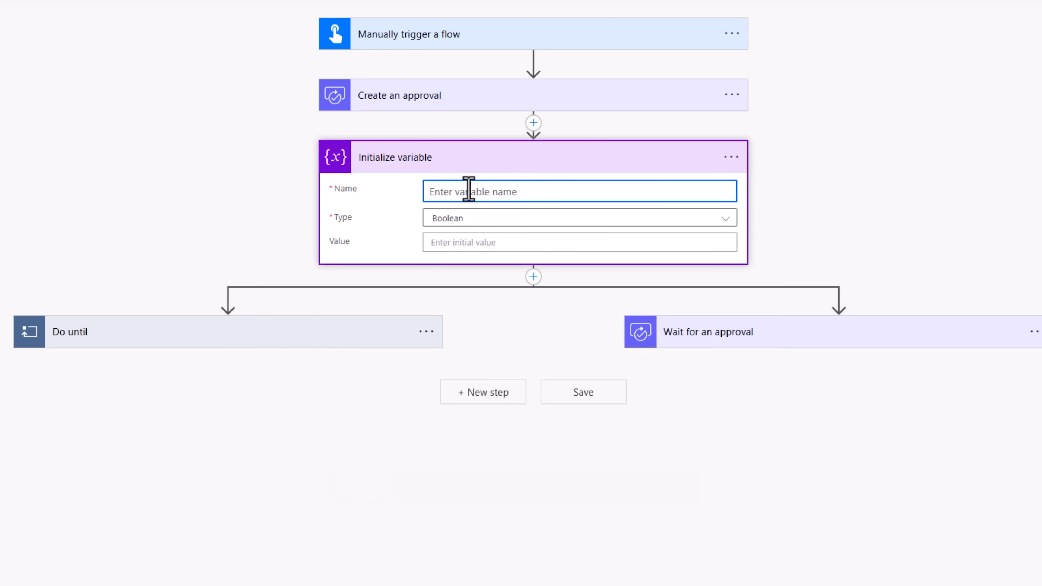
{"action": "type", "text": "varApprovalCompleted"}
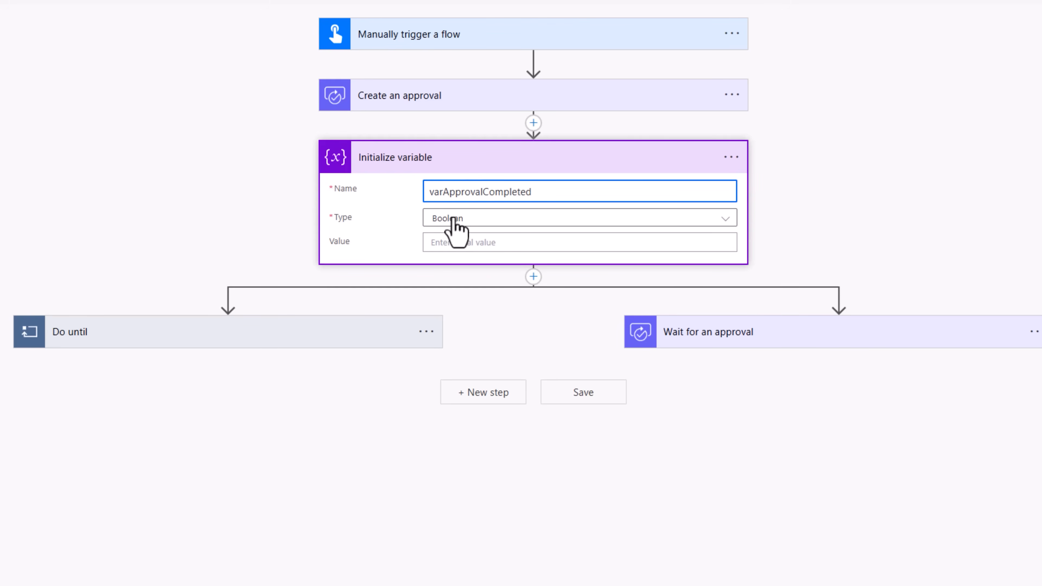
Step: Set the initial value of varApprovalCompleted to the expression false
{"action": "left_click", "coordinate": [432, 247]}
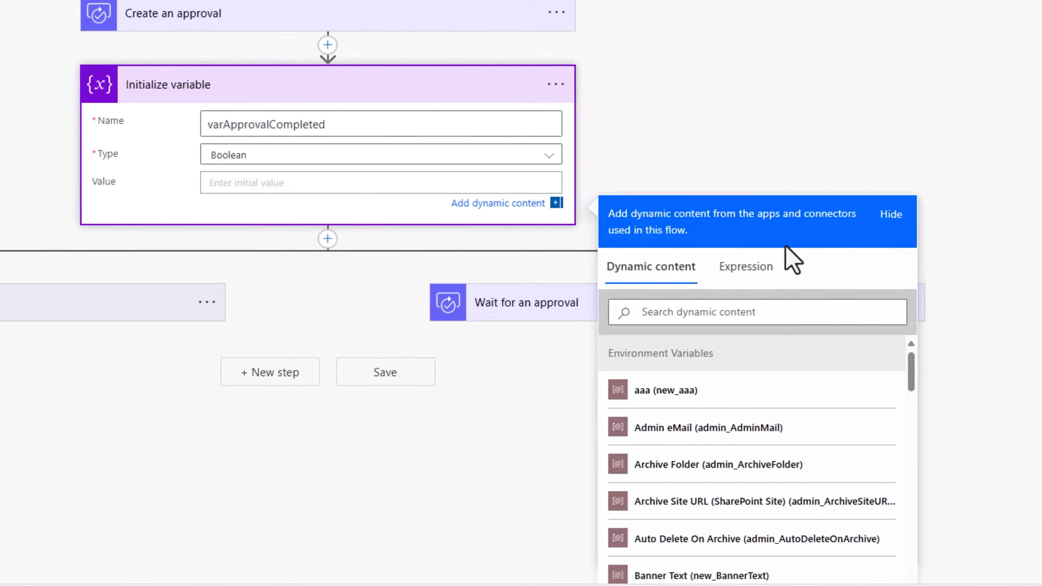
{"action": "left_click", "coordinate": [759, 267]}
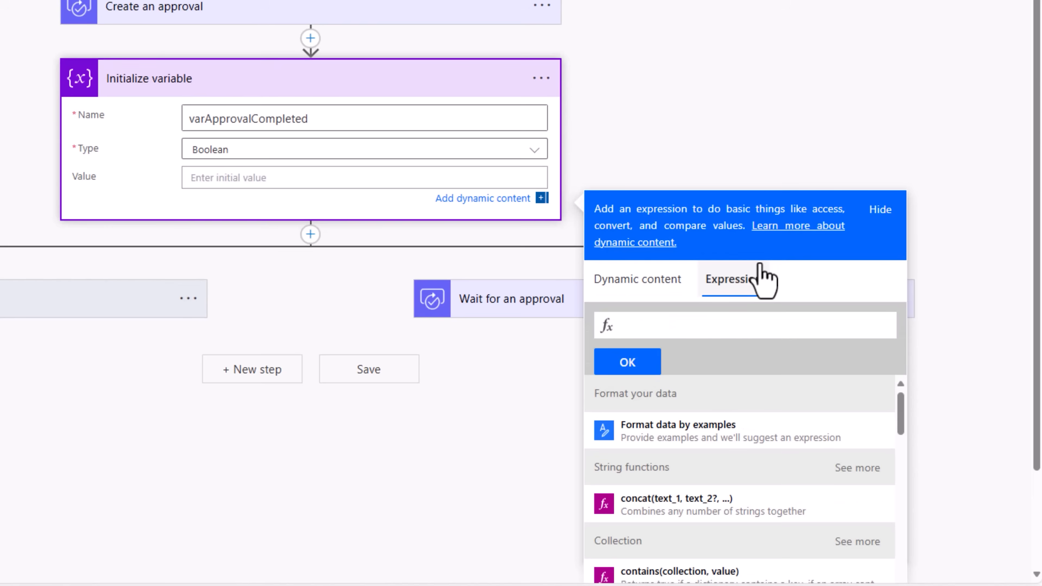
{"action": "type", "text": "false"}
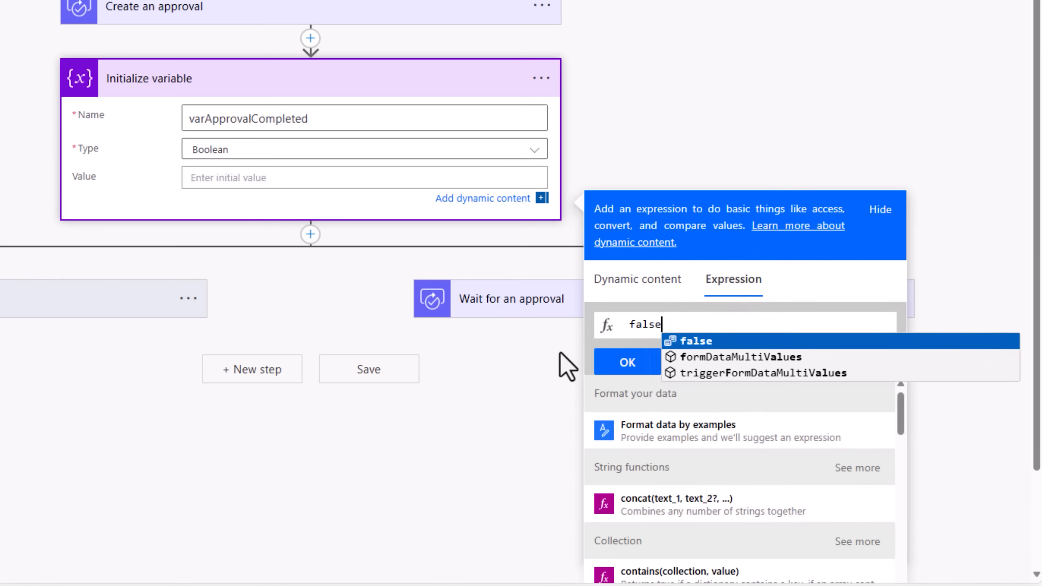
{"action": "left_click", "coordinate": [697, 348]}
{"action": "left_click", "coordinate": [646, 367]}
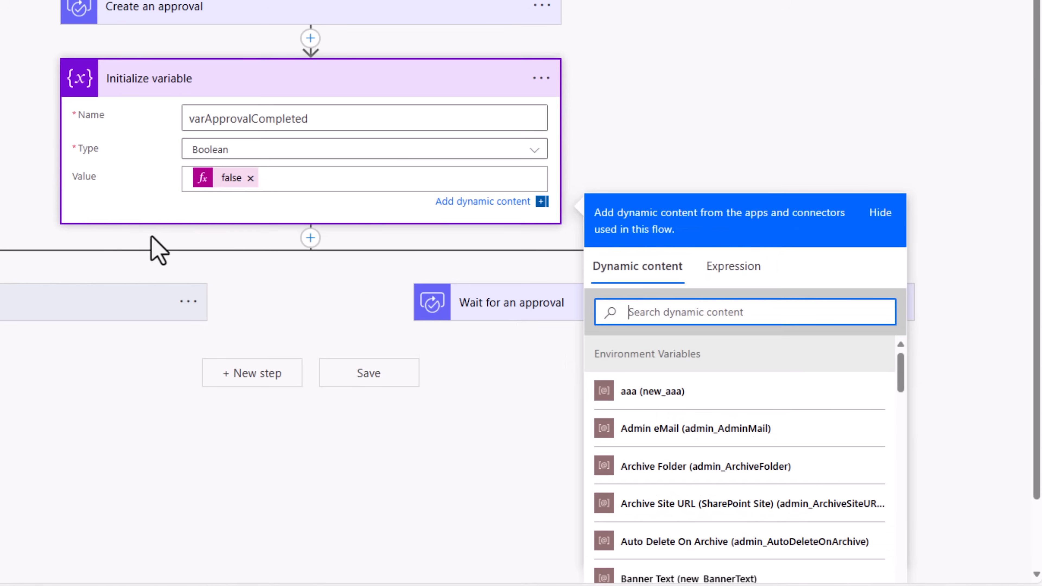
Step: Add a Set variable action after Wait for an approval and select varApprovalCompleted as its variable
{"action": "left_click", "coordinate": [510, 297]}
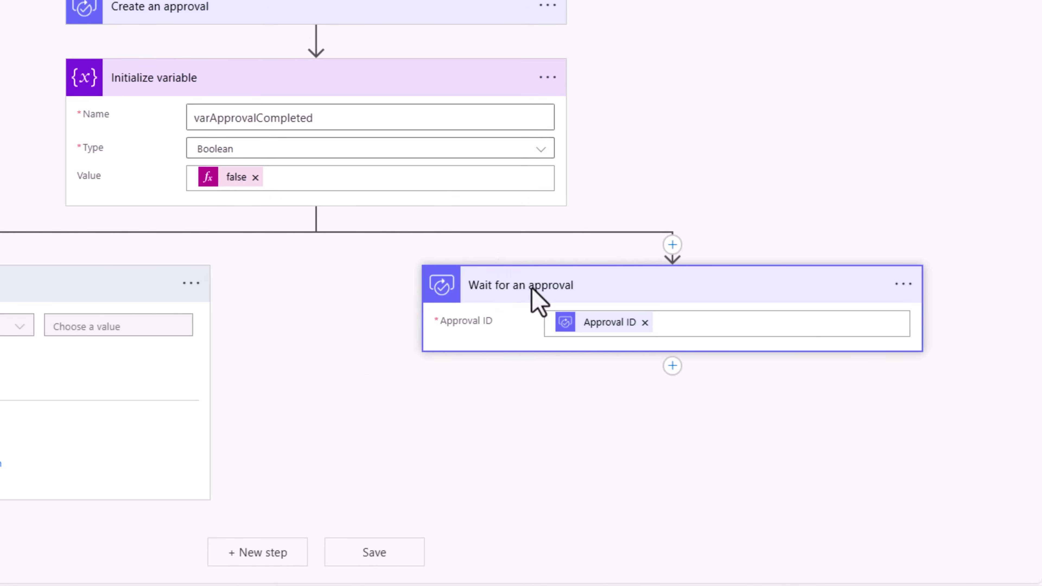
{"action": "left_click", "coordinate": [671, 365]}
{"action": "left_click", "coordinate": [680, 396]}
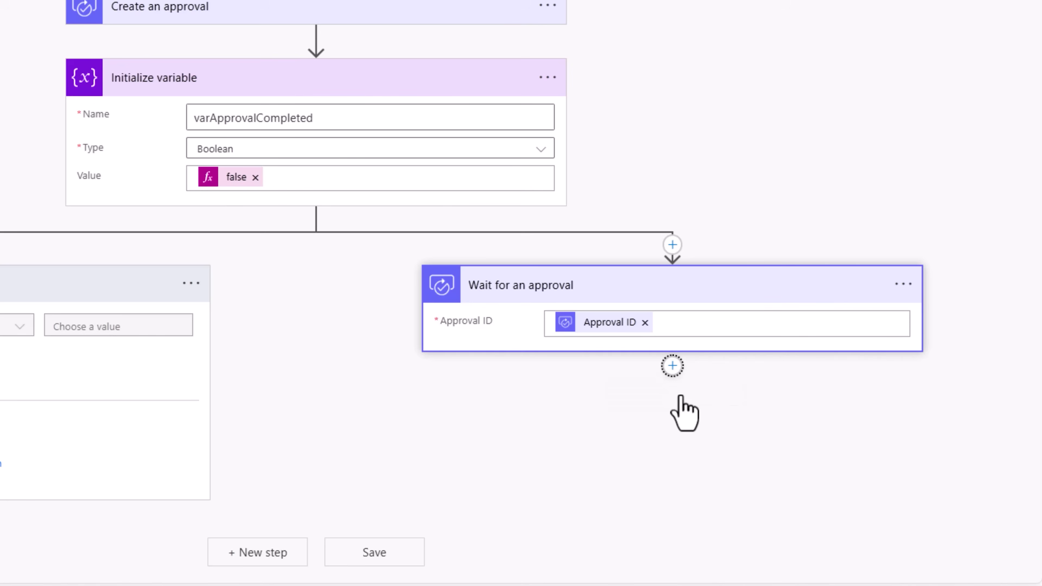
{"action": "type", "text": "et variable"}
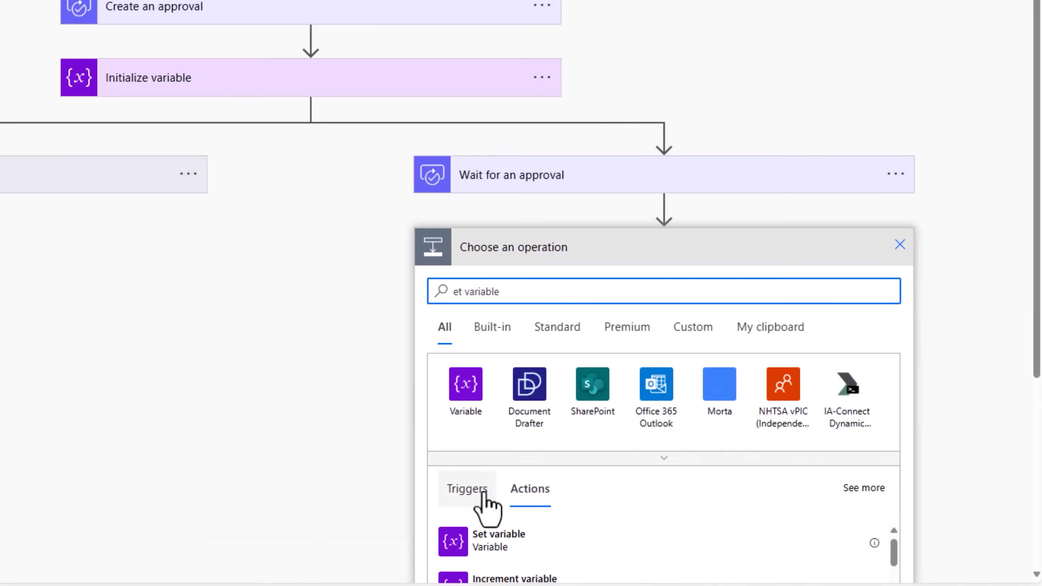
{"action": "scroll", "coordinate": [498, 426], "scroll_direction": "down", "scroll_amount": 4}
{"action": "left_click", "coordinate": [487, 390]}
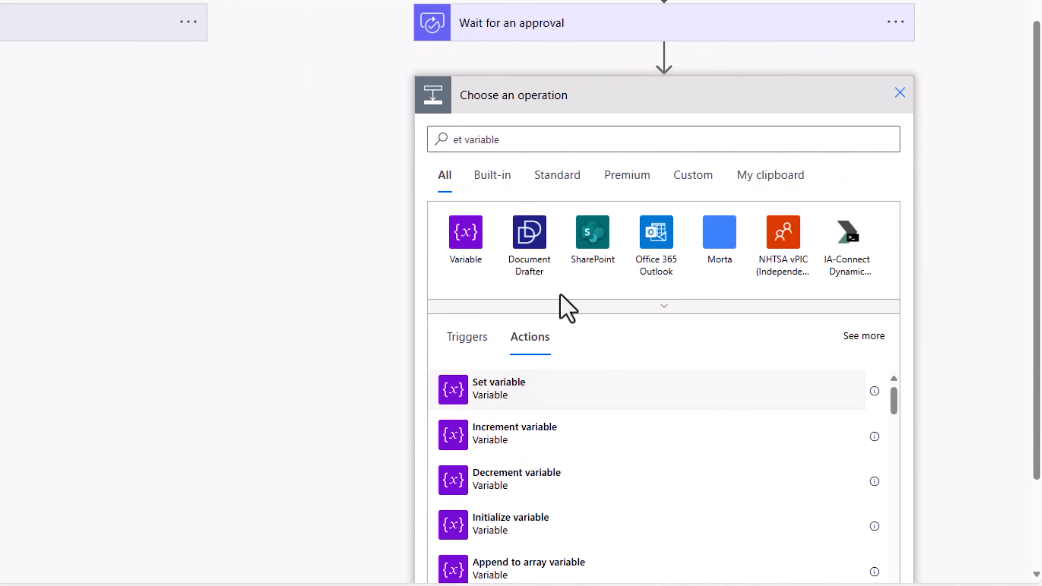
{"action": "left_click", "coordinate": [574, 285]}
{"action": "left_click", "coordinate": [588, 340]}
Step: Set the Set variable action's value to the expression true
{"action": "left_click", "coordinate": [582, 318]}
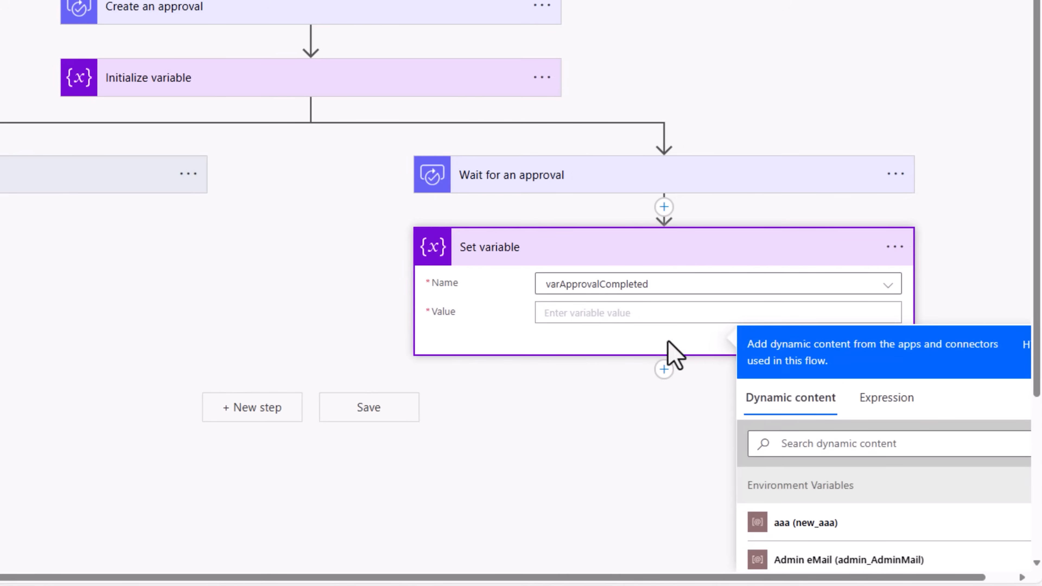
{"action": "left_click", "coordinate": [886, 415]}
{"action": "type", "text": "true"}
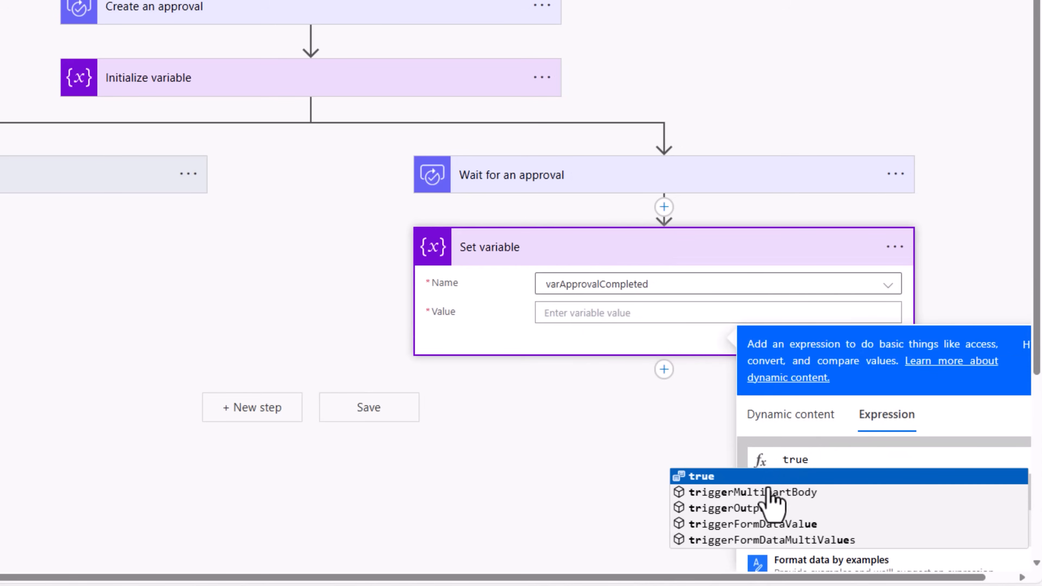
{"action": "key", "text": "Return"}
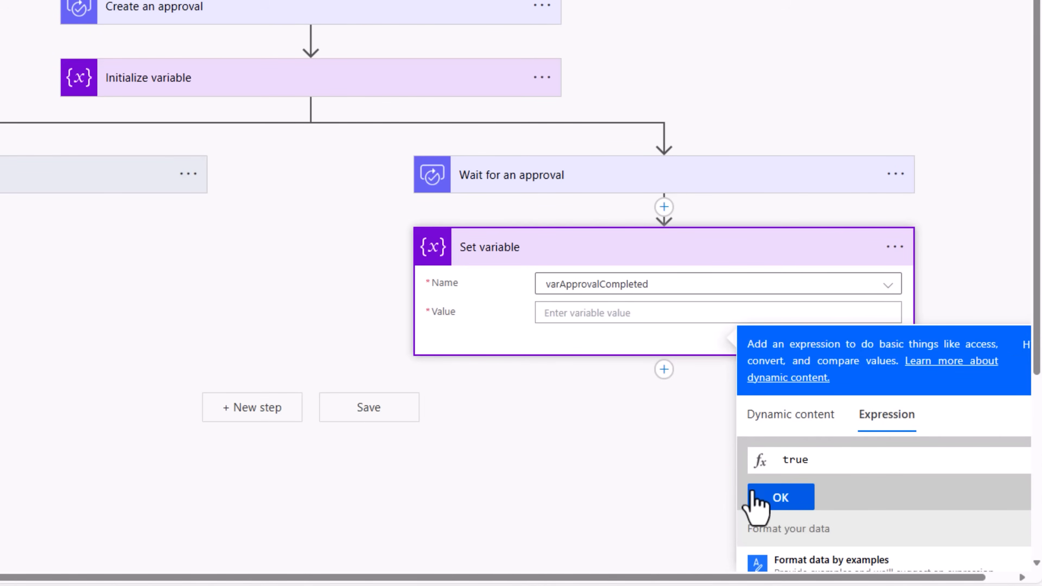
{"action": "left_click", "coordinate": [775, 495]}
{"action": "left_click", "coordinate": [670, 388]}
Step: Use the varApprovalCompleted variable as the first value of the Do until condition
{"action": "left_click", "coordinate": [235, 190]}
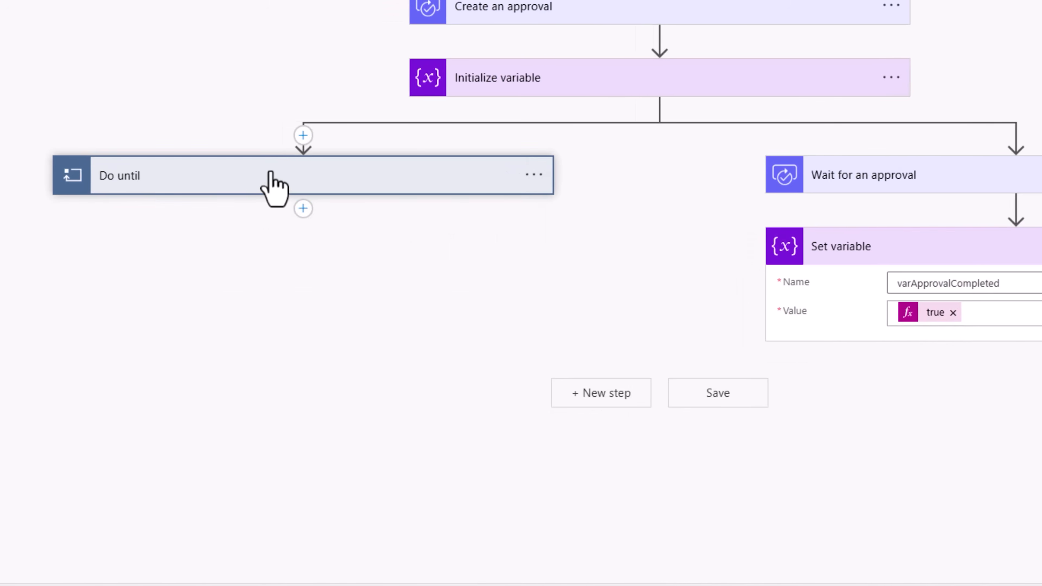
{"action": "left_click", "coordinate": [128, 216]}
{"action": "left_click", "coordinate": [348, 346]}
{"action": "type", "text": "varapp"}
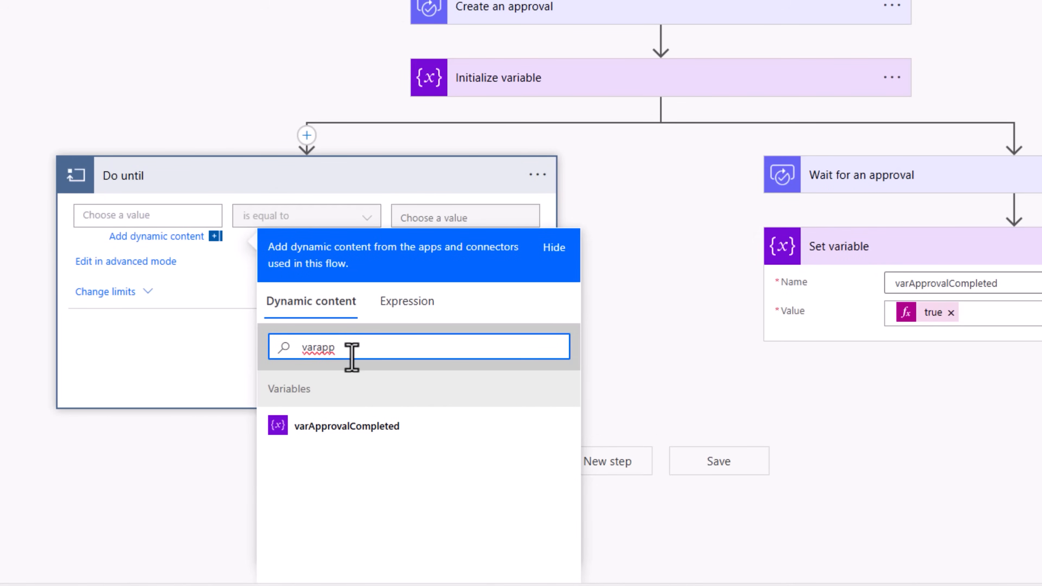
{"action": "left_click", "coordinate": [347, 432]}
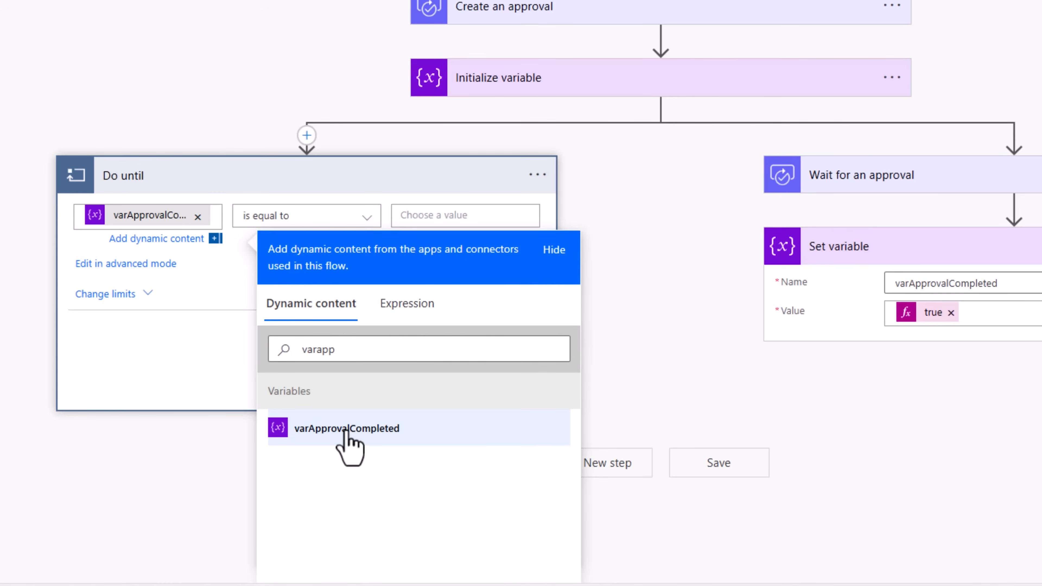
Step: Complete the Do until condition as is equal to, compared with the expression true
{"action": "left_click", "coordinate": [436, 215]}
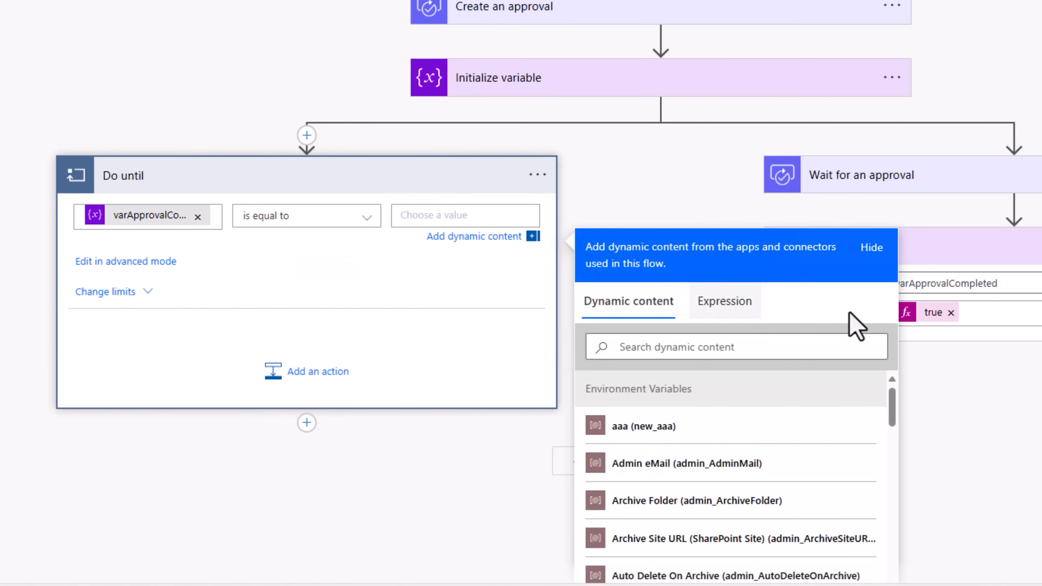
{"action": "left_click", "coordinate": [725, 312]}
{"action": "type", "text": "tr"}
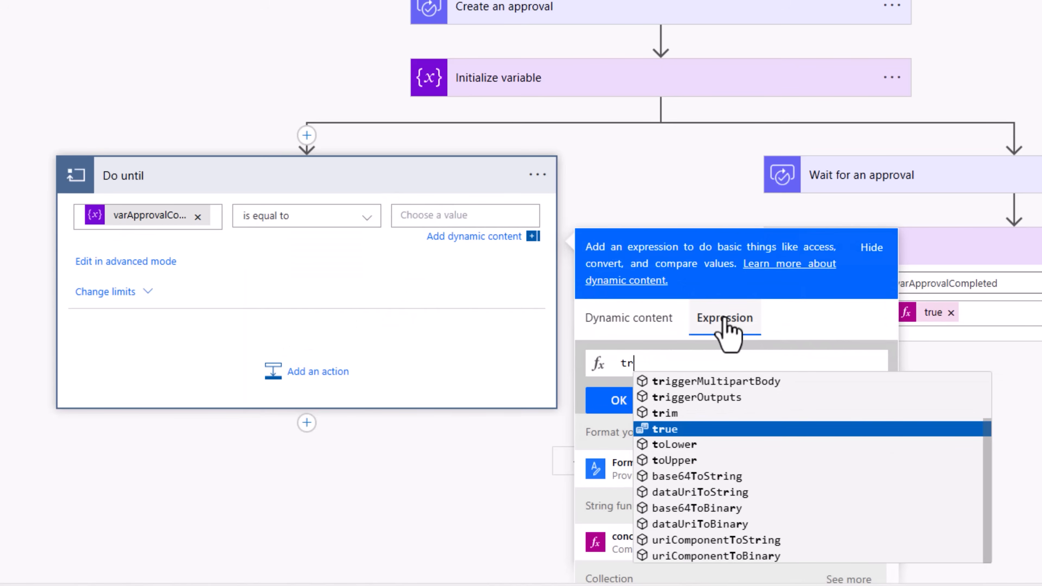
{"action": "type", "text": "ue"}
{"action": "scroll", "coordinate": [725, 331], "scroll_direction": "down", "scroll_amount": 4}
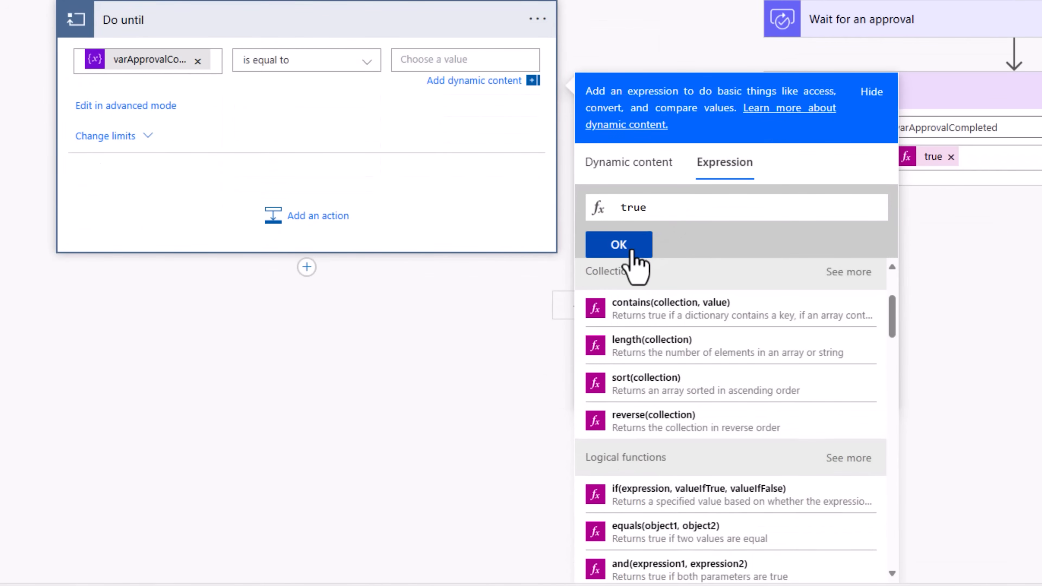
{"action": "left_click", "coordinate": [619, 245]}
{"action": "scroll", "coordinate": [255, 210], "scroll_direction": "up", "scroll_amount": 4}
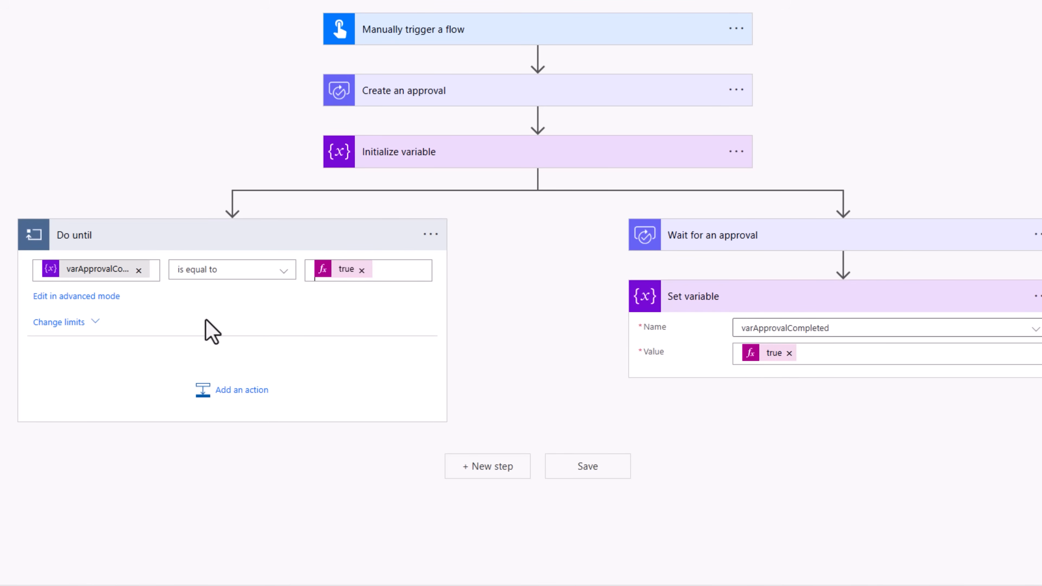
Step: Show the Do until loop's limits and clear its timeout value
{"action": "left_click", "coordinate": [95, 322]}
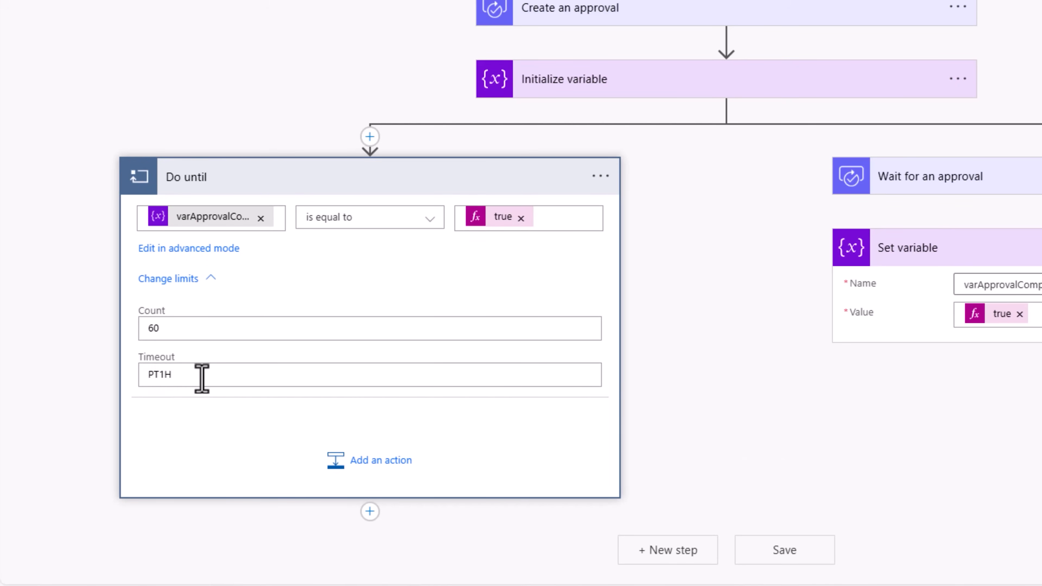
{"action": "left_click_drag", "start_coordinate": [202, 377], "coordinate": [125, 380]}
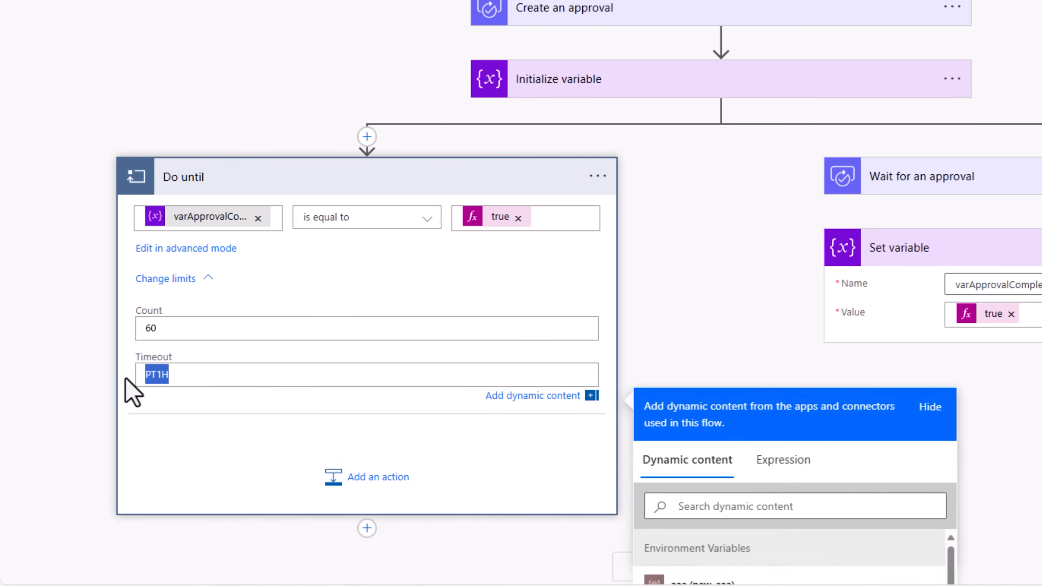
{"action": "key", "text": "BackSpace"}
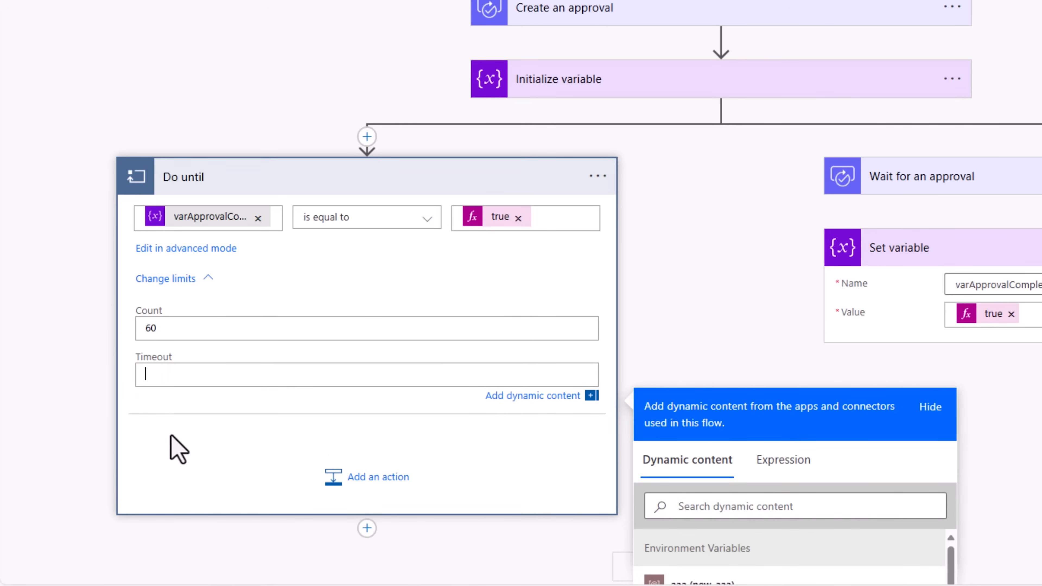
{"action": "left_click", "coordinate": [171, 436]}
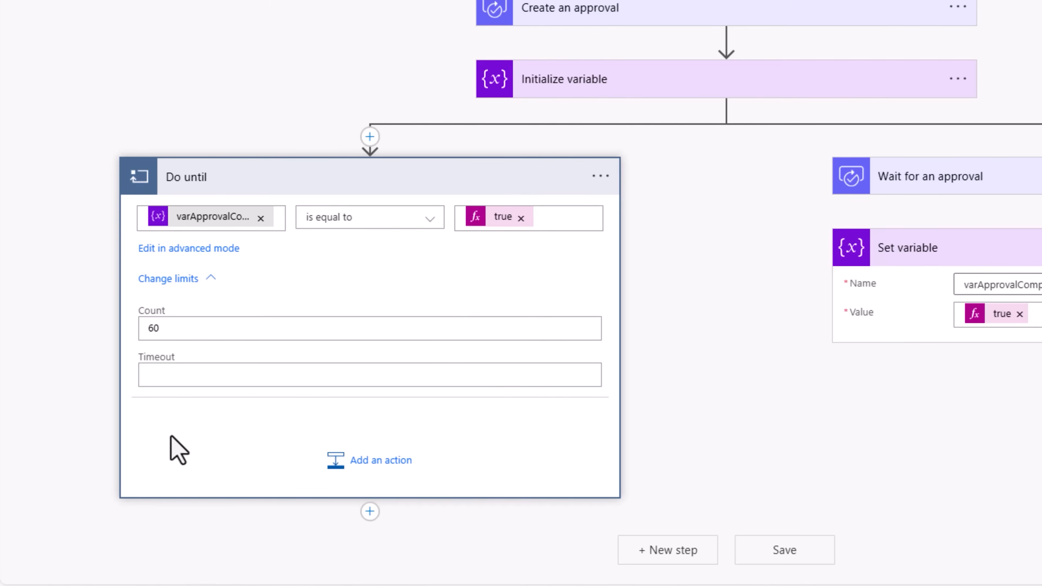
Step: Add a Delay action inside the Do until loop
{"action": "left_click", "coordinate": [366, 462]}
{"action": "scroll", "coordinate": [327, 453], "scroll_direction": "down", "scroll_amount": 5}
{"action": "type", "text": "dela"}
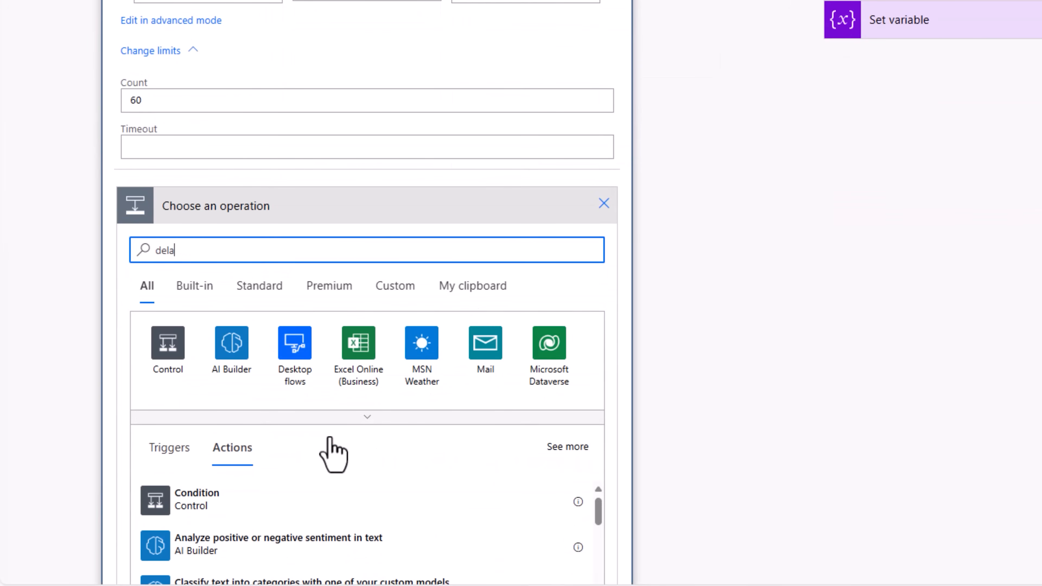
{"action": "type", "text": "y"}
{"action": "left_click", "coordinate": [218, 498]}
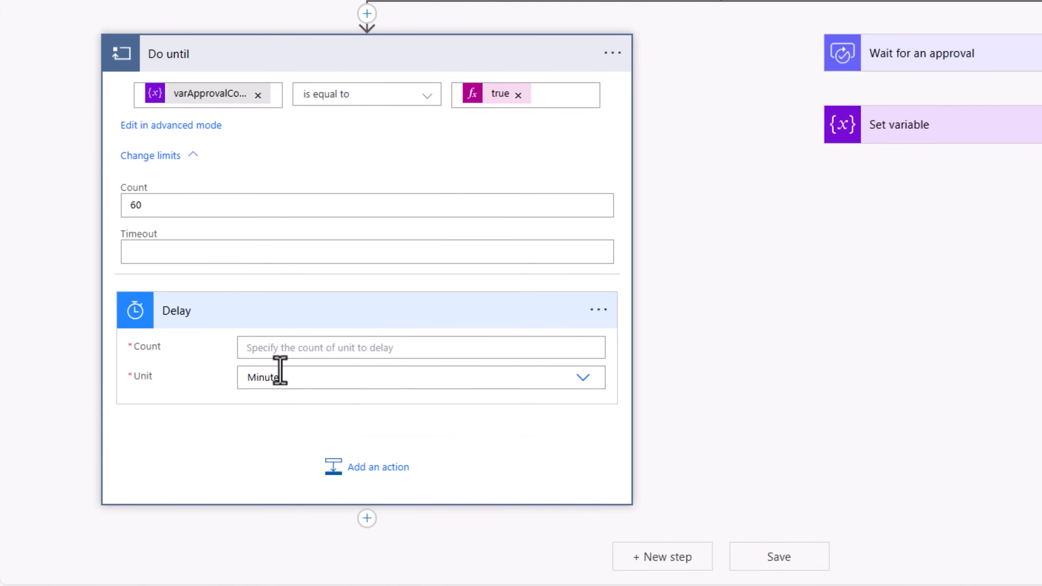
Step: Set the Delay action's count to 1 and its unit to Minute
{"action": "left_click", "coordinate": [271, 349]}
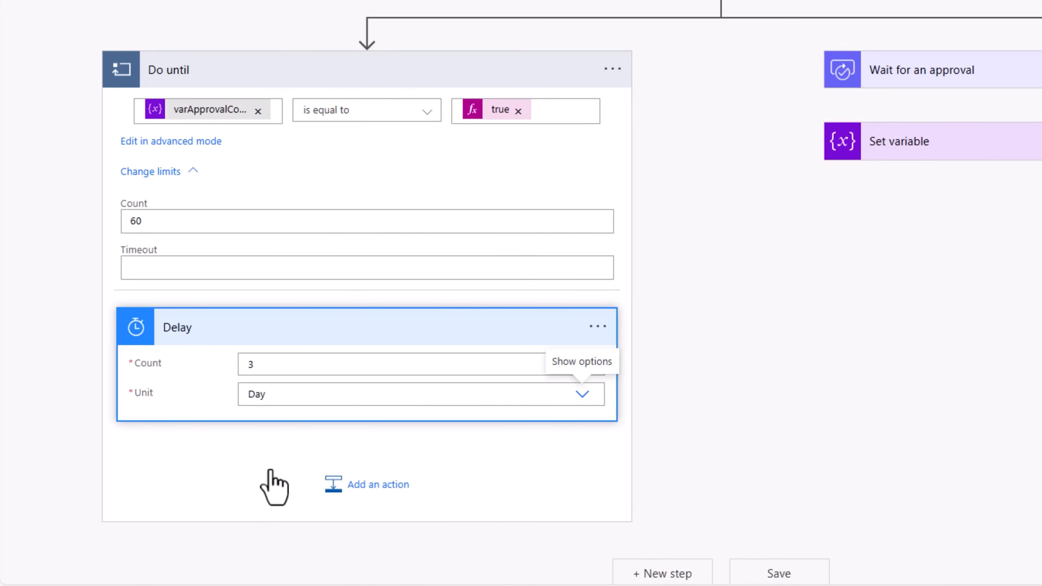
{"action": "double_click", "coordinate": [275, 364]}
{"action": "type", "text": "1"}
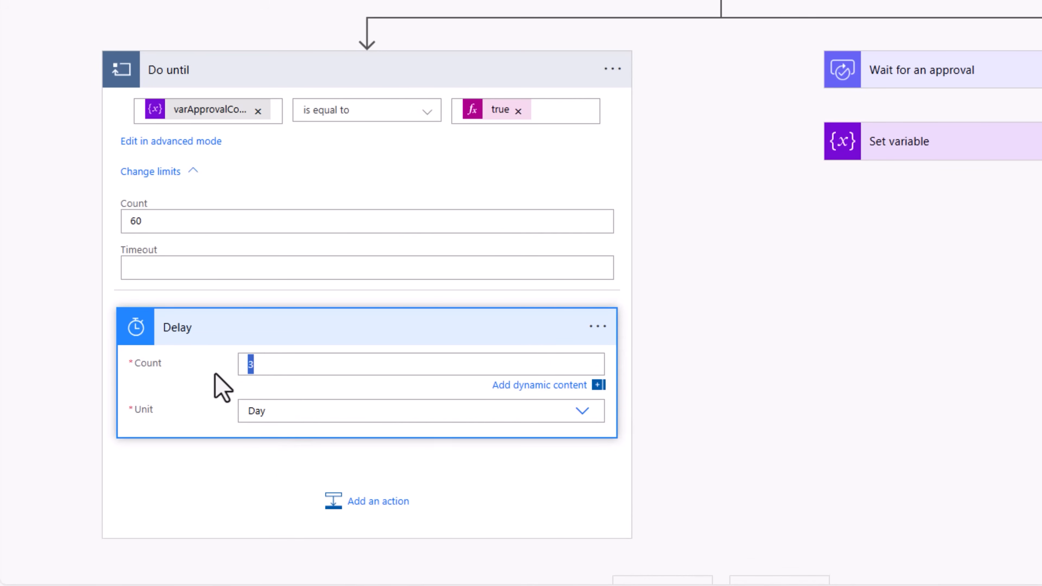
{"action": "left_click", "coordinate": [308, 475]}
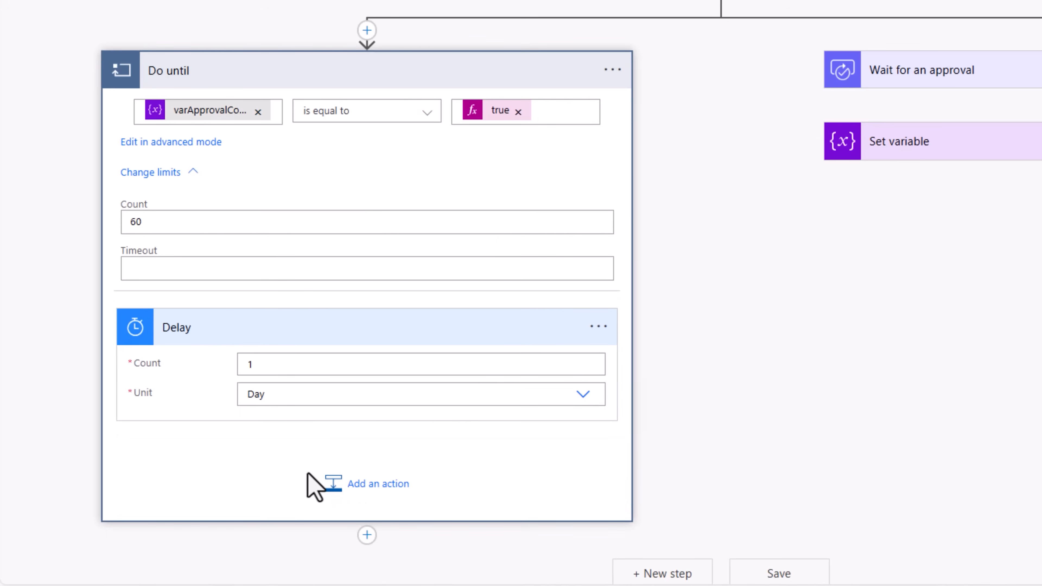
{"action": "left_click", "coordinate": [274, 395]}
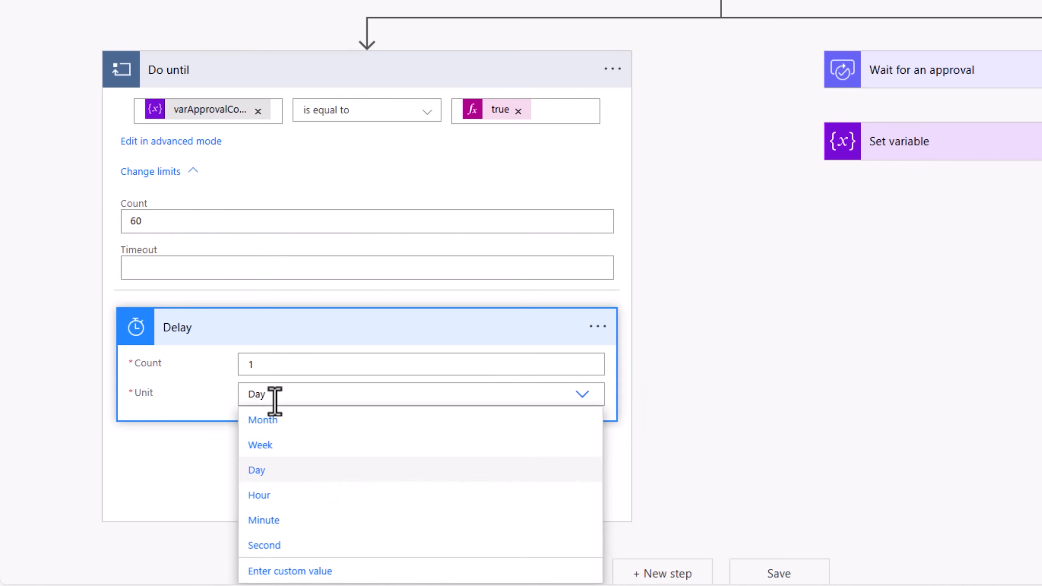
{"action": "left_click", "coordinate": [277, 521]}
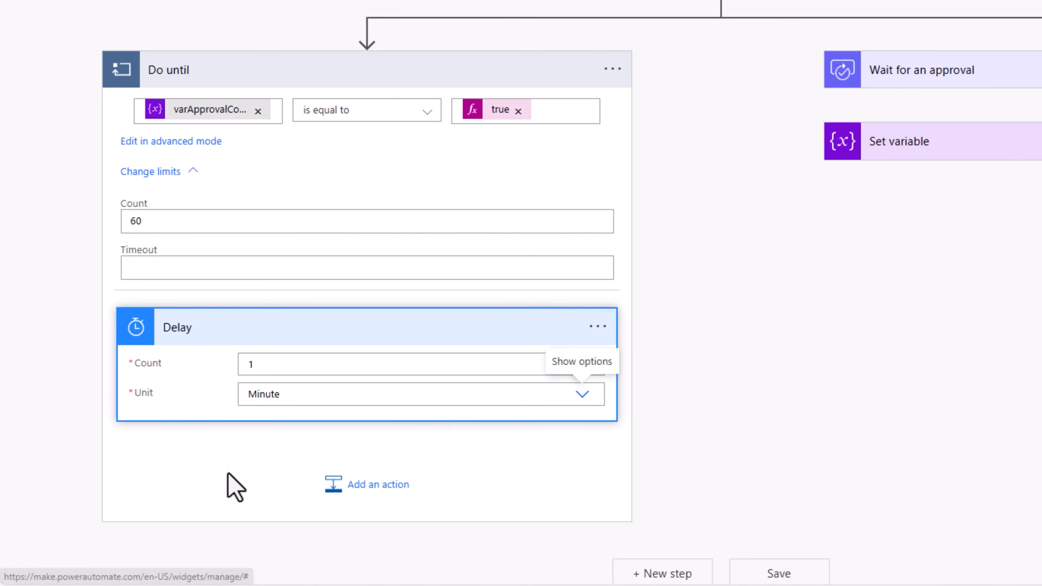
{"action": "left_click", "coordinate": [235, 488]}
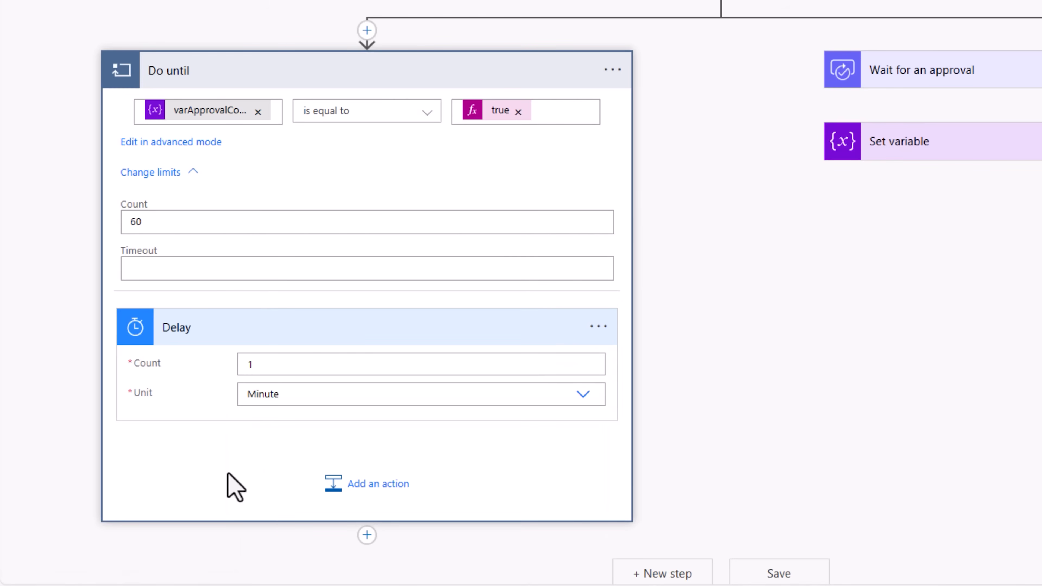
Step: Add a Run a Child Flow action after the Delay and select Get Pending Approvals Information as the child flow
{"action": "scroll", "coordinate": [242, 464], "scroll_direction": "down", "scroll_amount": 1}
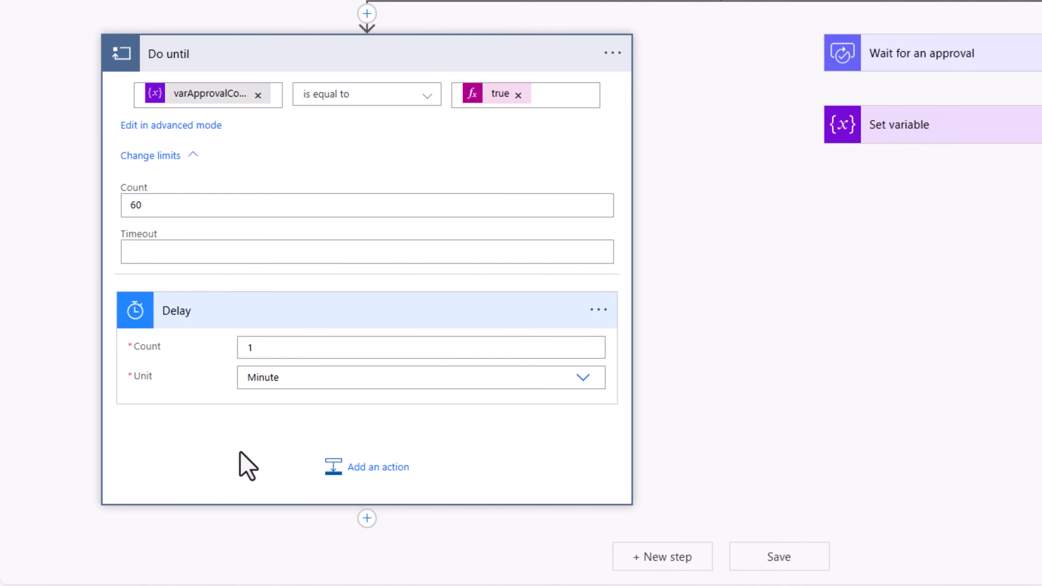
{"action": "left_click", "coordinate": [370, 476]}
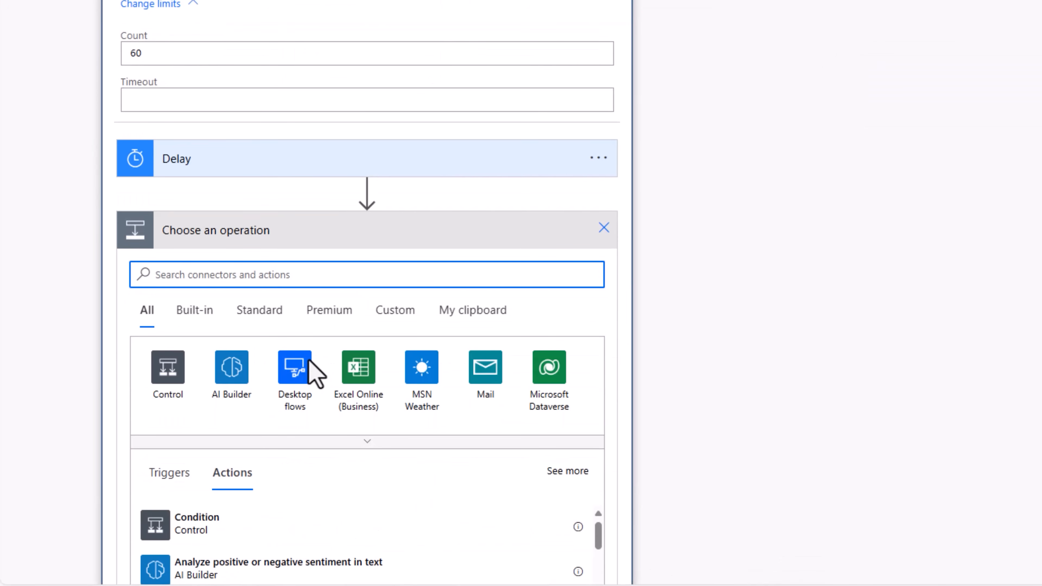
{"action": "type", "text": "child"}
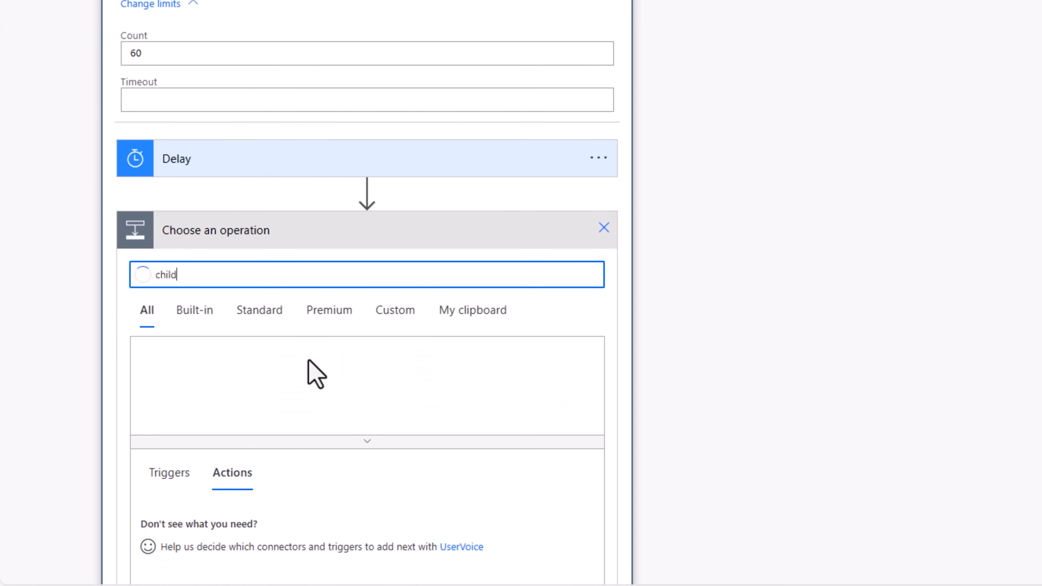
{"action": "scroll", "coordinate": [163, 208], "scroll_direction": "down", "scroll_amount": 1}
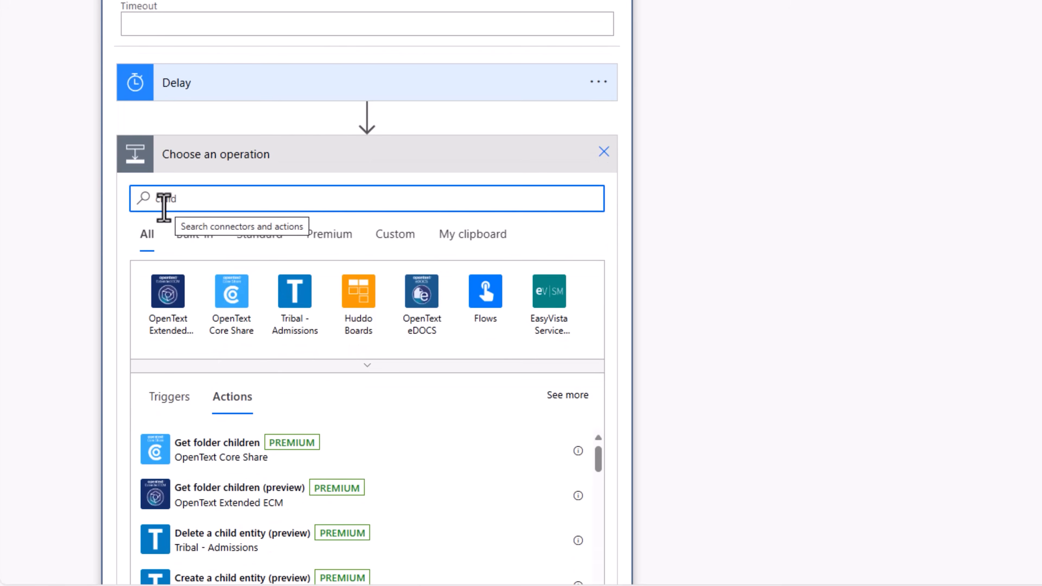
{"action": "left_click", "coordinate": [492, 301]}
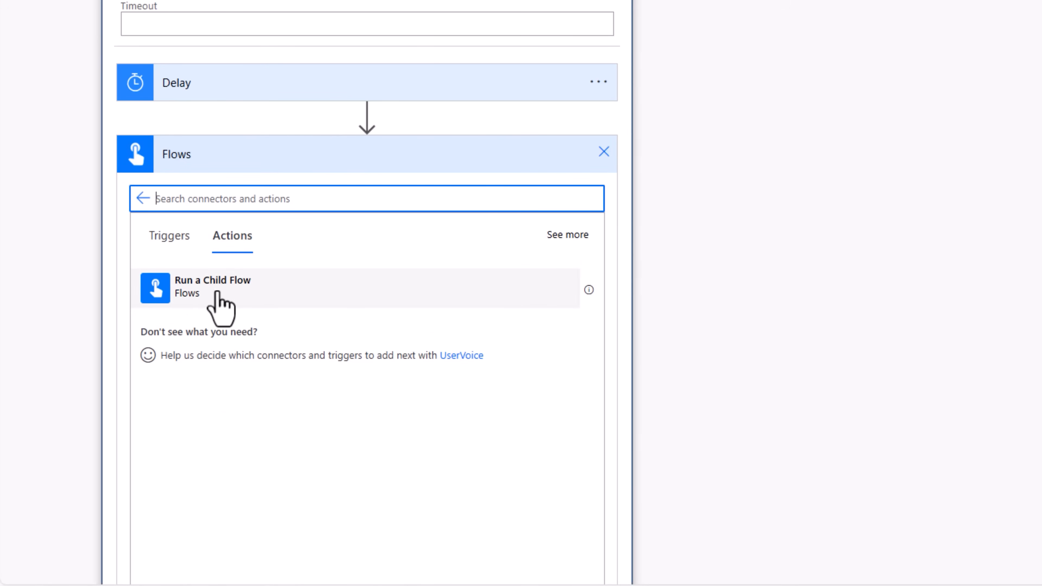
{"action": "left_click", "coordinate": [217, 293]}
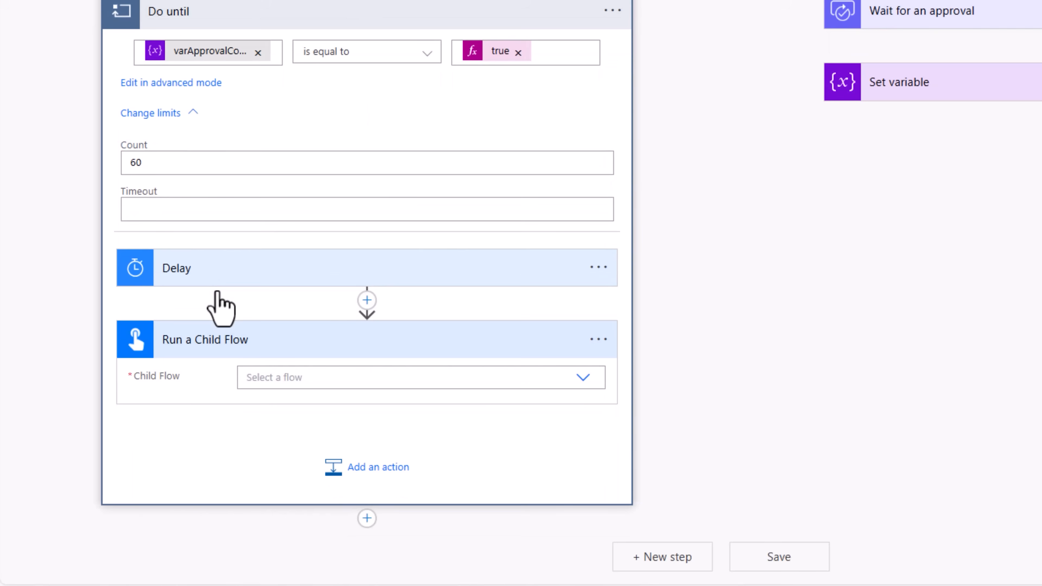
{"action": "left_click", "coordinate": [574, 377]}
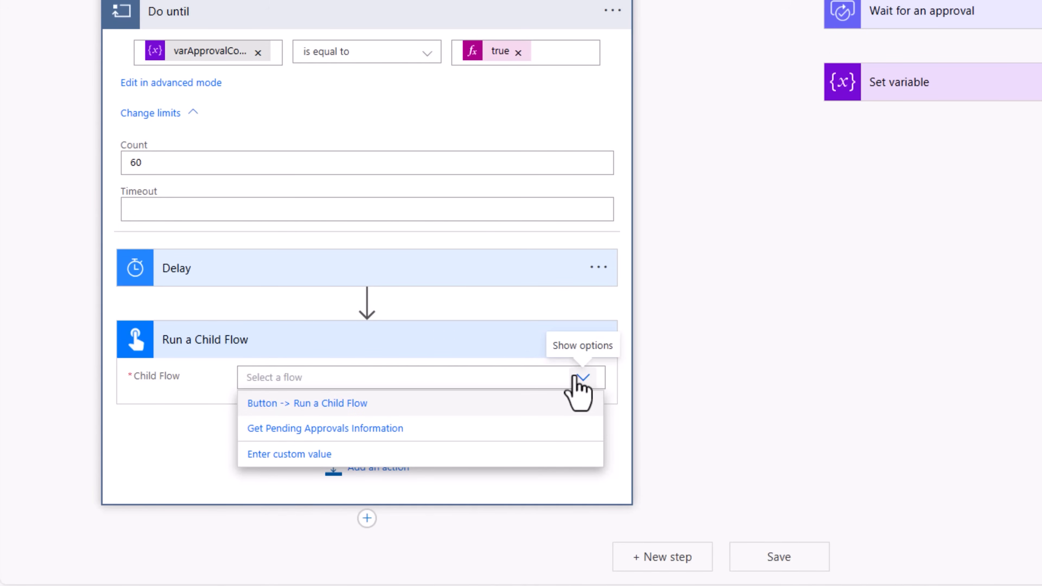
{"action": "left_click", "coordinate": [353, 429]}
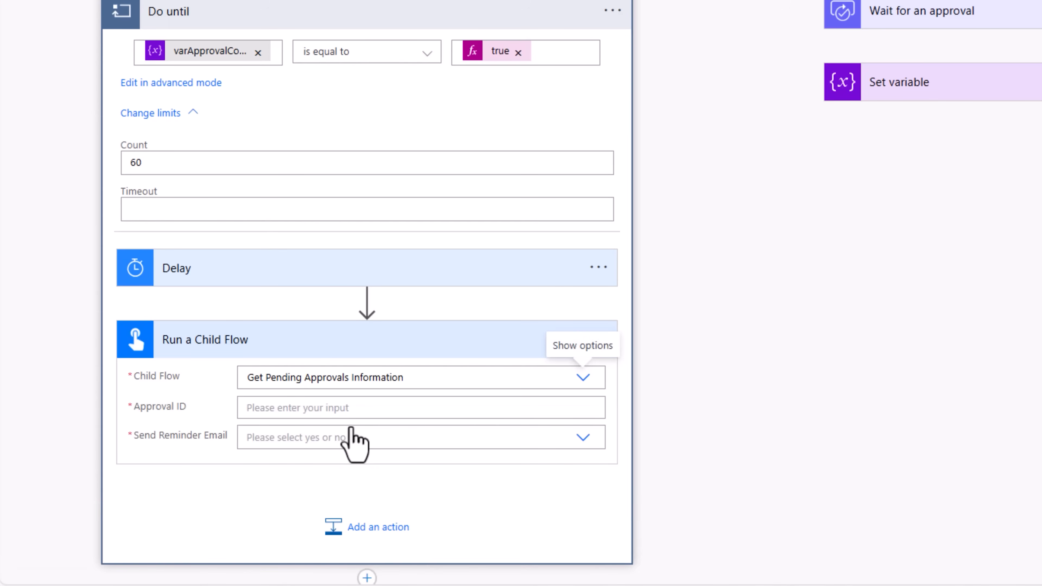
Step: Fill the child flow's Approval ID input with the Approval ID output of Create an approval
{"action": "scroll", "coordinate": [348, 431], "scroll_direction": "down", "scroll_amount": 2}
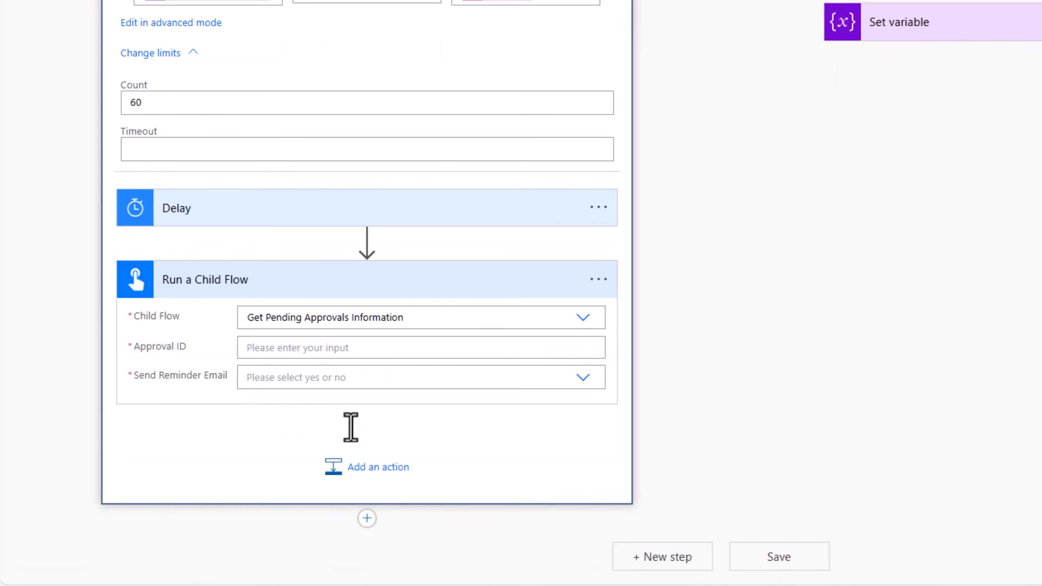
{"action": "left_click", "coordinate": [291, 349]}
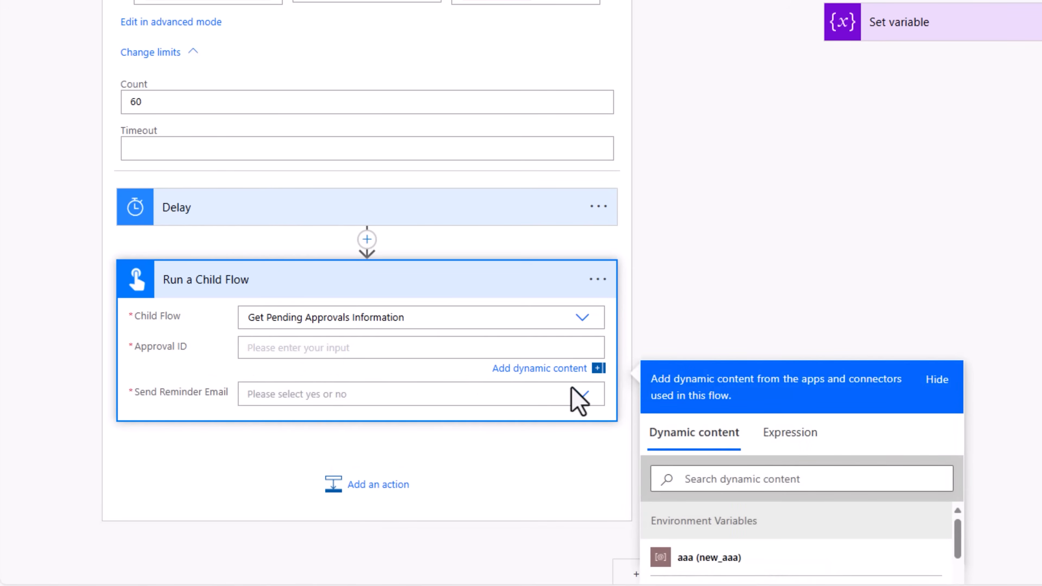
{"action": "scroll", "coordinate": [725, 293], "scroll_direction": "down", "scroll_amount": 5}
{"action": "left_click", "coordinate": [723, 327]}
{"action": "type", "text": "approval"}
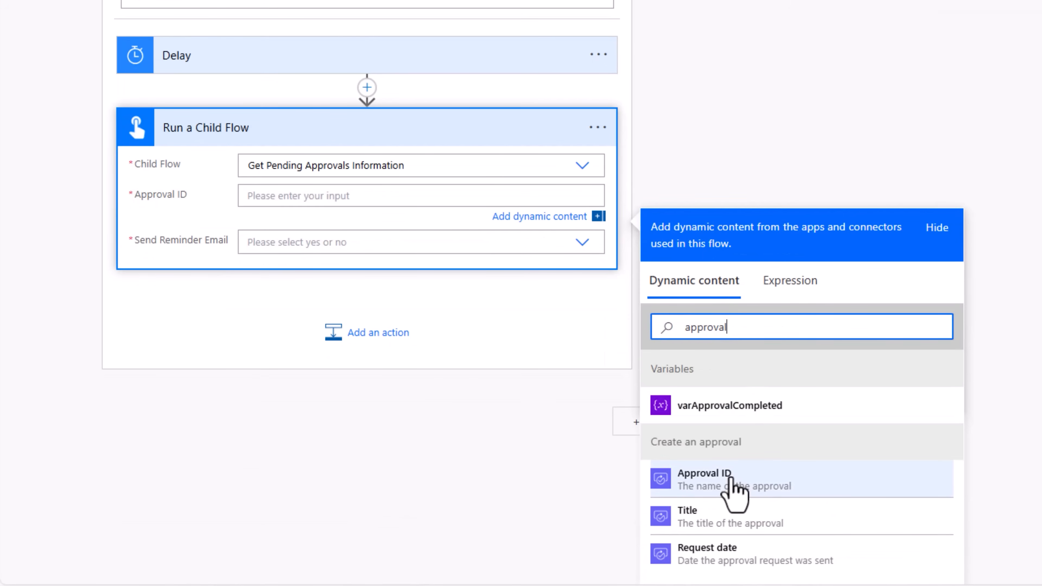
{"action": "left_click", "coordinate": [730, 479]}
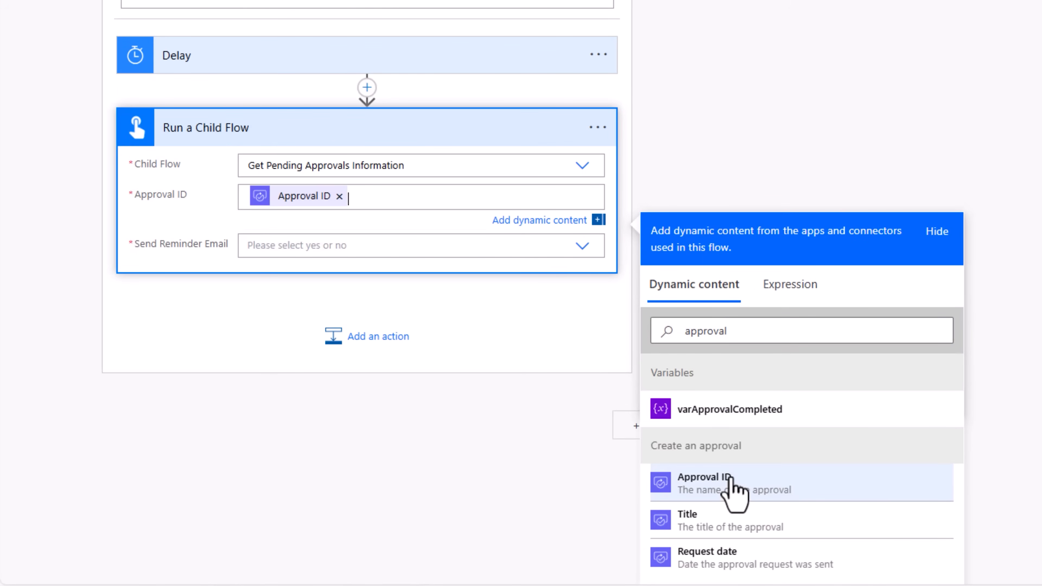
Step: Set the child flow's Send Reminder Email input to Yes
{"action": "left_click", "coordinate": [372, 245]}
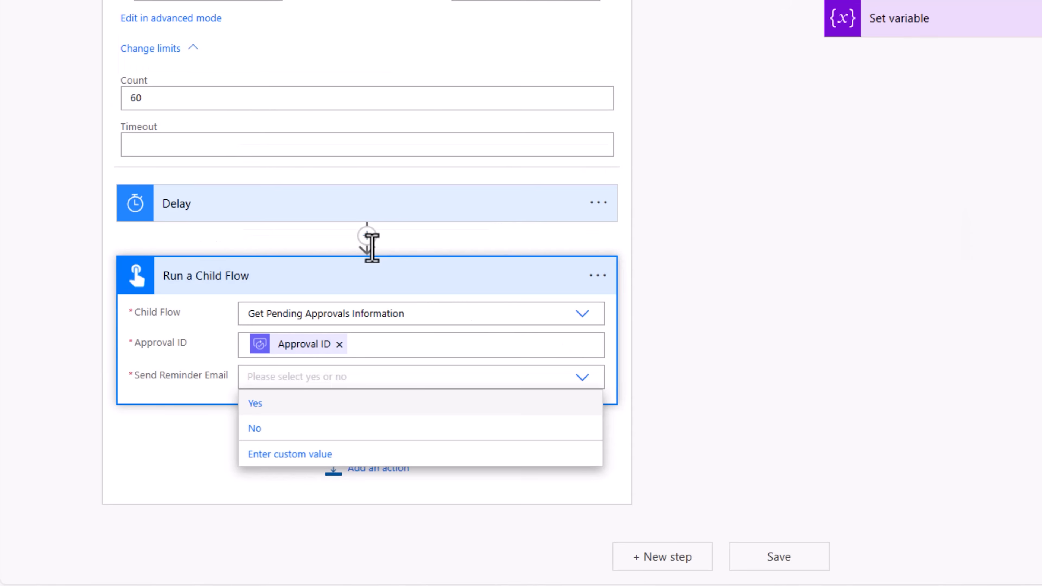
{"action": "left_click", "coordinate": [301, 410]}
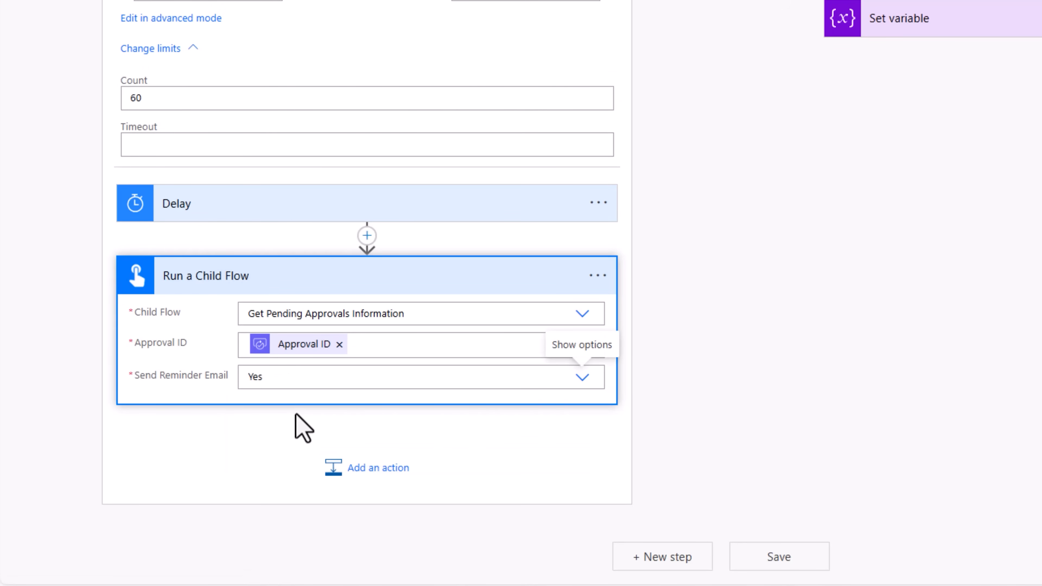
{"action": "left_click", "coordinate": [298, 428]}
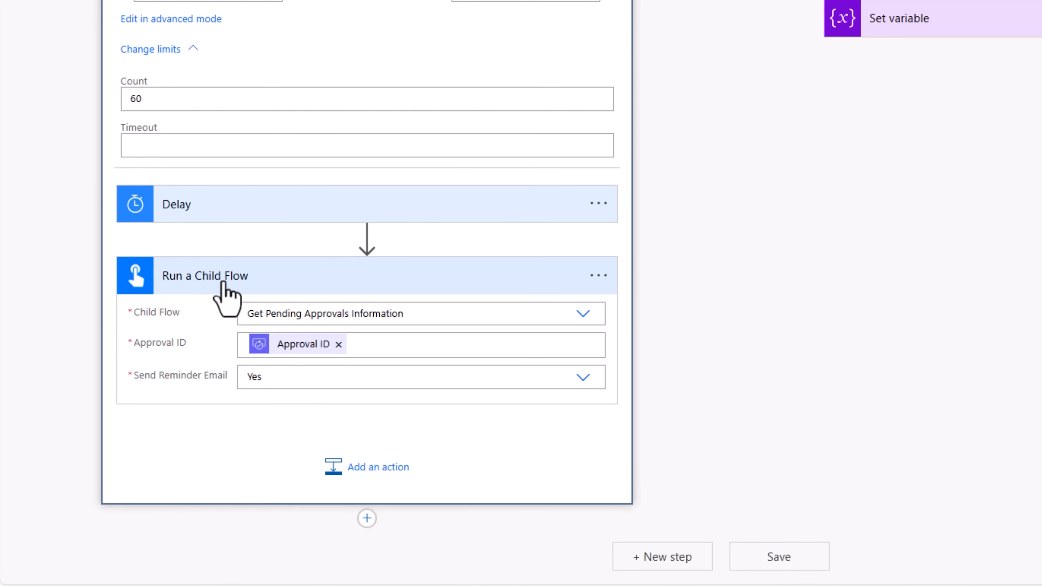
Step: Add a Compose action after Run a Child Flow and browse the dynamic content available for its inputs
{"action": "left_click", "coordinate": [358, 470]}
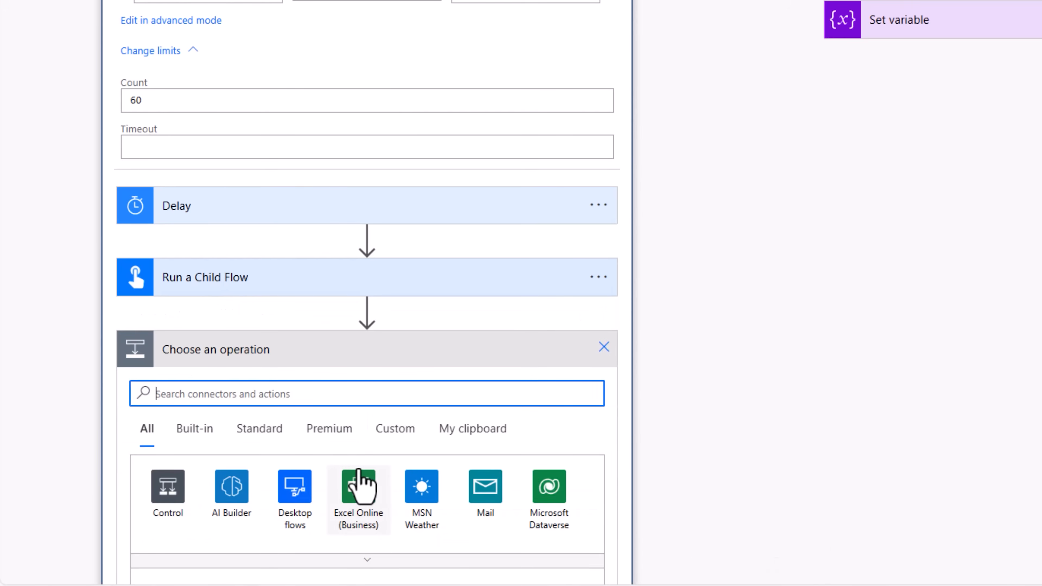
{"action": "type", "text": "compose"}
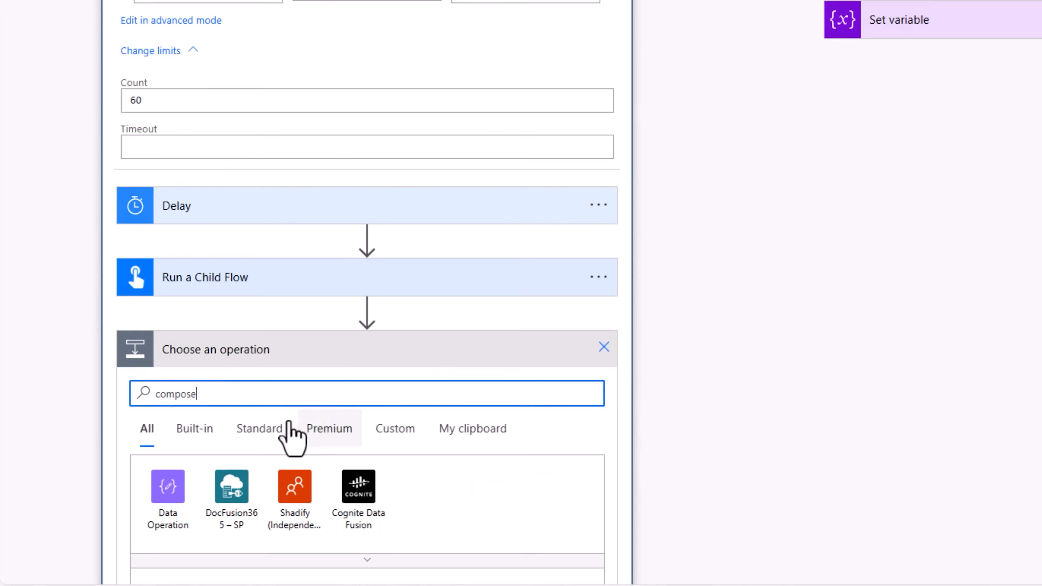
{"action": "scroll", "coordinate": [292, 432], "scroll_direction": "down", "scroll_amount": 3}
{"action": "left_click", "coordinate": [227, 497]}
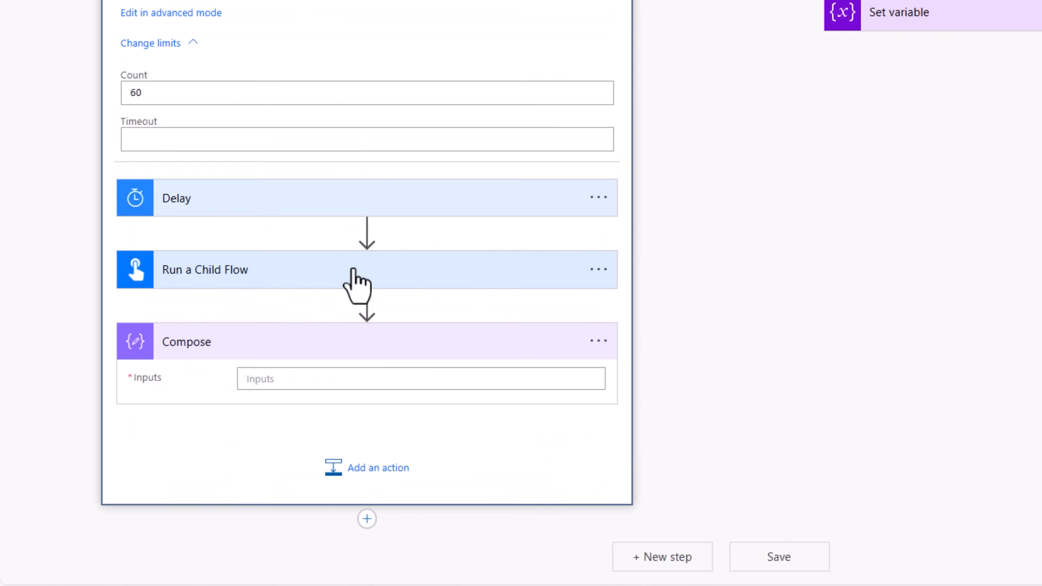
{"action": "scroll", "coordinate": [575, 275], "scroll_direction": "down", "scroll_amount": 5}
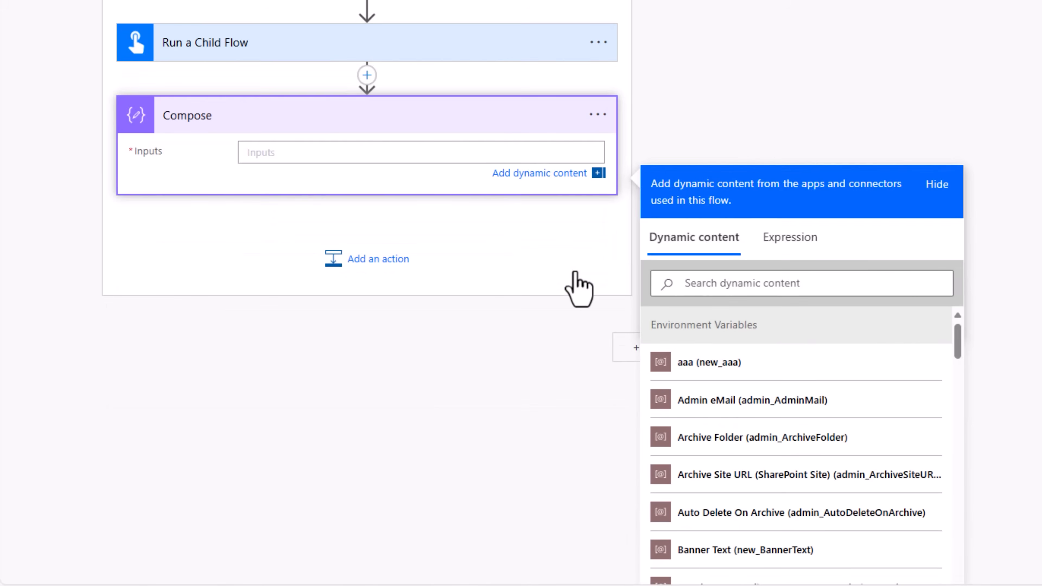
{"action": "left_click_drag", "start_coordinate": [957, 332], "coordinate": [958, 470]}
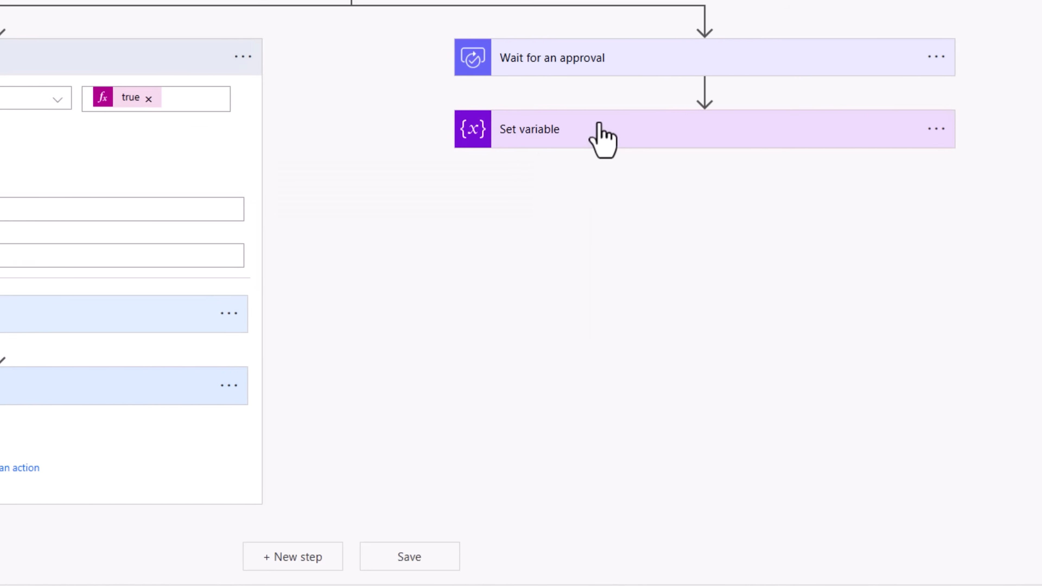
Step: Add a Terminate action after Set variable in the Wait for an approval branch and set its status to Succeeded
{"action": "left_click", "coordinate": [598, 135]}
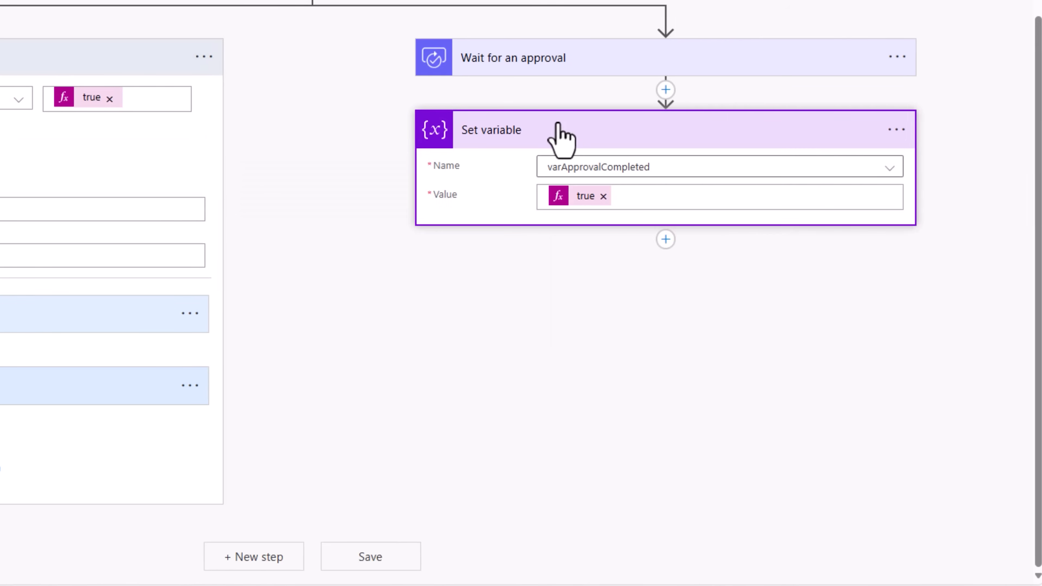
{"action": "left_click", "coordinate": [665, 240]}
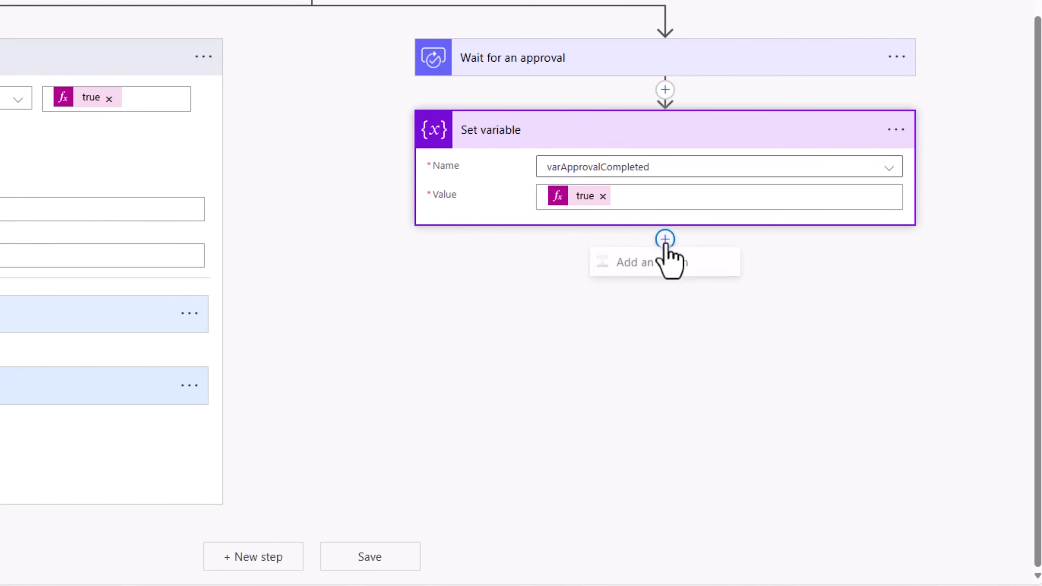
{"action": "left_click", "coordinate": [660, 265]}
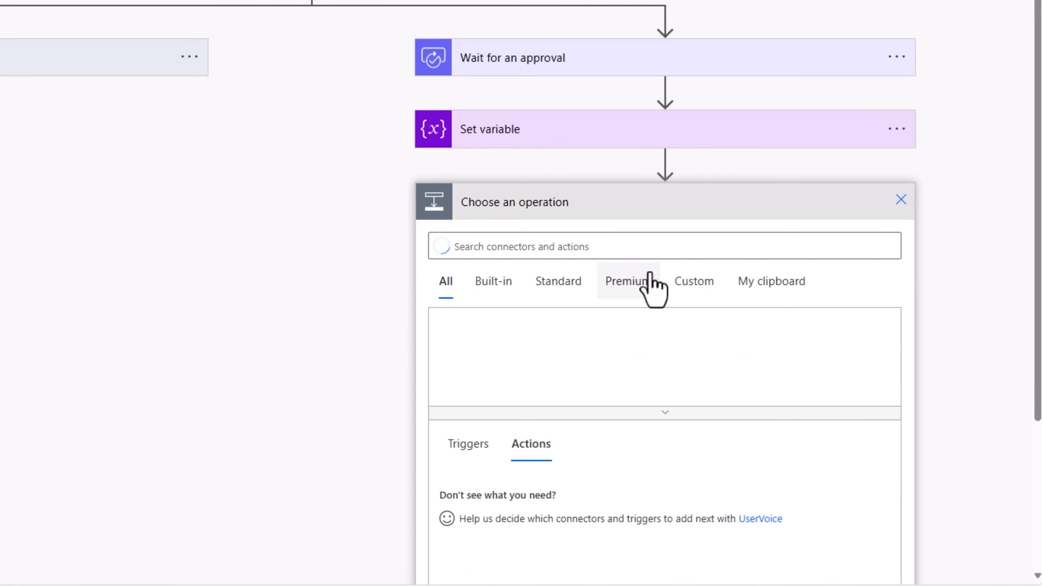
{"action": "type", "text": "terminate"}
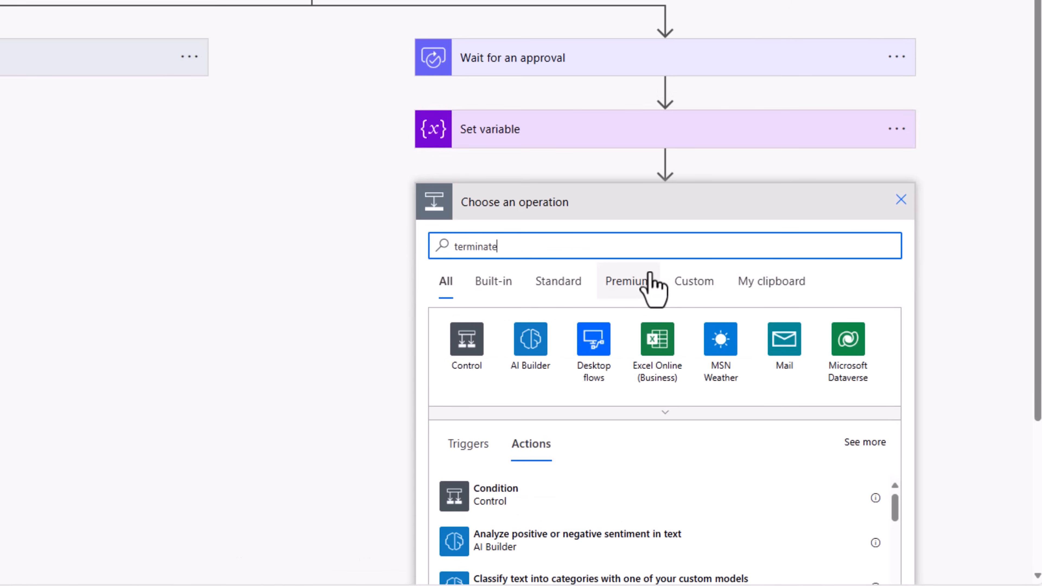
{"action": "left_click", "coordinate": [537, 500]}
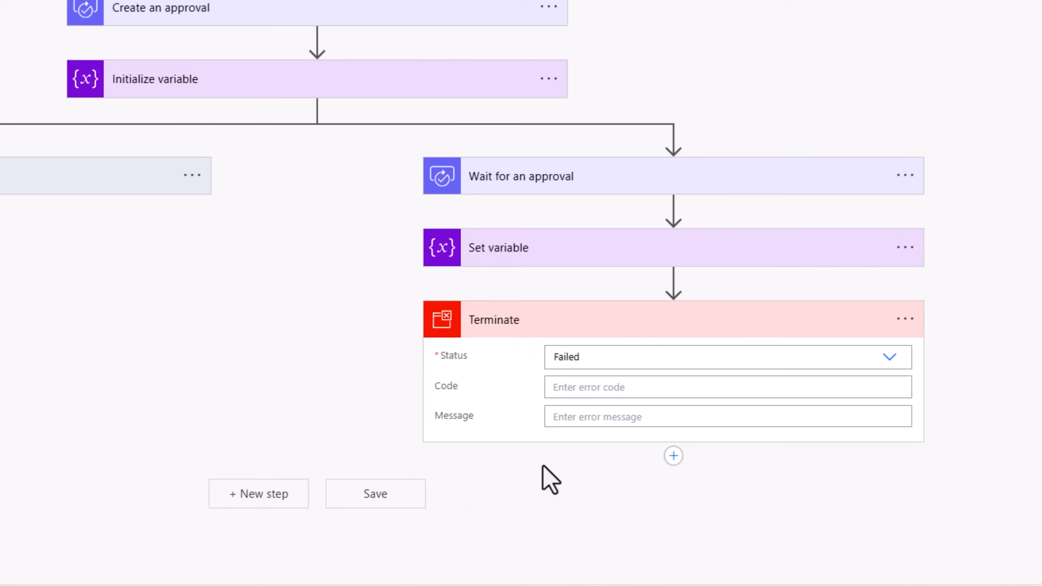
{"action": "left_click", "coordinate": [580, 357]}
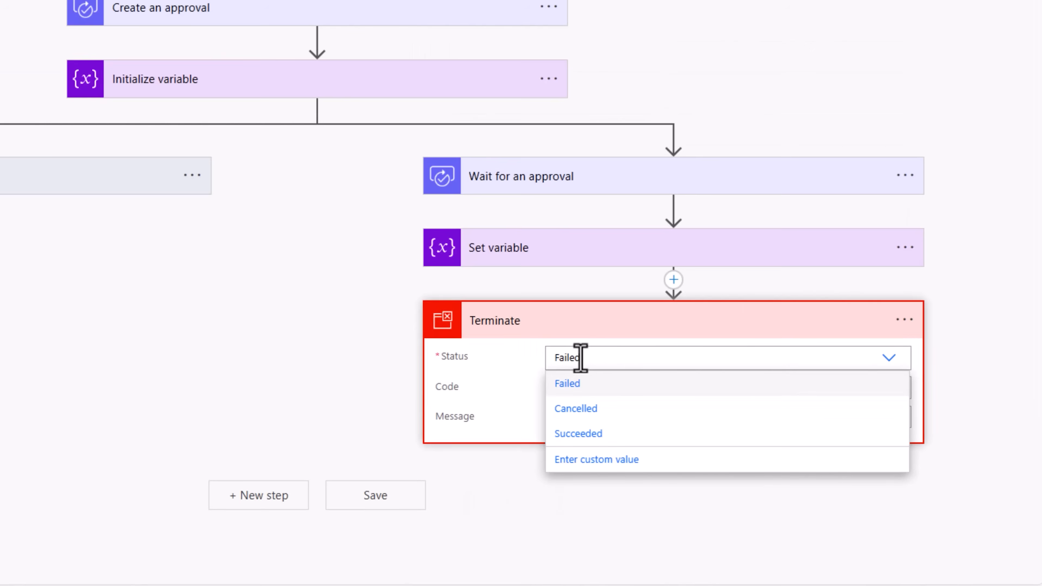
{"action": "left_click", "coordinate": [591, 434]}
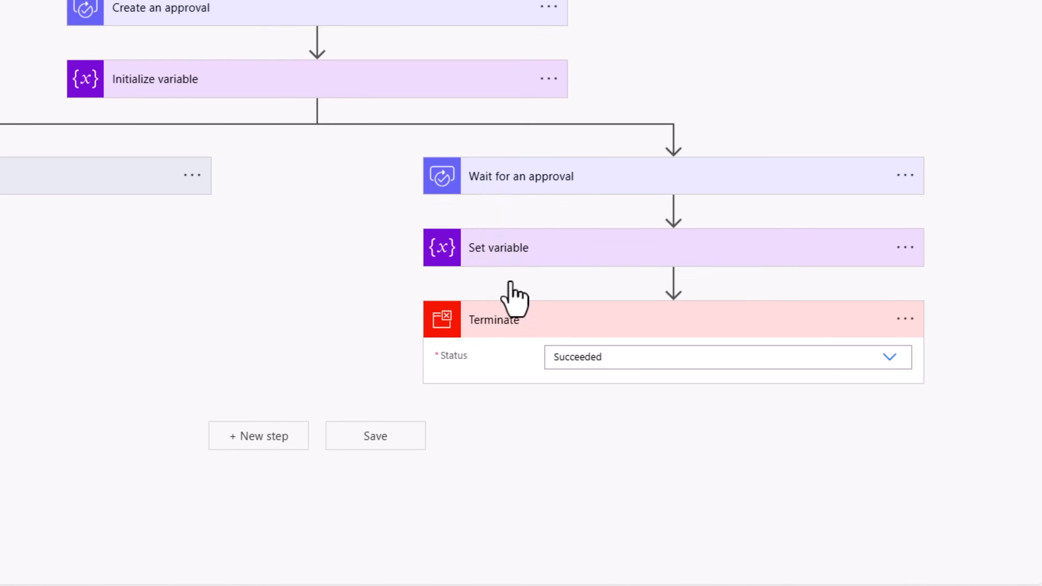
Step: Save and test the approval flow, inspecting the Wait for an approval and Do until branches of the run
{"action": "left_click", "coordinate": [488, 182]}
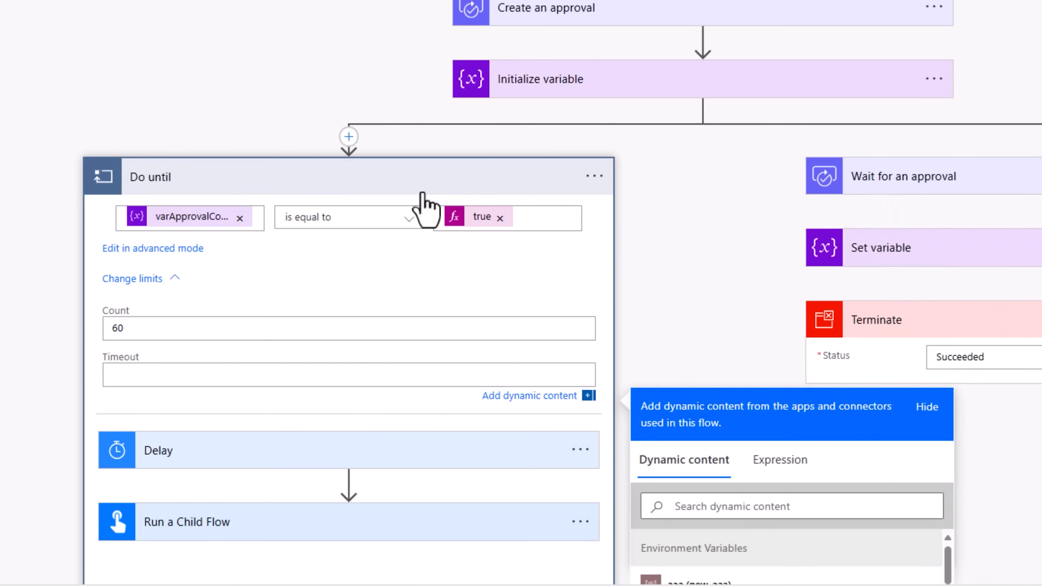
{"action": "scroll", "coordinate": [395, 321], "scroll_direction": "down", "scroll_amount": 5}
{"action": "left_click", "coordinate": [165, 181]}
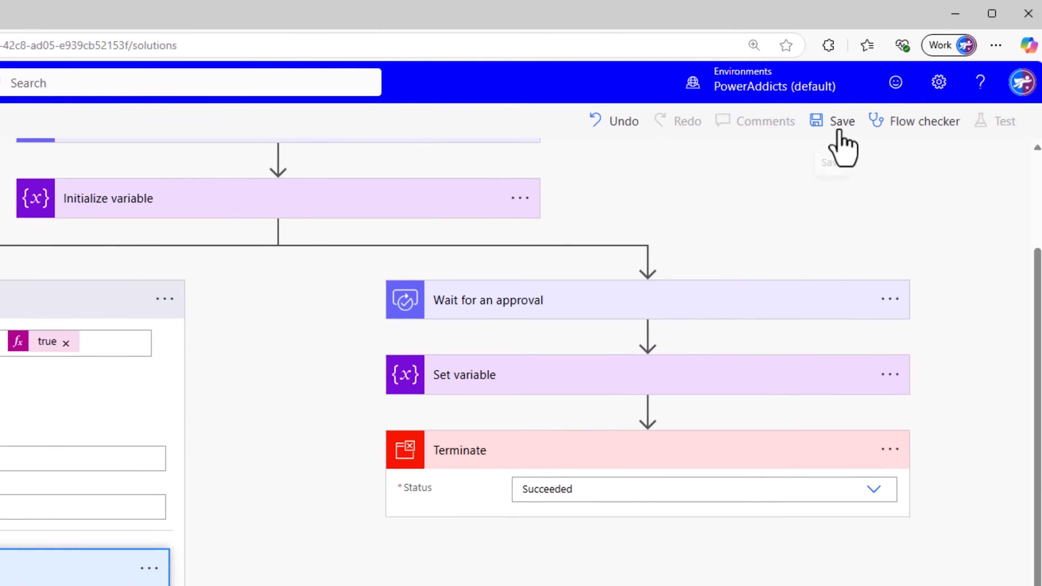
{"action": "left_click", "coordinate": [839, 132]}
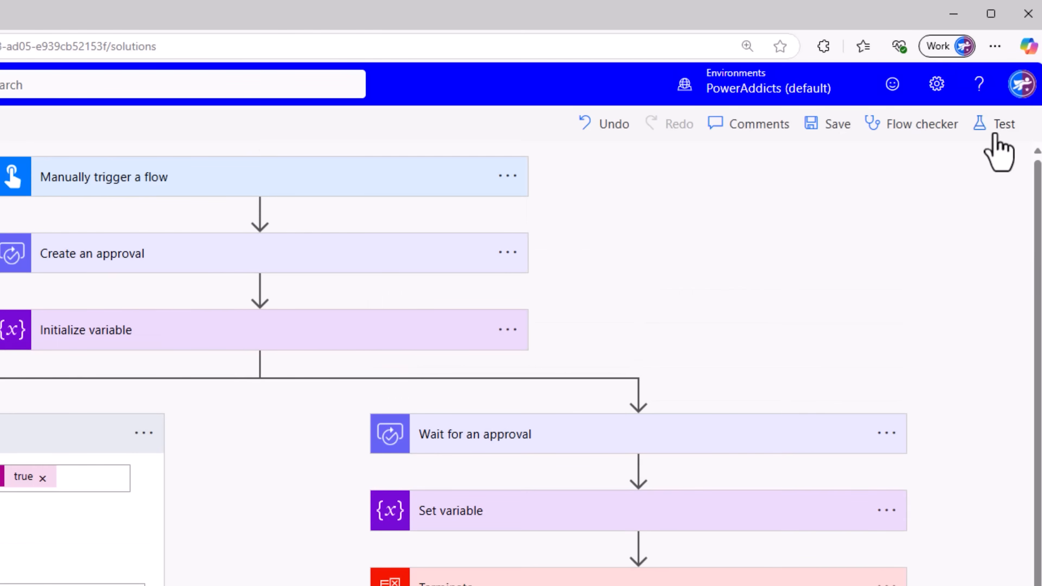
{"action": "left_click", "coordinate": [999, 124]}
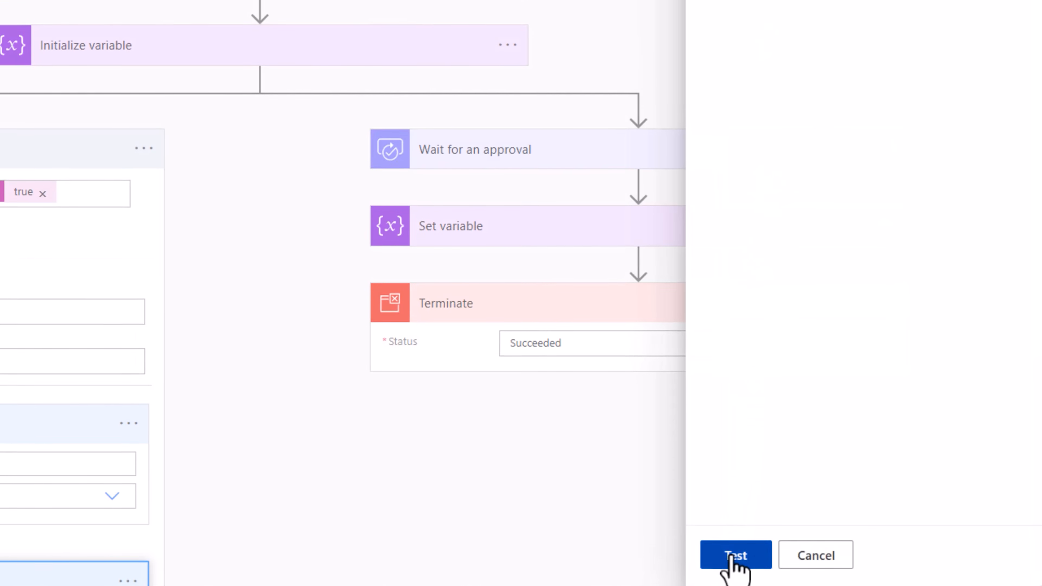
{"action": "left_click", "coordinate": [735, 558]}
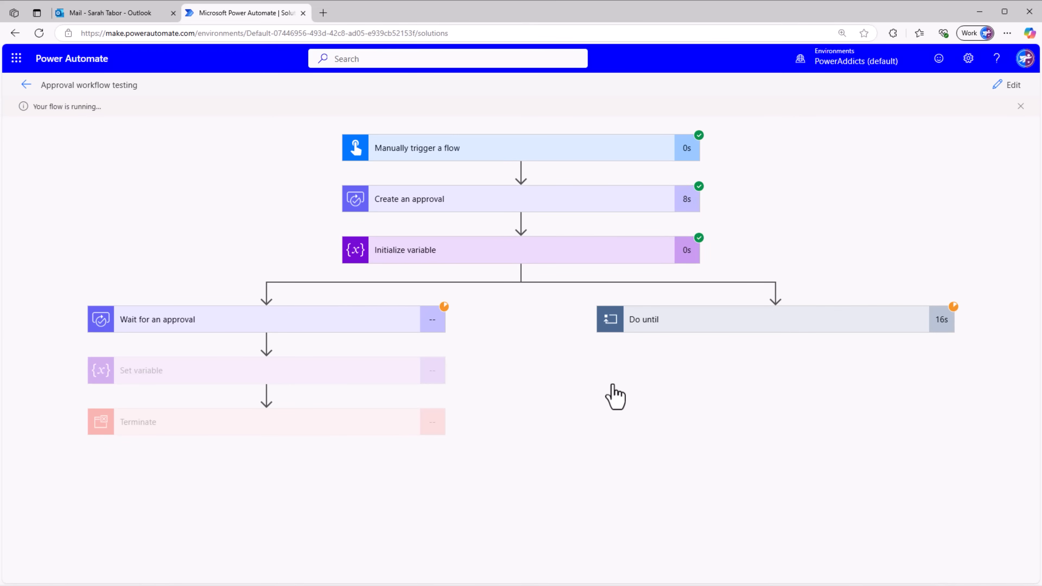
{"action": "left_click", "coordinate": [361, 320]}
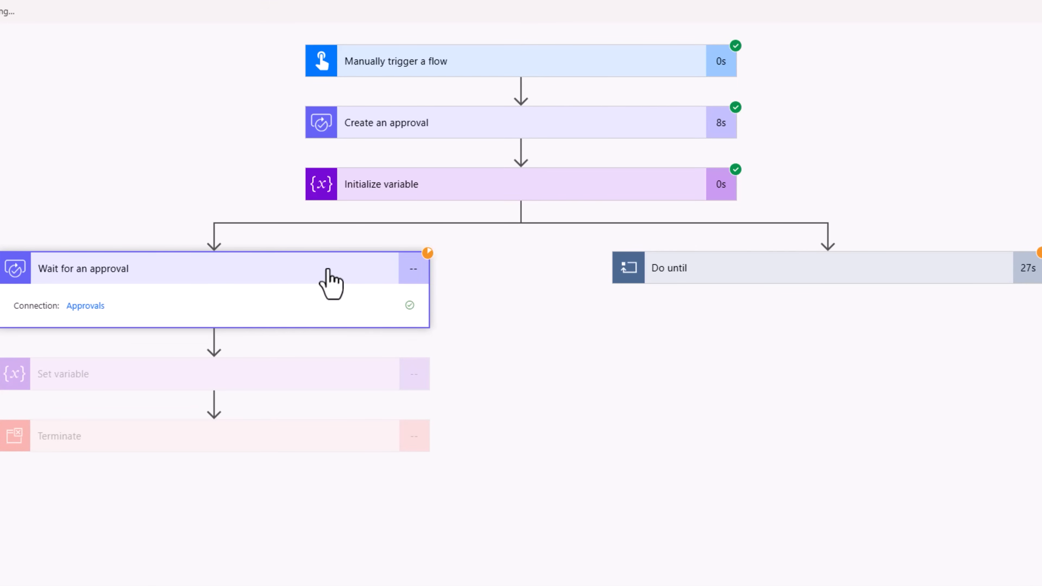
{"action": "left_click", "coordinate": [704, 287]}
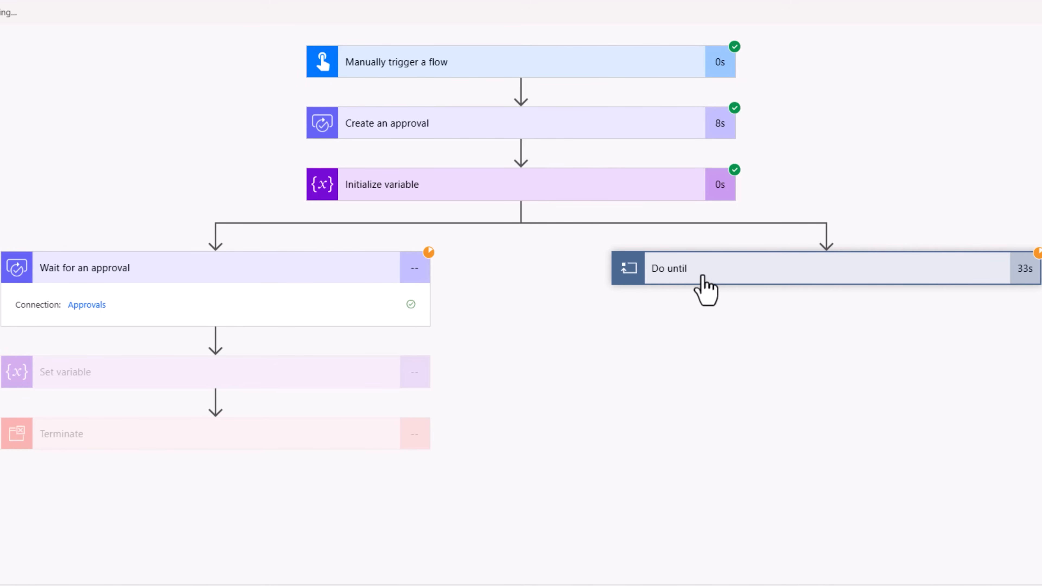
Step: Switch to the first approver's Outlook inbox and approve the Approval Task NEW email with the comment "ok"
{"action": "left_click", "coordinate": [113, 13]}
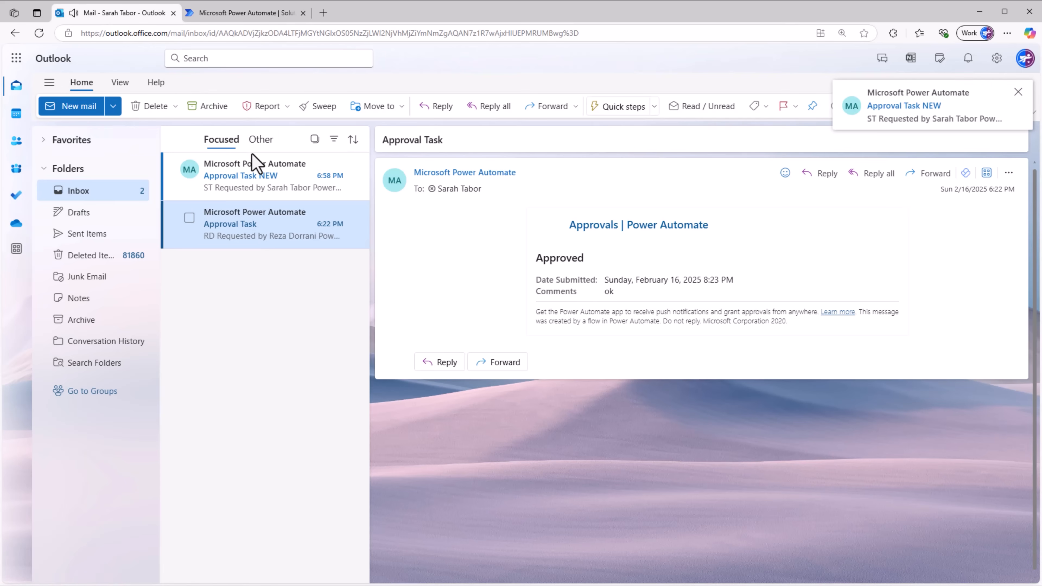
{"action": "left_click", "coordinate": [251, 161]}
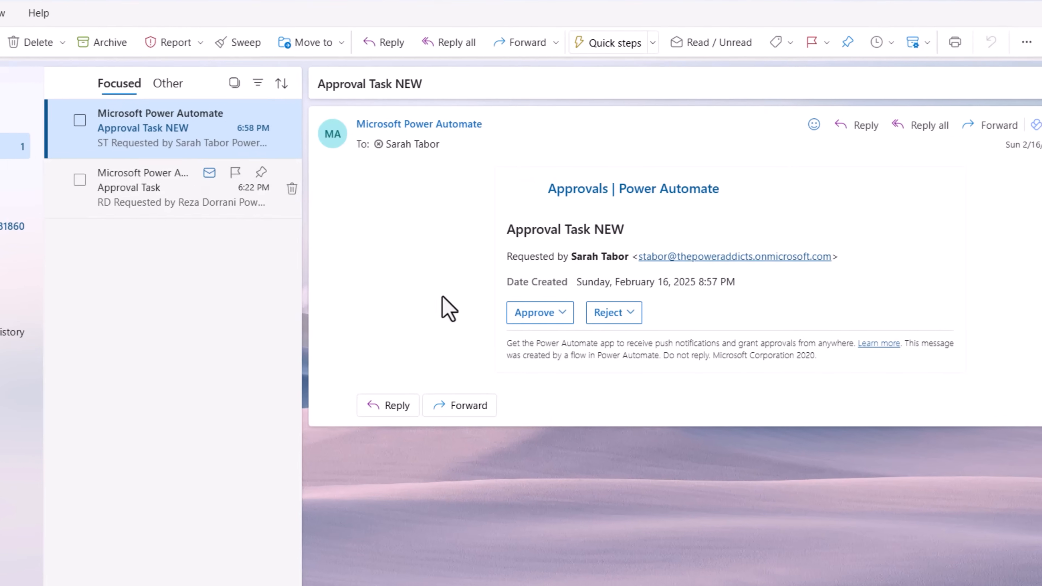
{"action": "left_click", "coordinate": [560, 325]}
{"action": "left_click", "coordinate": [571, 386]}
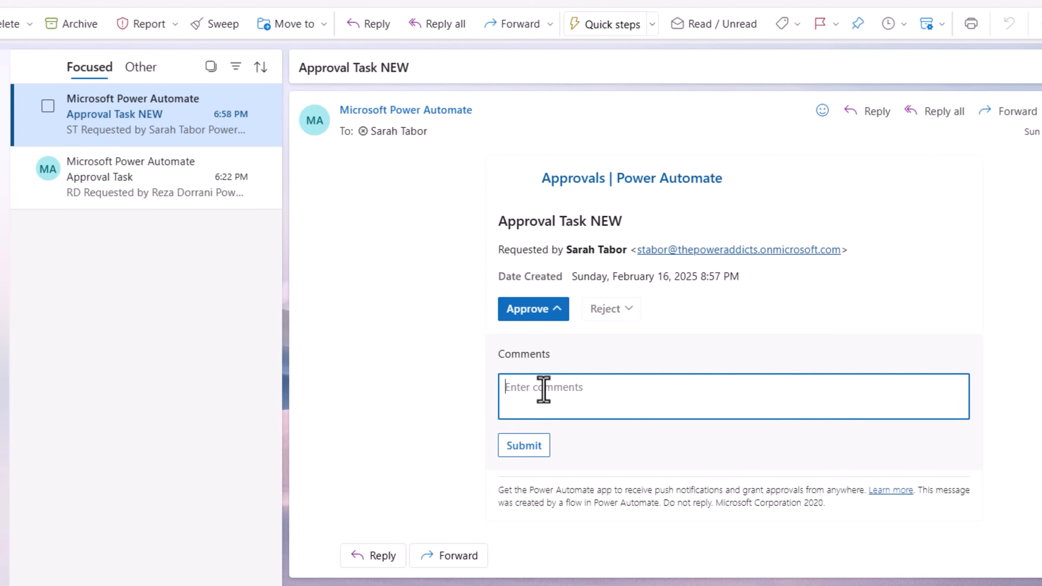
{"action": "type", "text": "ok"}
{"action": "left_click", "coordinate": [529, 447]}
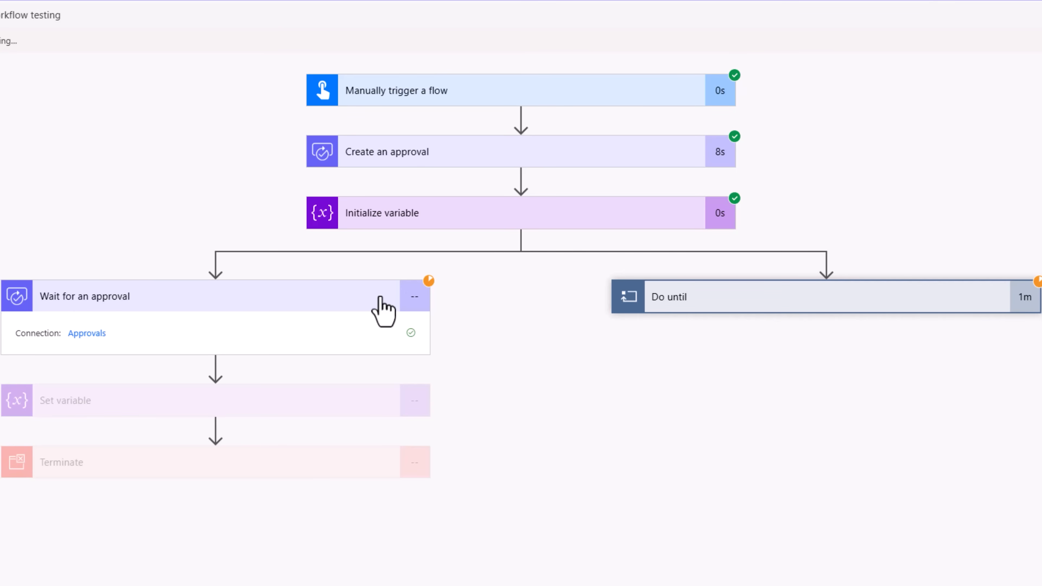
Step: Read the Approval Task NEW reminder email in the second approver's Outlook inbox and open the response options through its Review & Approve link
{"action": "left_click", "coordinate": [731, 303]}
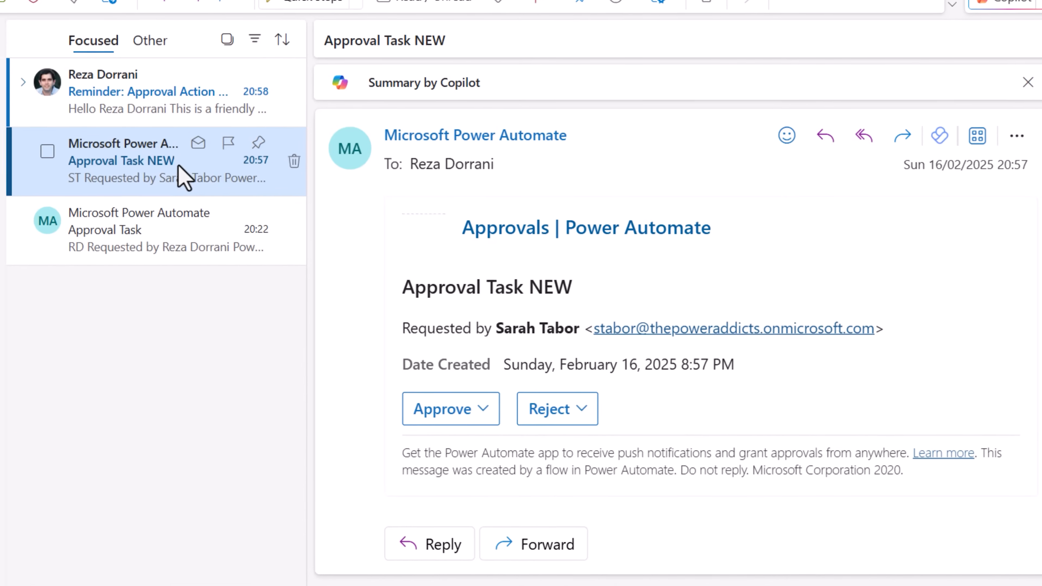
{"action": "left_click", "coordinate": [140, 101]}
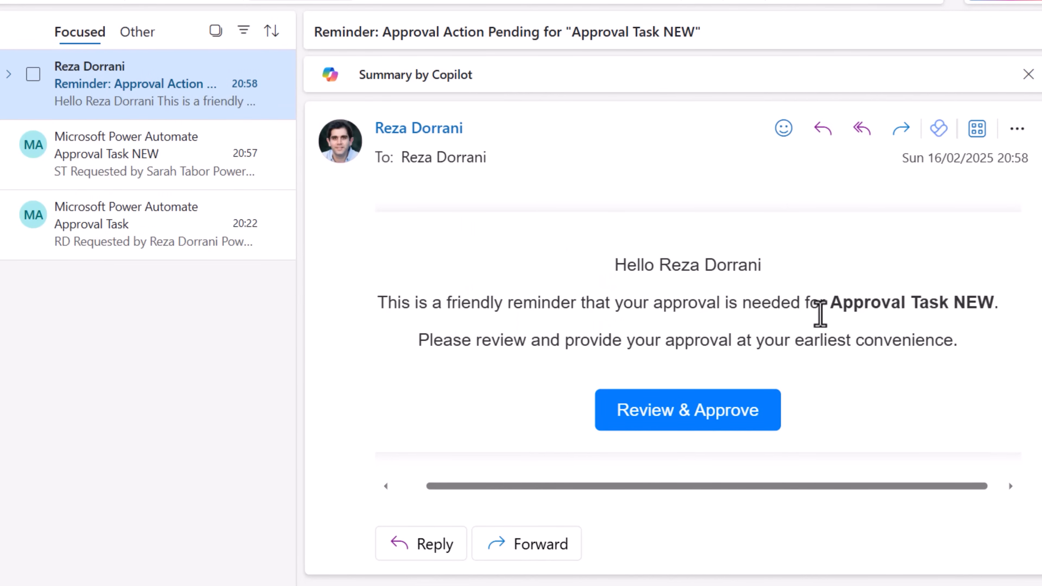
{"action": "left_click_drag", "start_coordinate": [897, 304], "coordinate": [986, 302]}
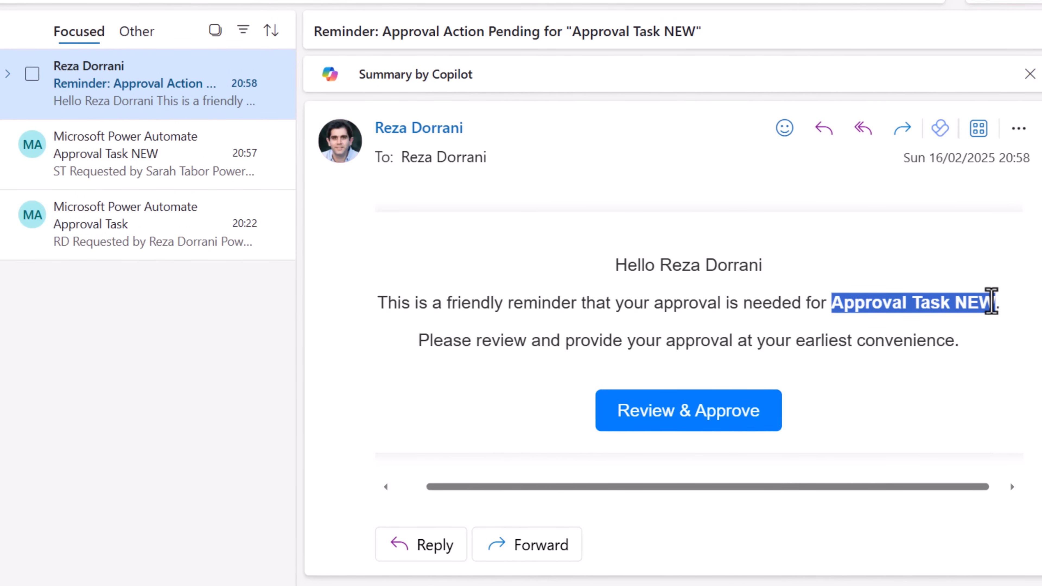
{"action": "left_click", "coordinate": [431, 345]}
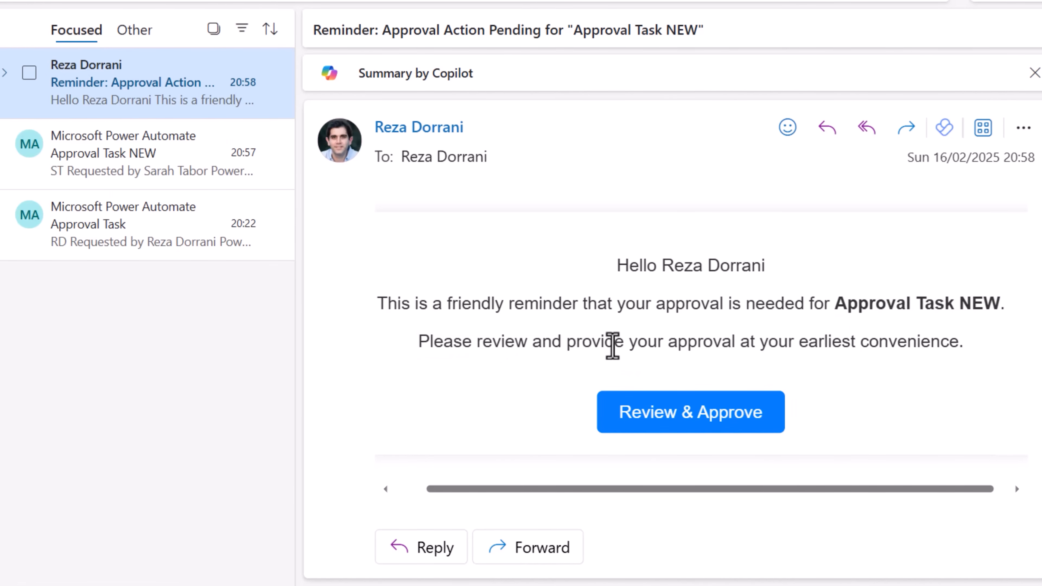
{"action": "left_click", "coordinate": [657, 429]}
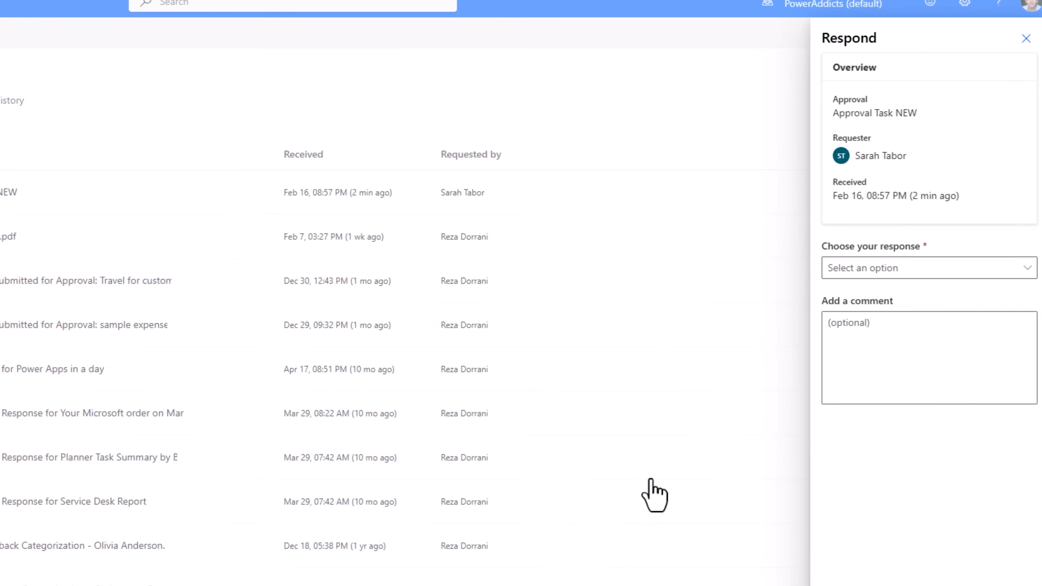
{"action": "left_click", "coordinate": [853, 259]}
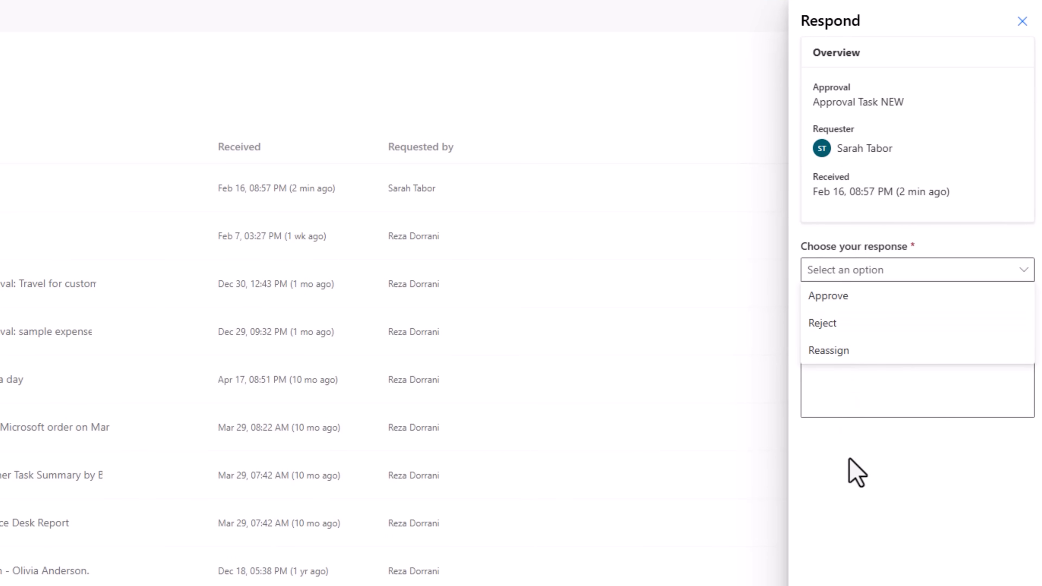
Step: Return to the second approver's Outlook inbox and read the newer reminder email received at 20:59
{"action": "left_click", "coordinate": [502, 12]}
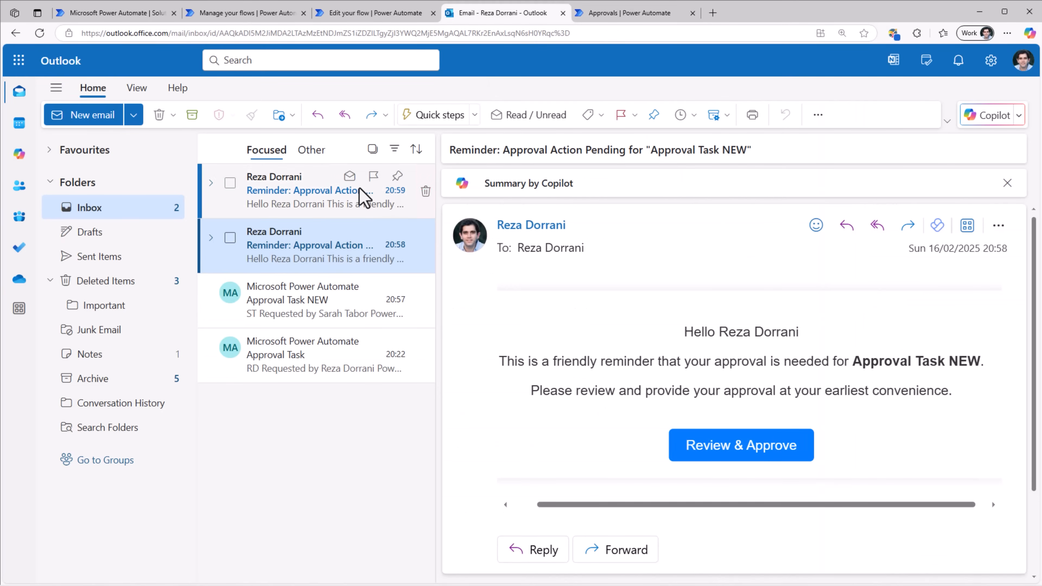
{"action": "left_click", "coordinate": [338, 203]}
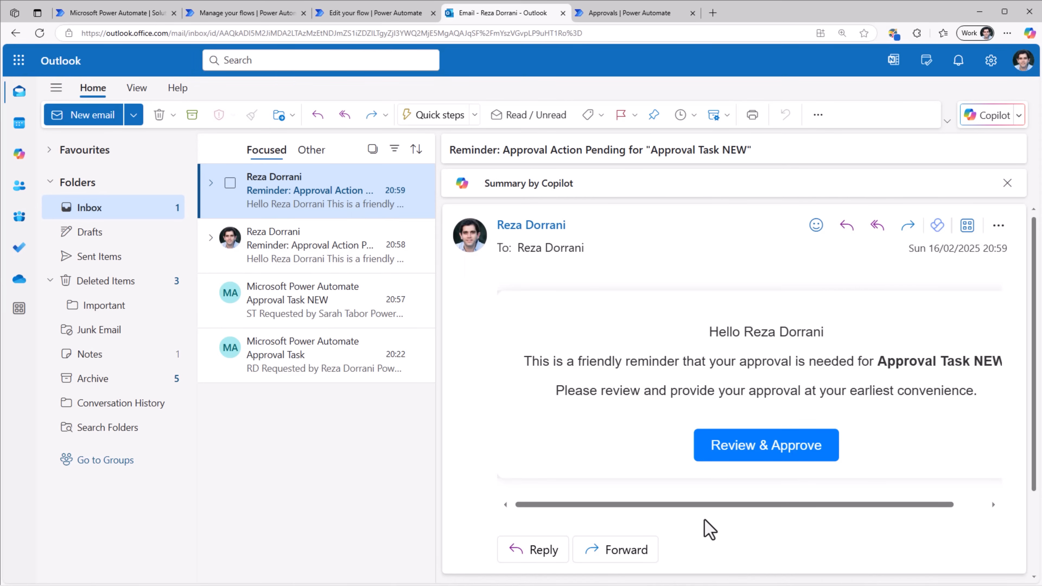
{"action": "left_click_drag", "start_coordinate": [704, 504], "coordinate": [733, 501]}
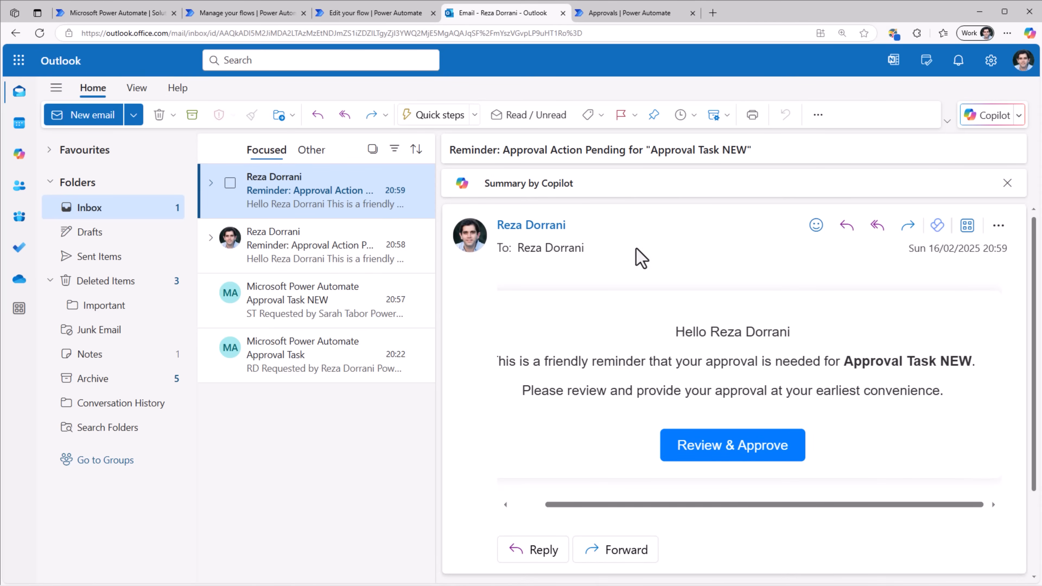
Step: Switch back to the Power Automate Approvals page and respond to Approval Task NEW with Approve and the comment "ok"
{"action": "left_click", "coordinate": [612, 14]}
{"action": "left_click", "coordinate": [931, 260]}
{"action": "left_click", "coordinate": [879, 187]}
{"action": "left_click", "coordinate": [857, 242]}
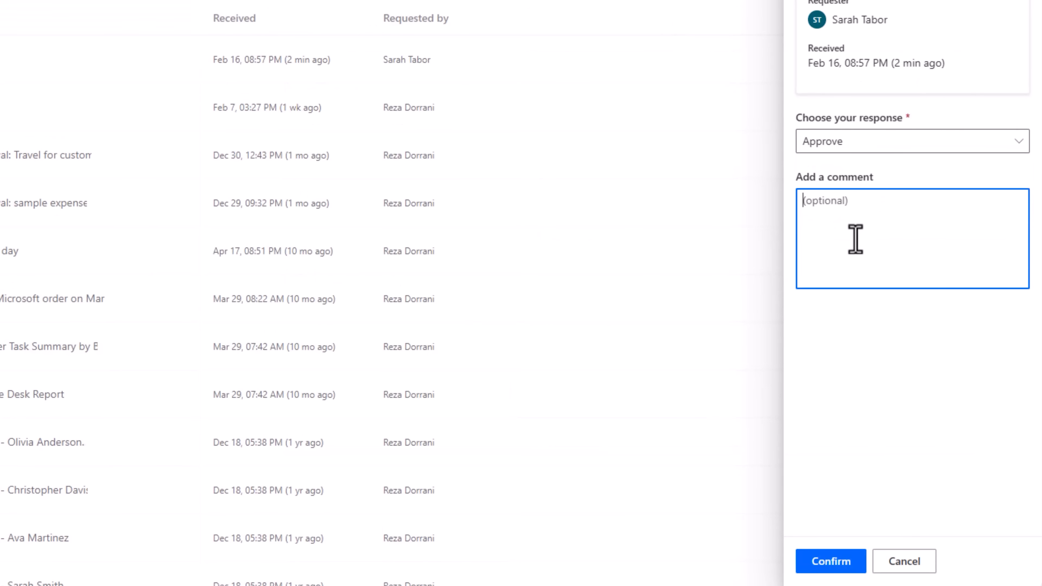
{"action": "type", "text": "ok"}
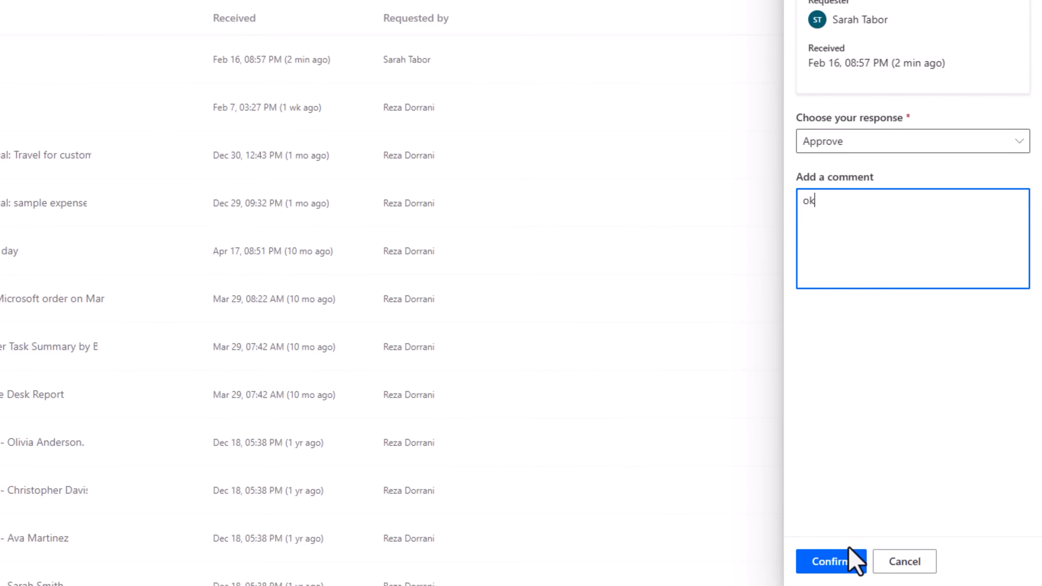
{"action": "left_click", "coordinate": [850, 561]}
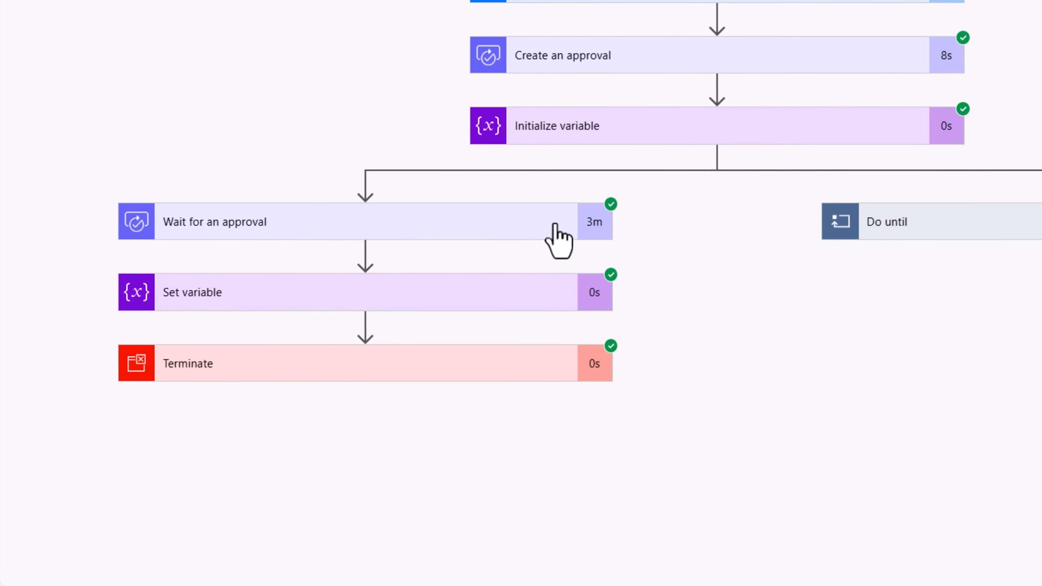
Step: Examine the Wait for an approval outputs and the Set variable details in the approval flow's run
{"action": "left_click", "coordinate": [559, 214]}
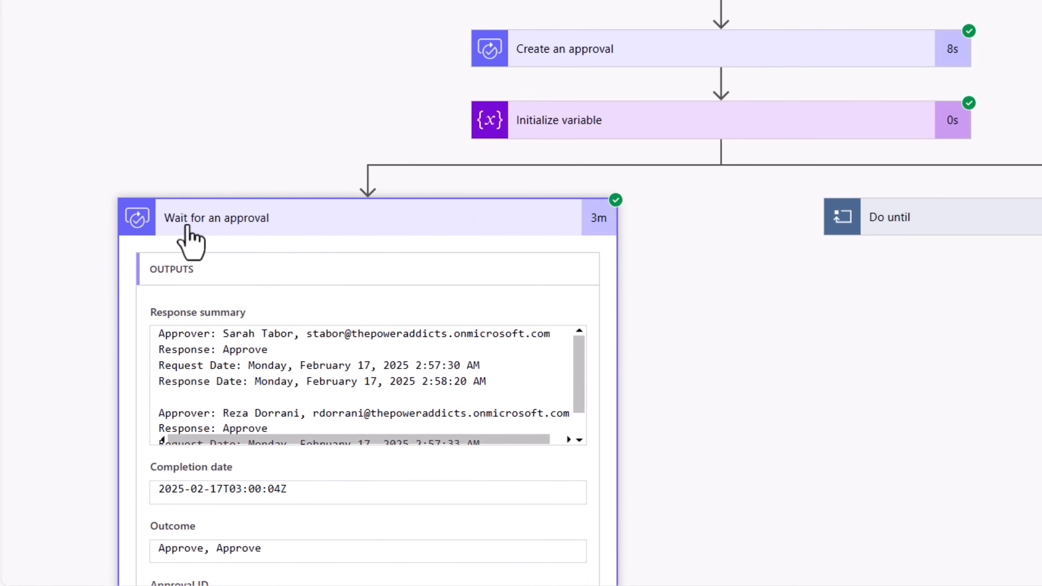
{"action": "left_click", "coordinate": [557, 222]}
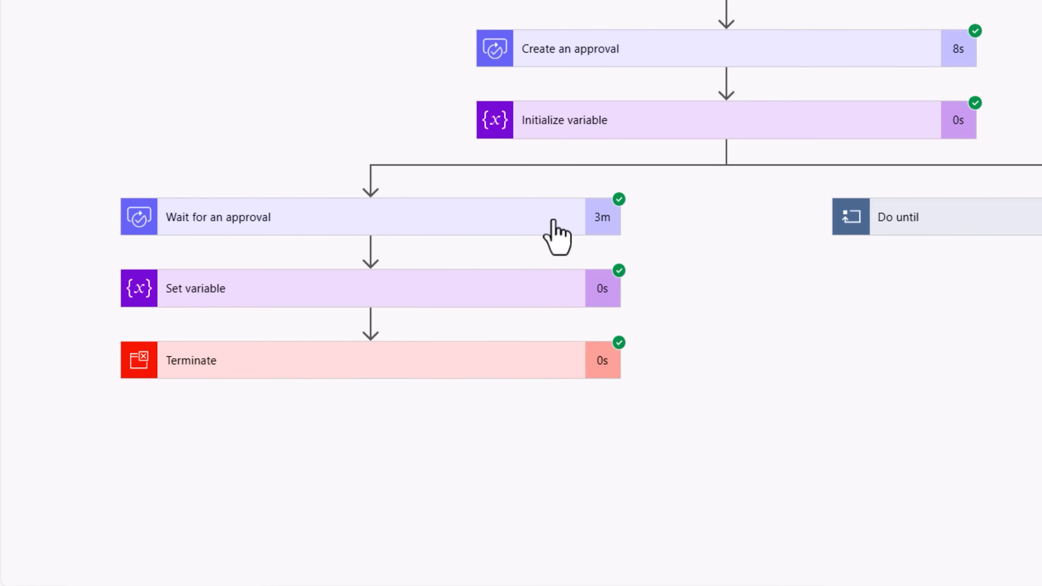
{"action": "left_click", "coordinate": [246, 305]}
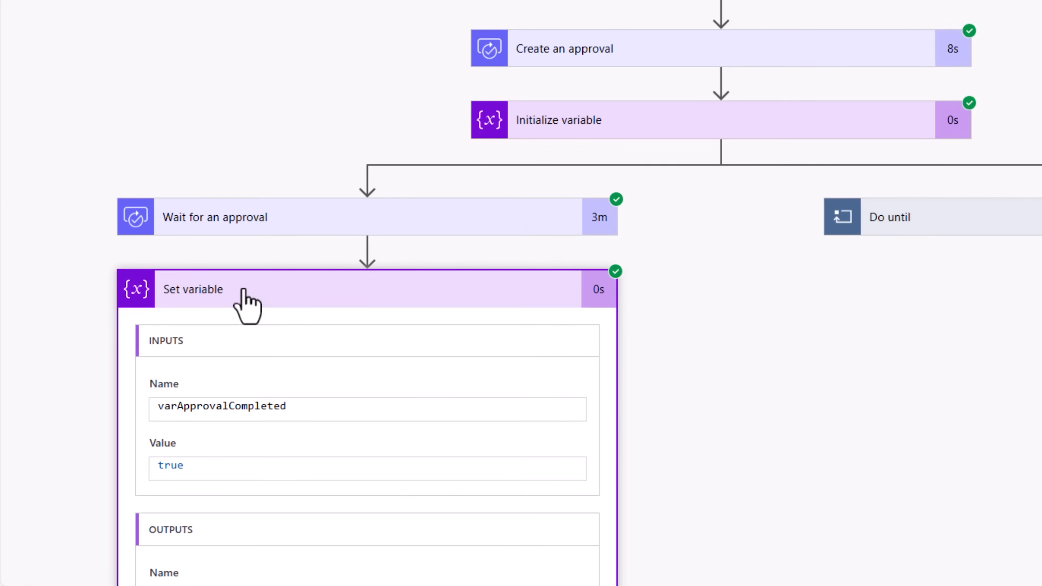
{"action": "left_click", "coordinate": [244, 291]}
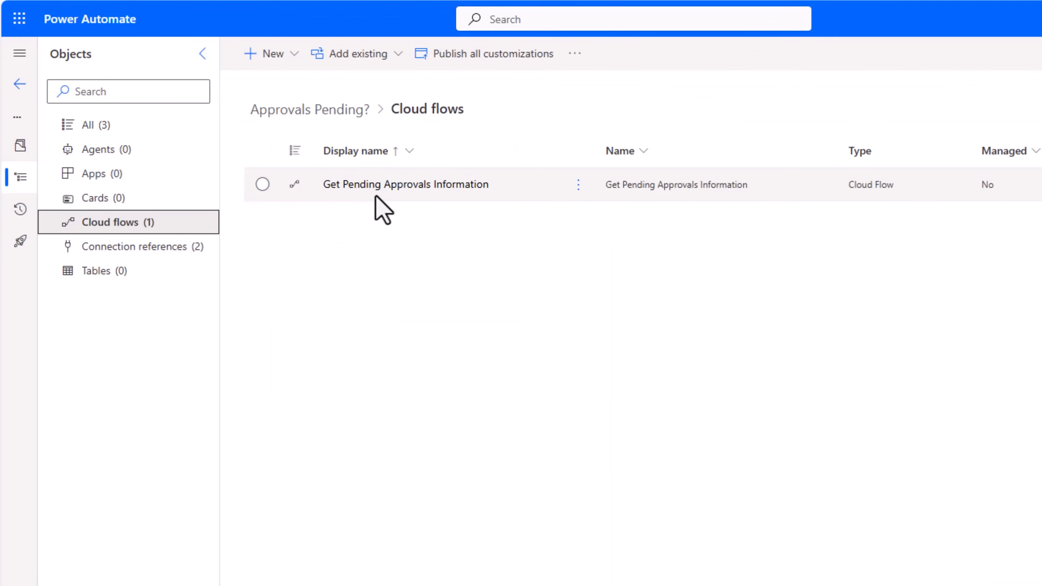
Step: Open the 08:59 PM run of the Get Pending Approvals Information flow and show the raw JSON of its Respond to a Power App or flow action
{"action": "left_click", "coordinate": [371, 188]}
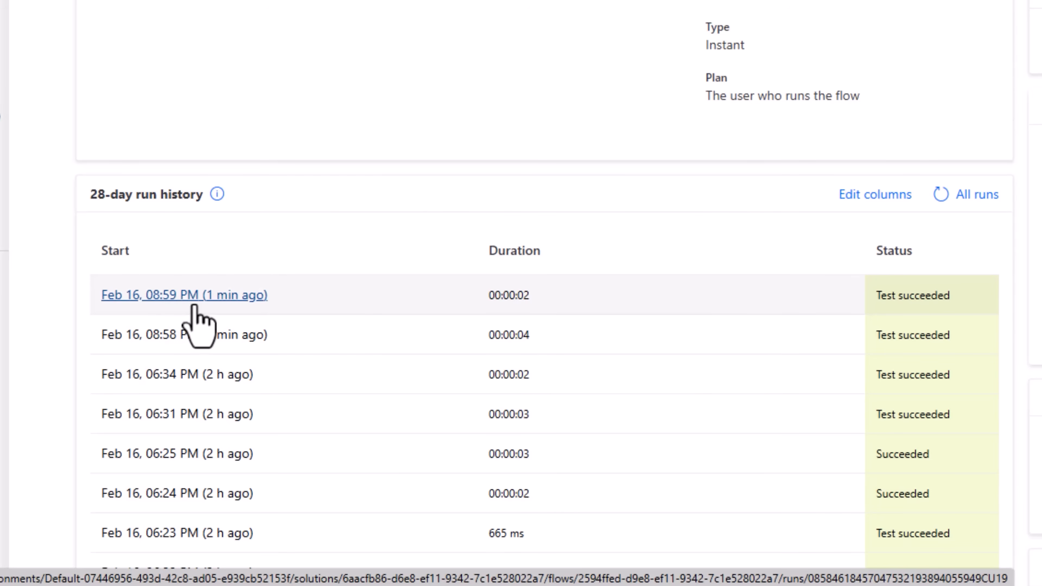
{"action": "left_click", "coordinate": [219, 302]}
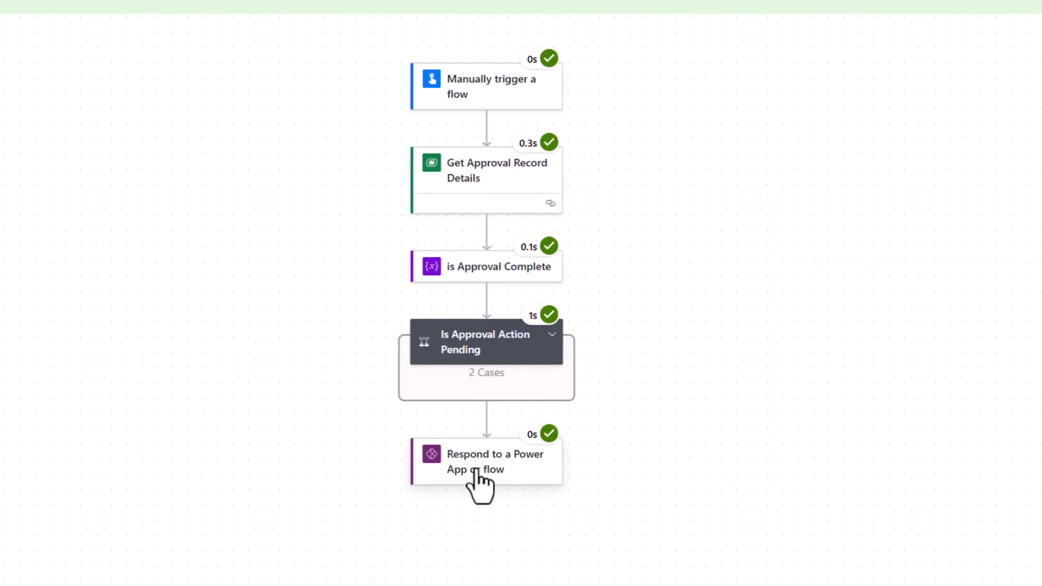
{"action": "left_click", "coordinate": [476, 469]}
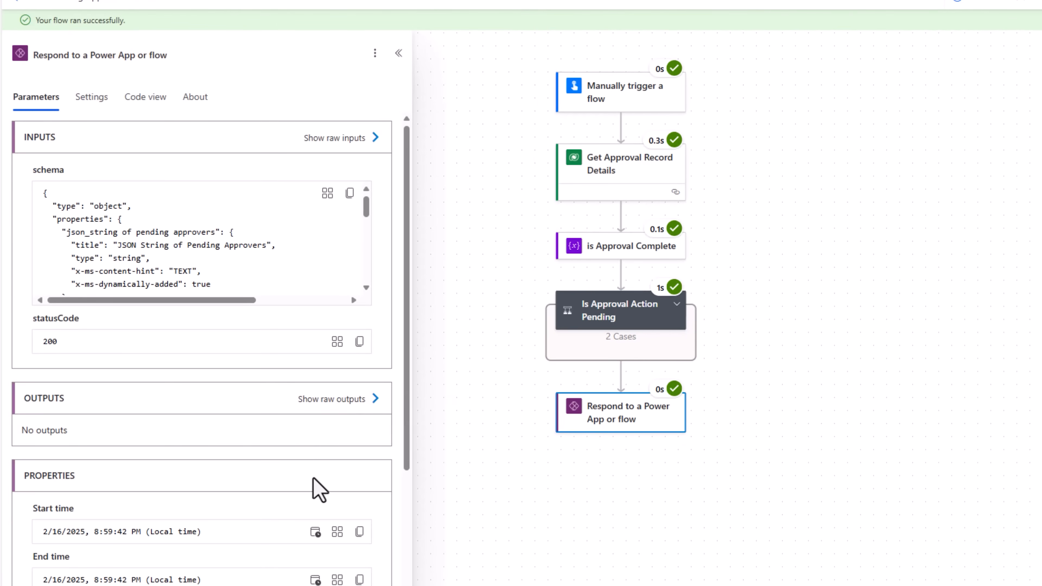
{"action": "scroll", "coordinate": [318, 488], "scroll_direction": "down", "scroll_amount": 4}
{"action": "left_click", "coordinate": [374, 237]}
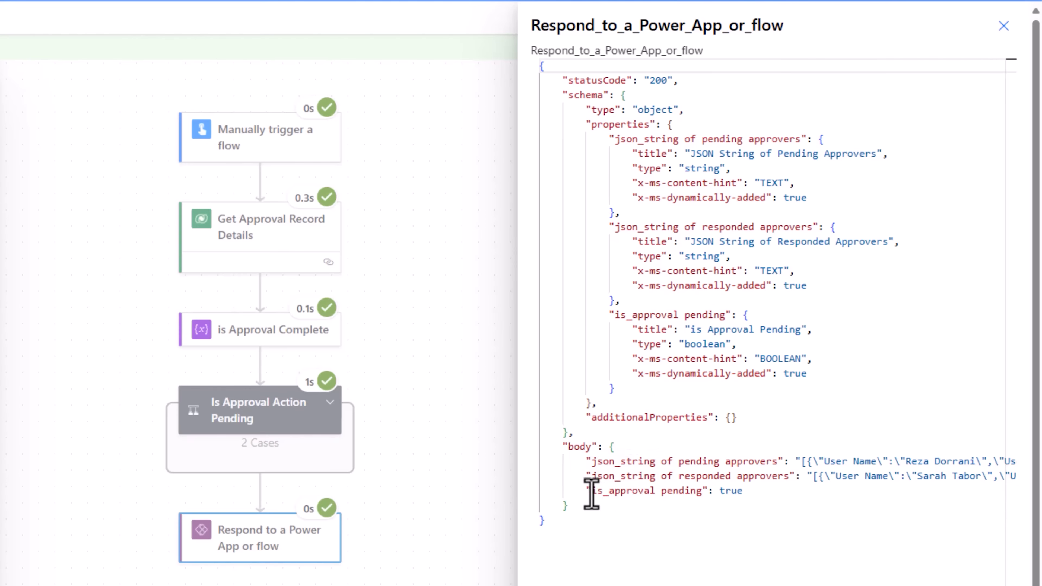
Step: Examine the is_approval pending value and the pending and responded approver JSON strings in the response body
{"action": "left_click_drag", "start_coordinate": [590, 491], "coordinate": [716, 492]}
{"action": "left_click", "coordinate": [718, 492]}
{"action": "double_click", "coordinate": [718, 491]}
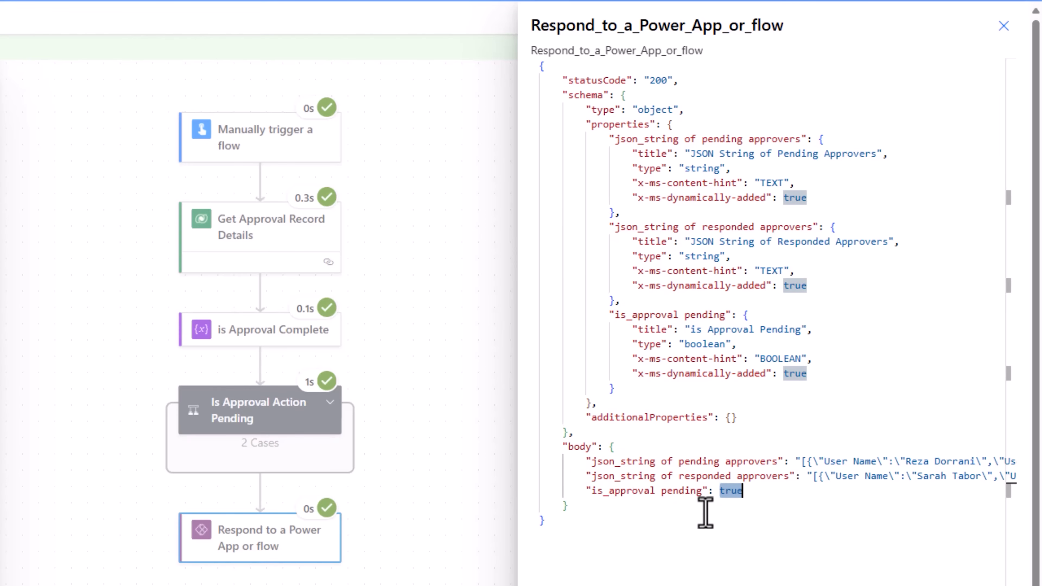
{"action": "key", "text": "Up"}
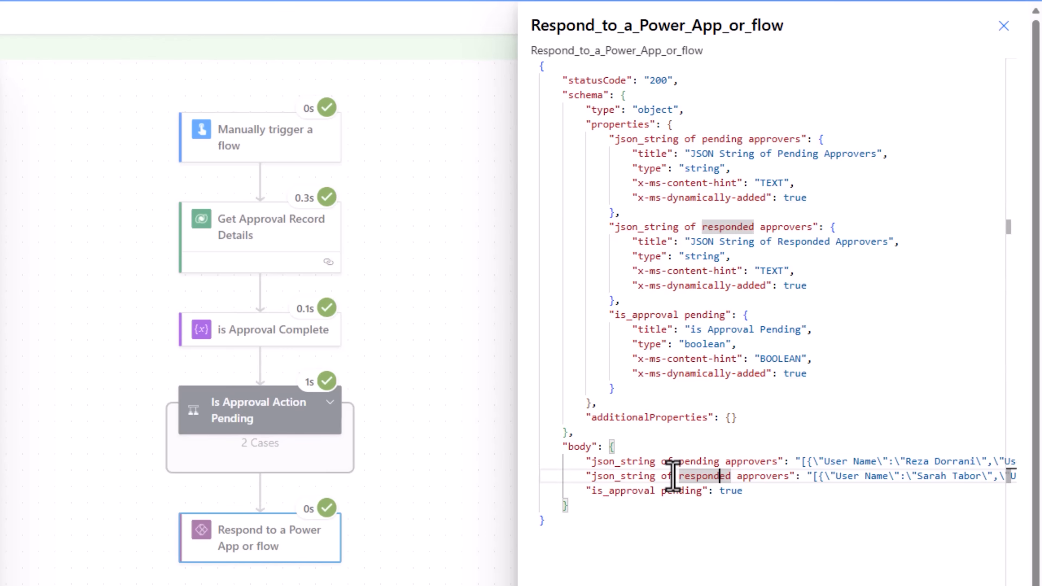
{"action": "left_click", "coordinate": [799, 478]}
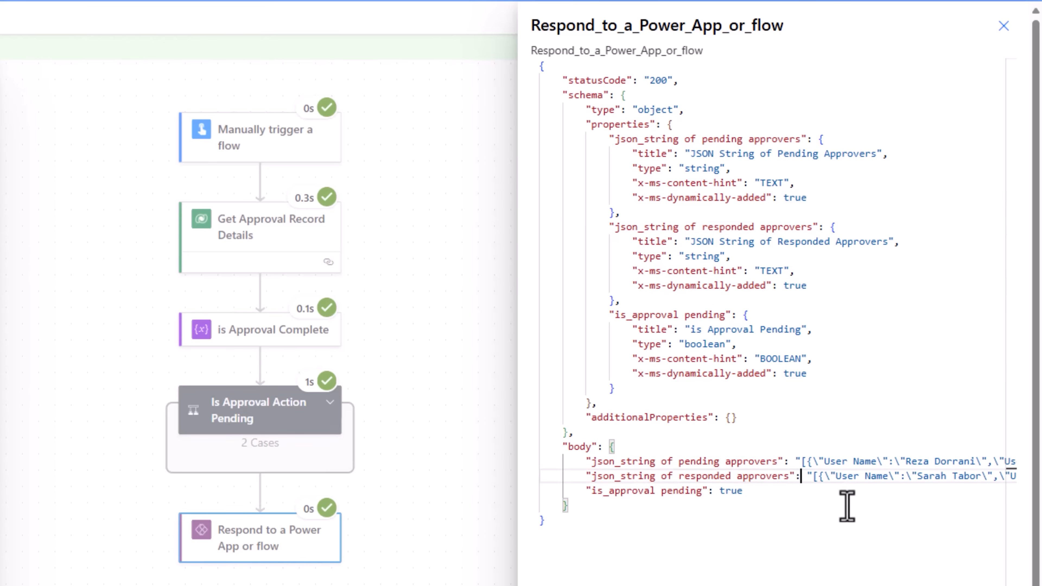